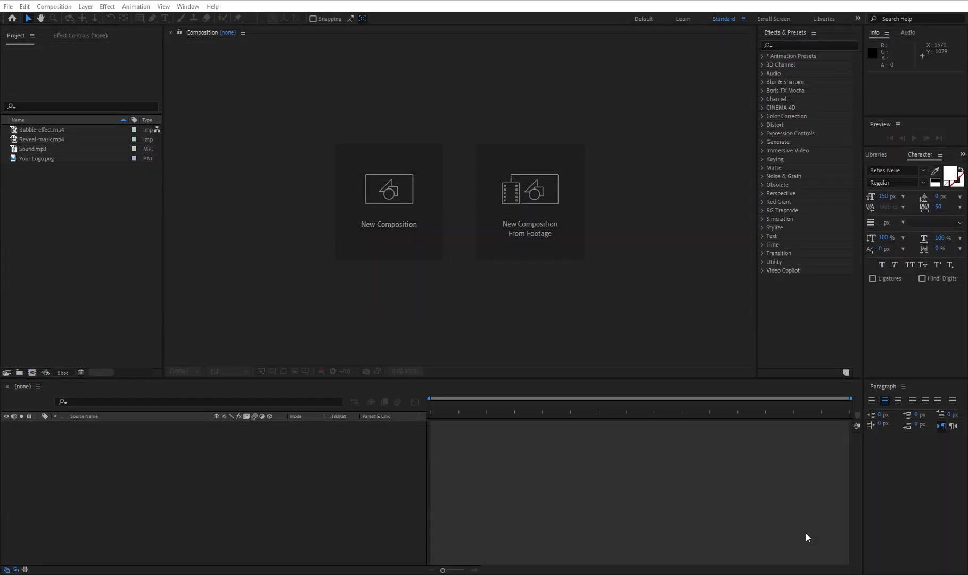
# Create a 1920×1080, 10-second HDTV 1080 29.97 composition named Your Logo
pyautogui.moveTo(45, 177); pyautogui.dragTo(68, 128)
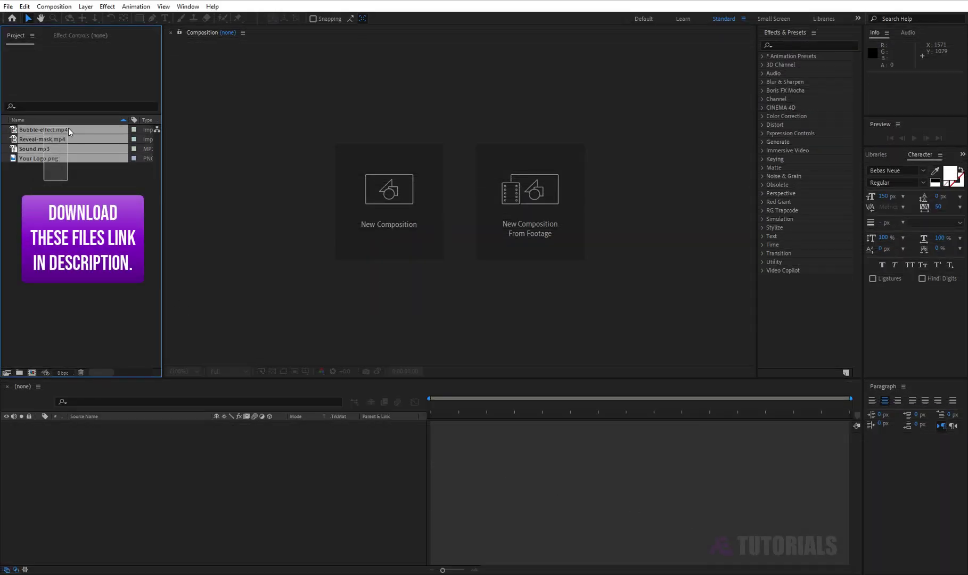
pyautogui.click(89, 180)
pyautogui.click(32, 373)
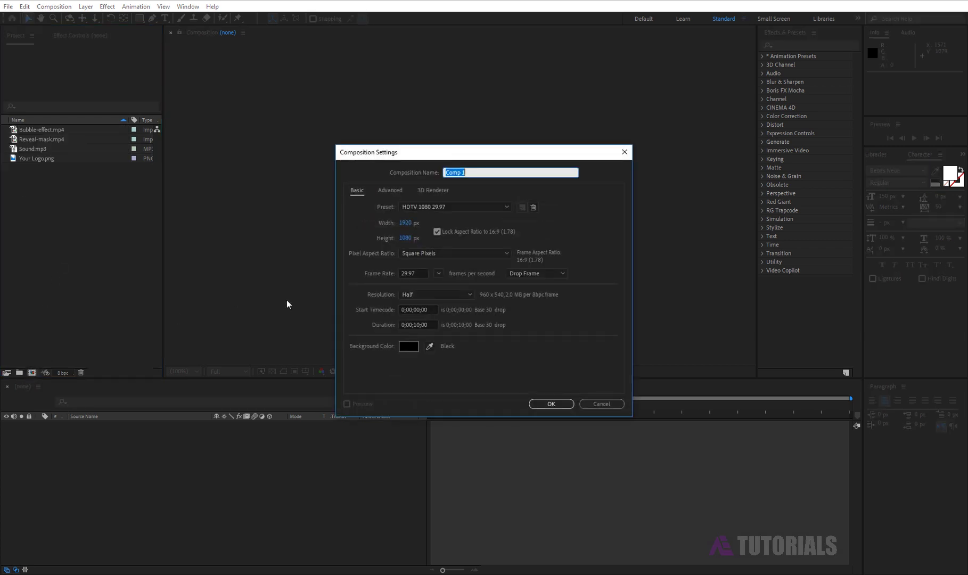
pyautogui.write('Your Logo')
pyautogui.click(487, 205)
pyautogui.click(467, 475)
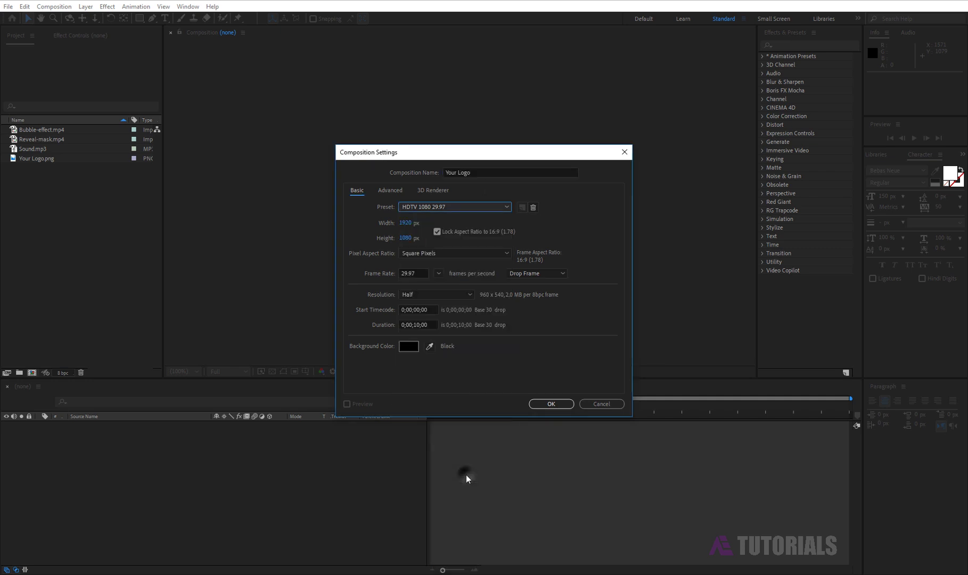
pyautogui.moveTo(411, 325); pyautogui.dragTo(429, 325)
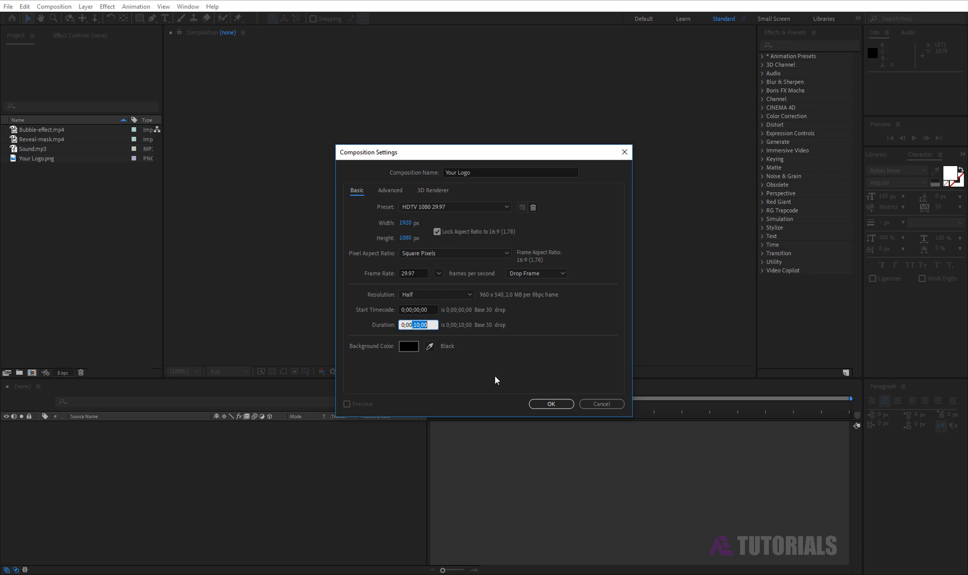
pyautogui.click(553, 403)
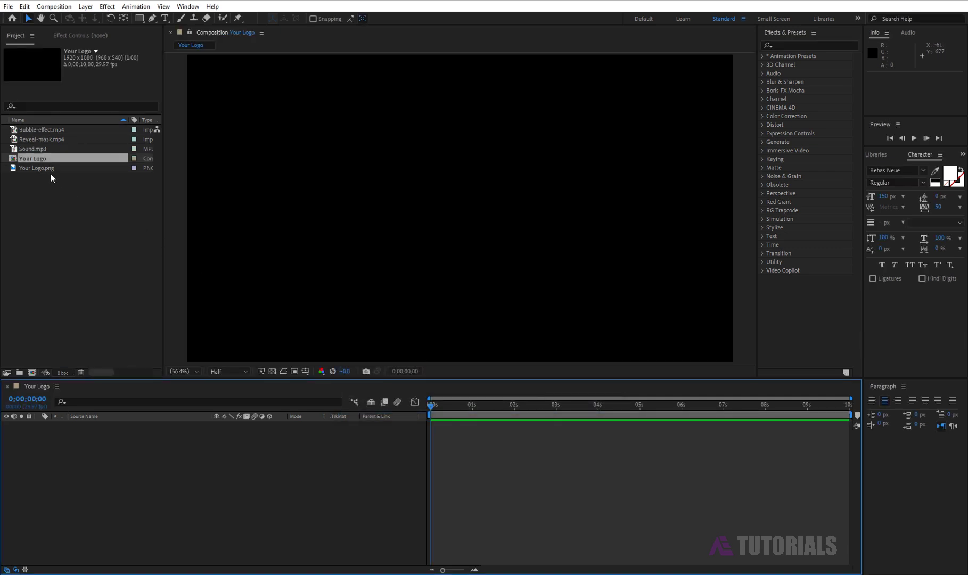
# Add Your Logo.png to the Your Logo comp and scale it to 30%
pyautogui.click(42, 170)
pyautogui.moveTo(44, 171); pyautogui.dragTo(150, 441)
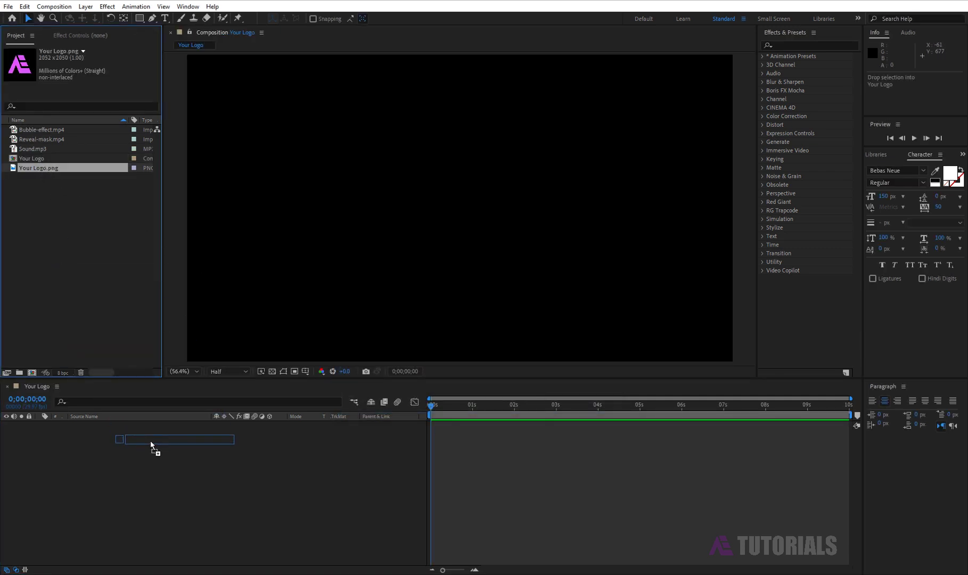
pyautogui.press('s')
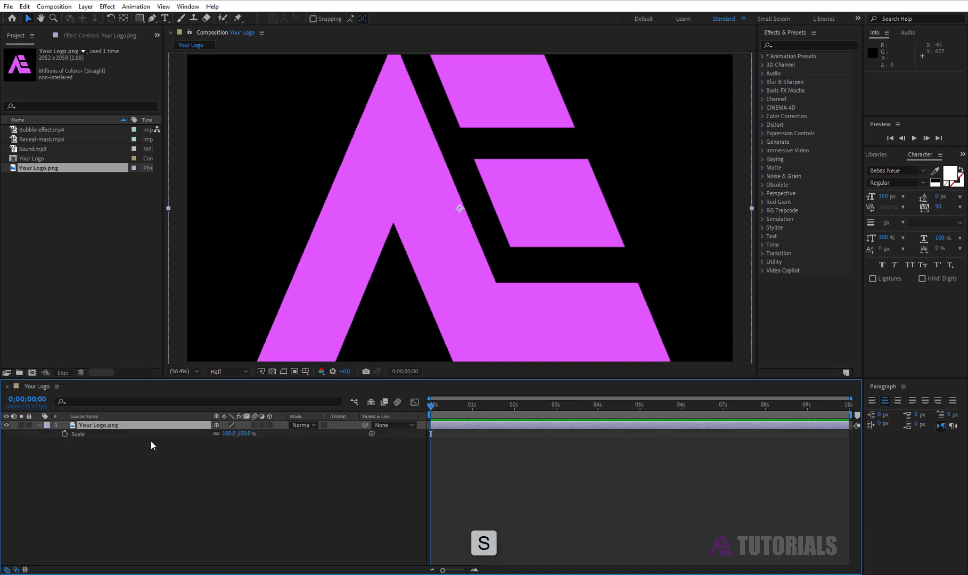
pyautogui.click(242, 433)
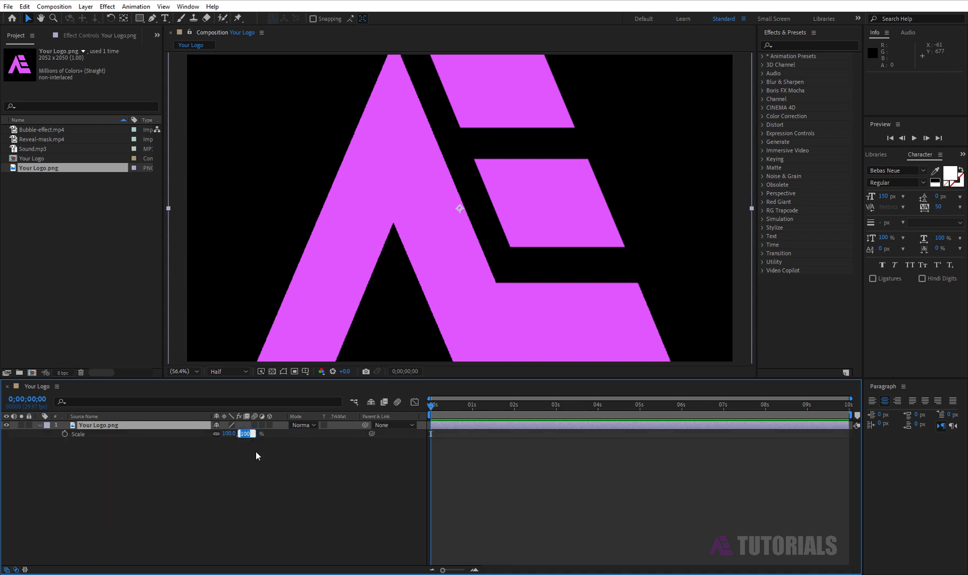
pyautogui.write('30')
pyautogui.press('Return')
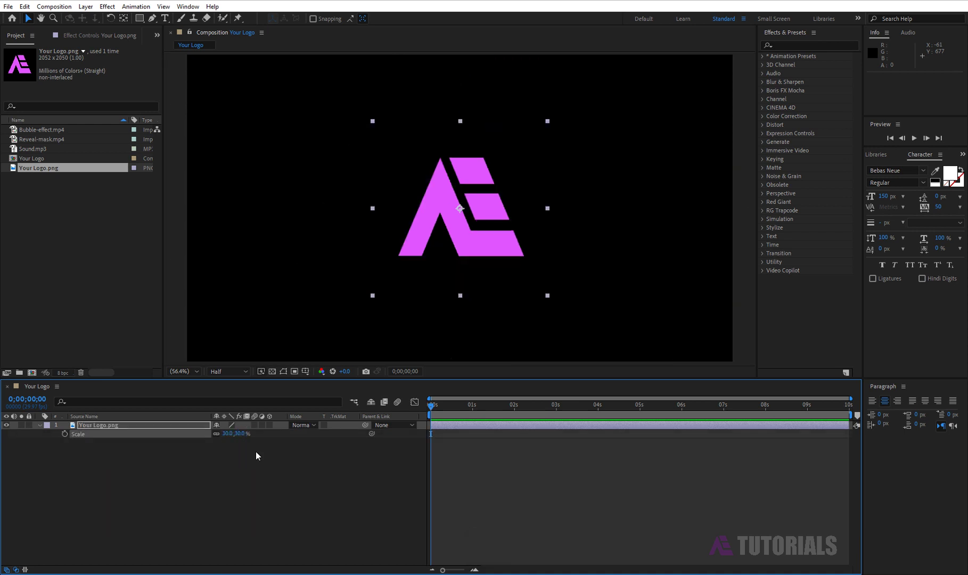
pyautogui.click(40, 425)
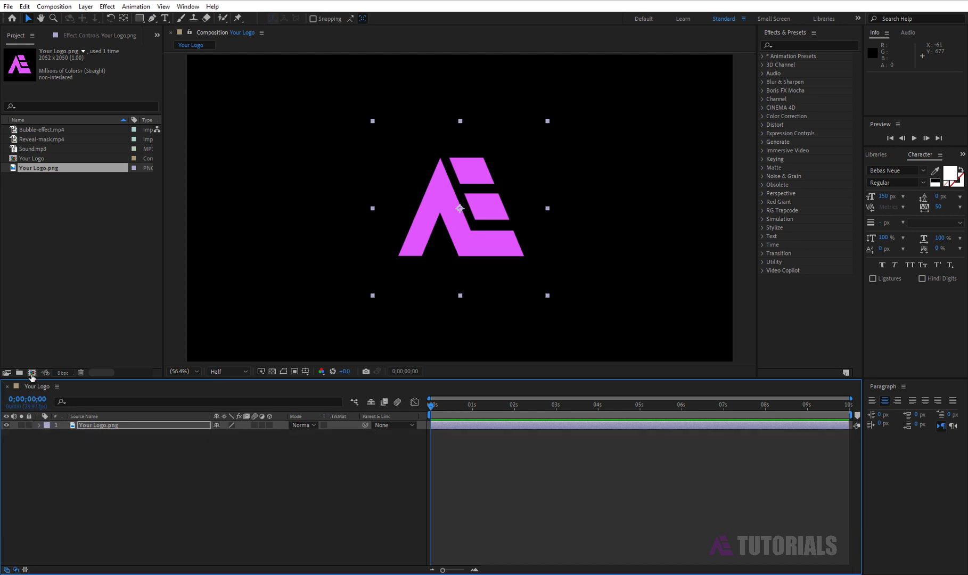
# Create a new composition named Logo Pc
pyautogui.click(32, 374)
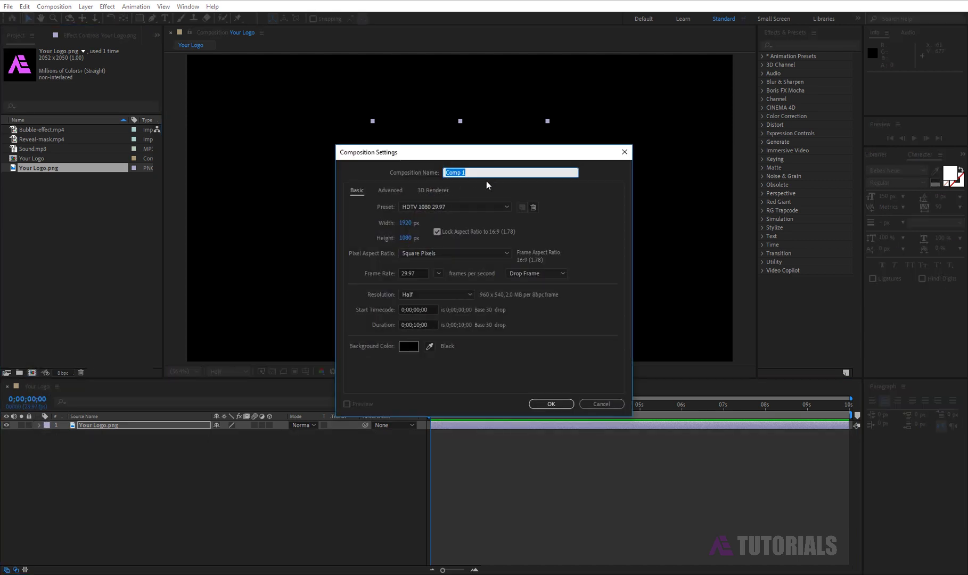
pyautogui.write('Logo Pc')
pyautogui.click(562, 403)
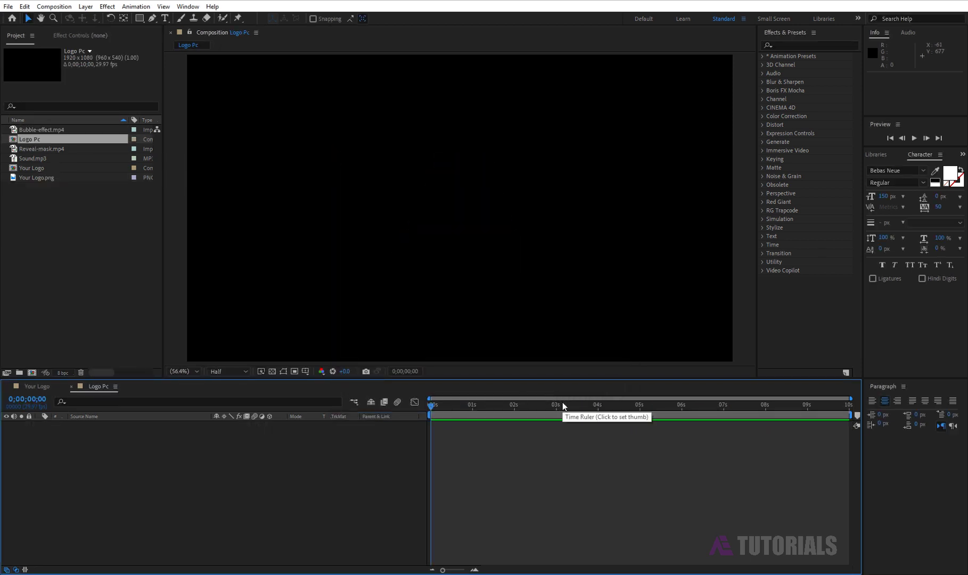
# Place the Your Logo comp at 75% scale, with Bubble-effect.mp4 layered above it
pyautogui.moveTo(35, 169); pyautogui.dragTo(113, 454)
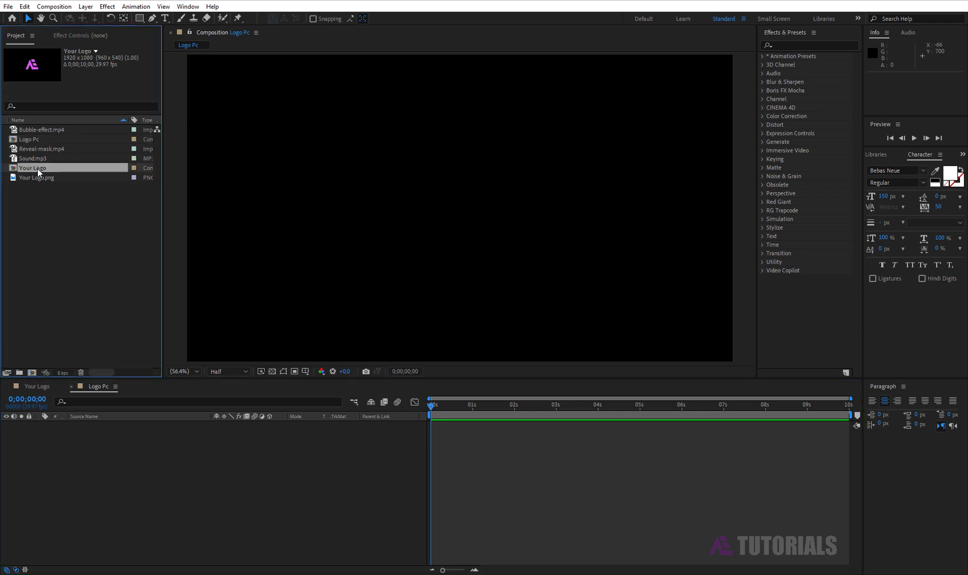
pyautogui.press('s')
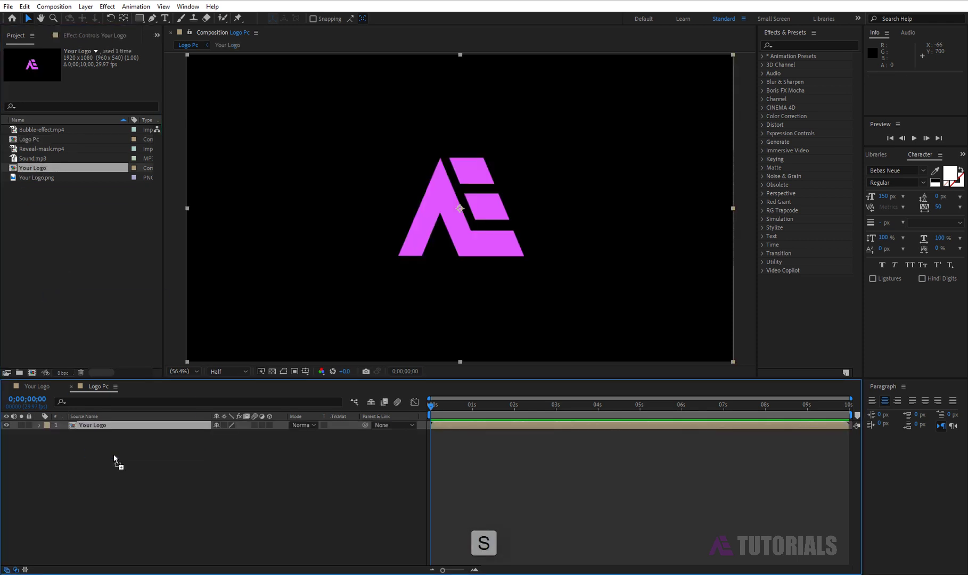
pyautogui.click(244, 434)
pyautogui.write('75')
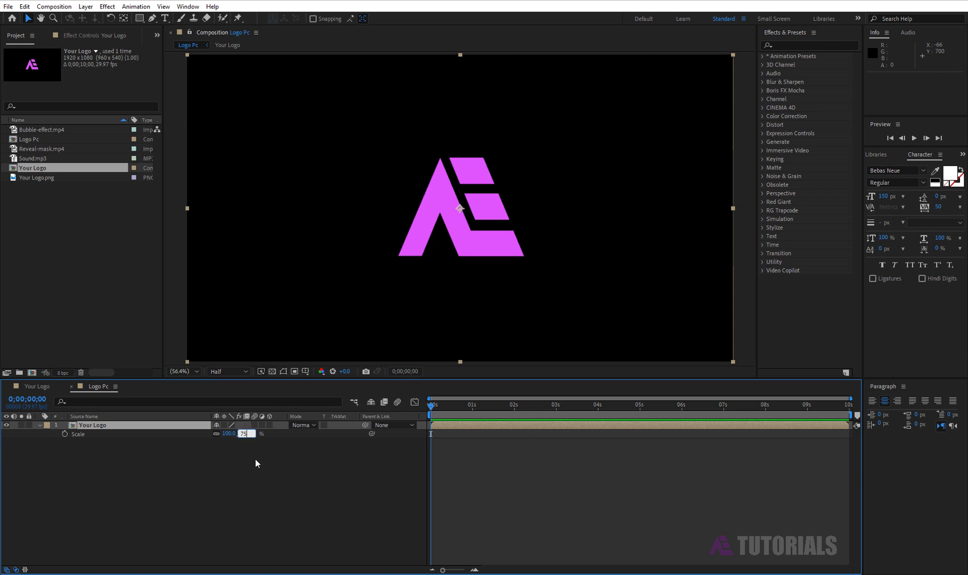
pyautogui.press('Return')
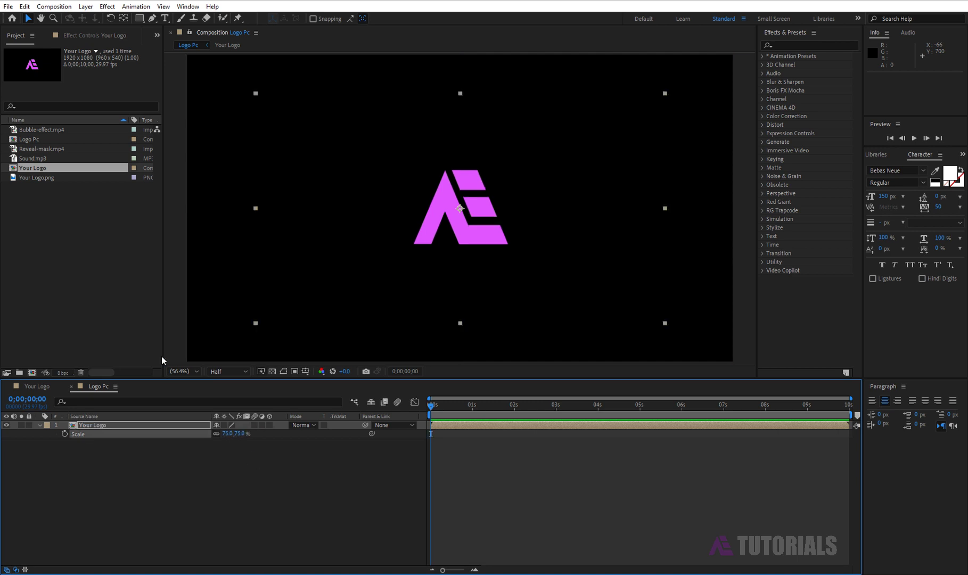
pyautogui.moveTo(43, 131); pyautogui.dragTo(120, 425)
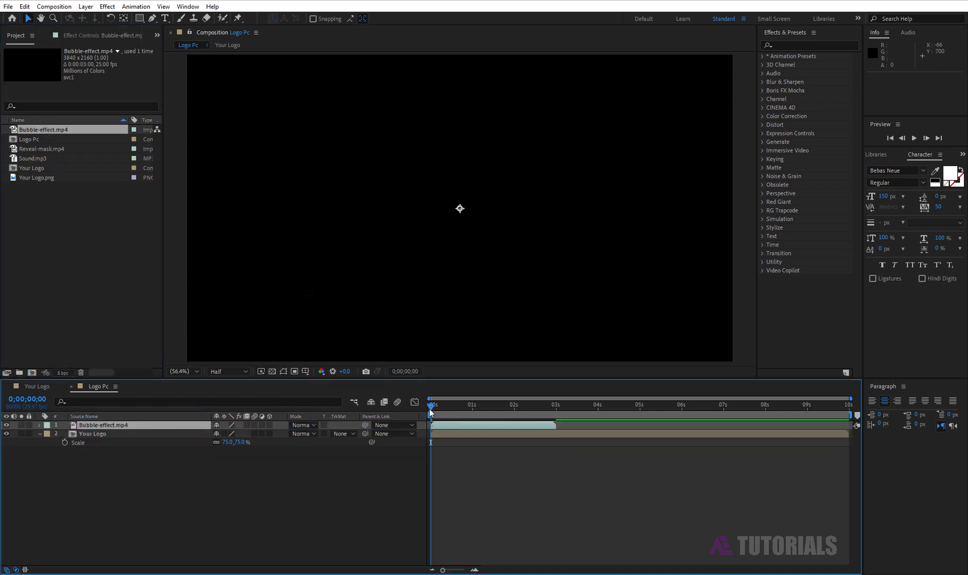
# Pre-compose the bubble footage as Bubble-effect and shift the layer to start at 2;00
pyautogui.moveTo(430, 411); pyautogui.dragTo(503, 410)
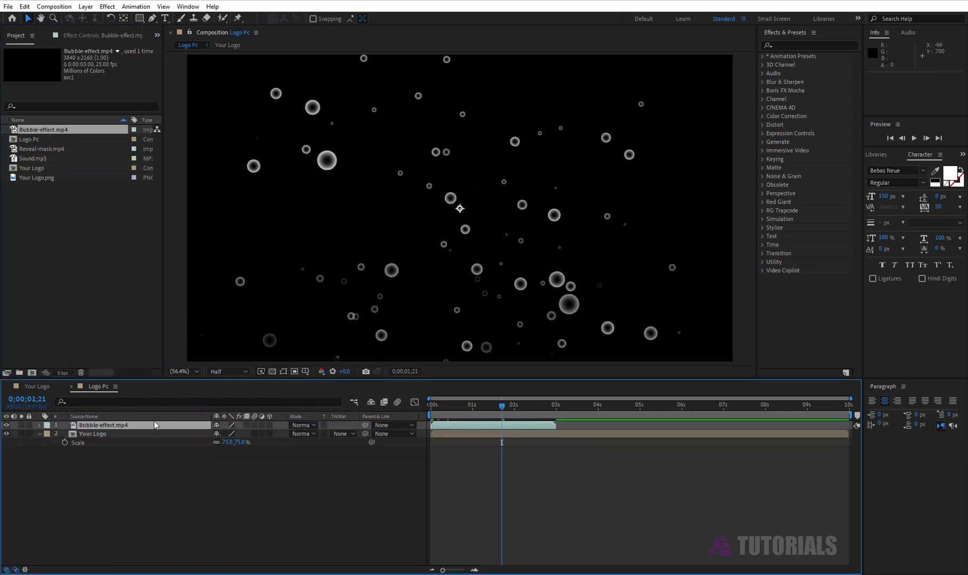
pyautogui.rightClick(138, 425)
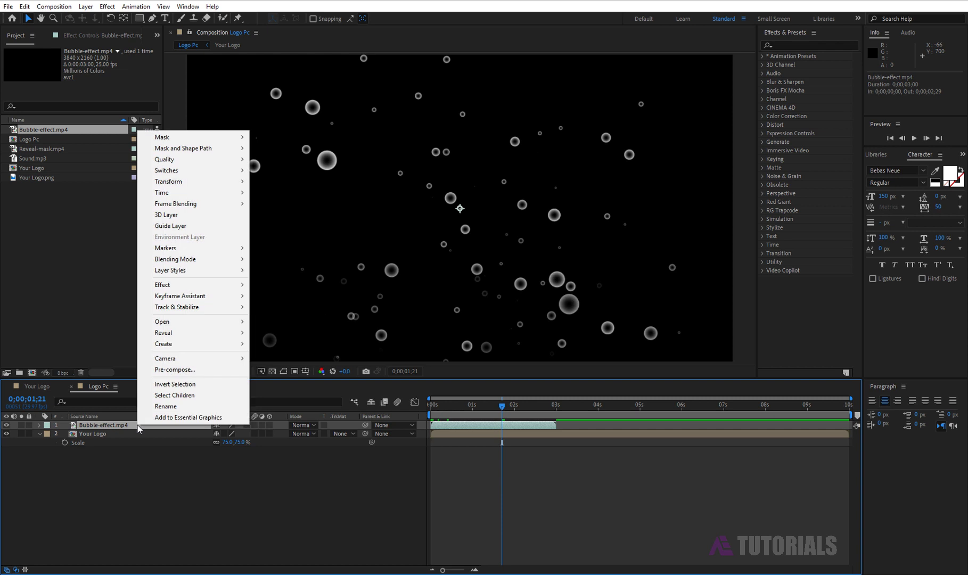
pyautogui.click(174, 371)
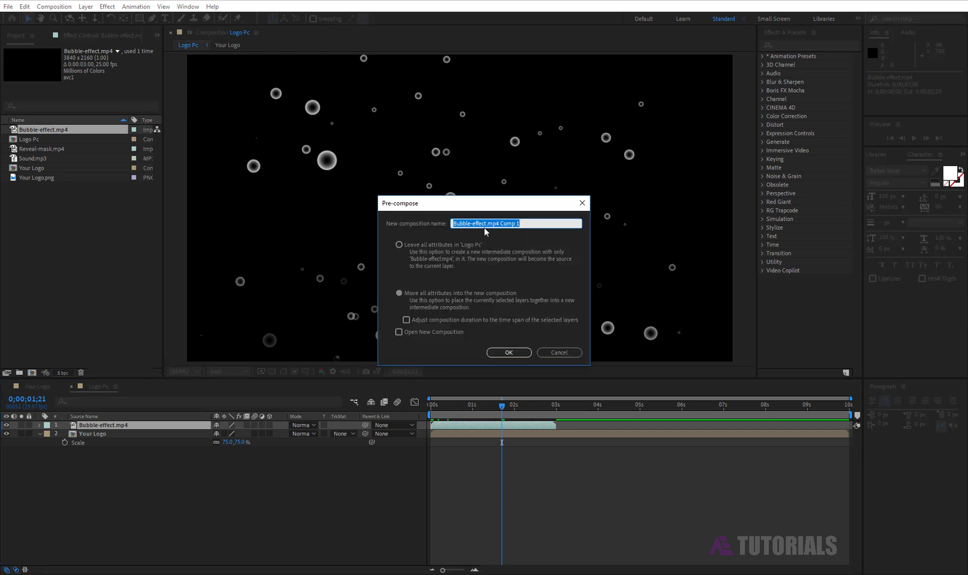
pyautogui.moveTo(486, 224); pyautogui.dragTo(528, 225)
pyautogui.press('BackSpace')
pyautogui.click(509, 351)
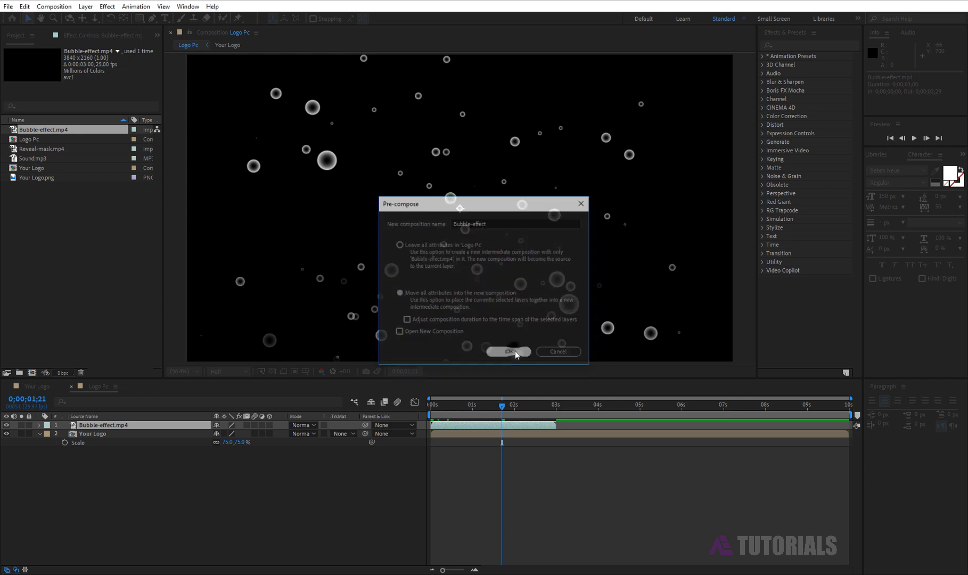
pyautogui.moveTo(502, 410); pyautogui.dragTo(515, 416)
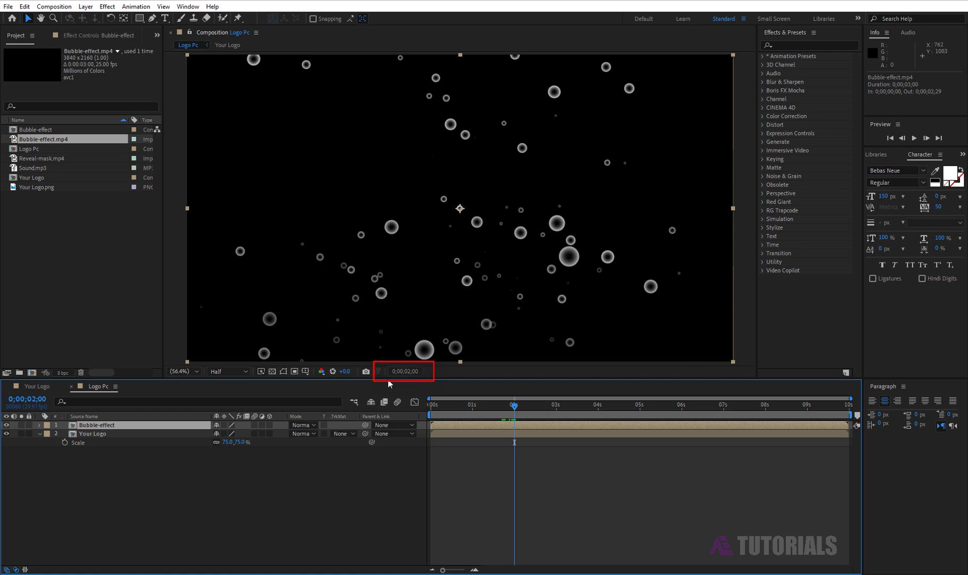
pyautogui.moveTo(442, 430); pyautogui.dragTo(520, 427)
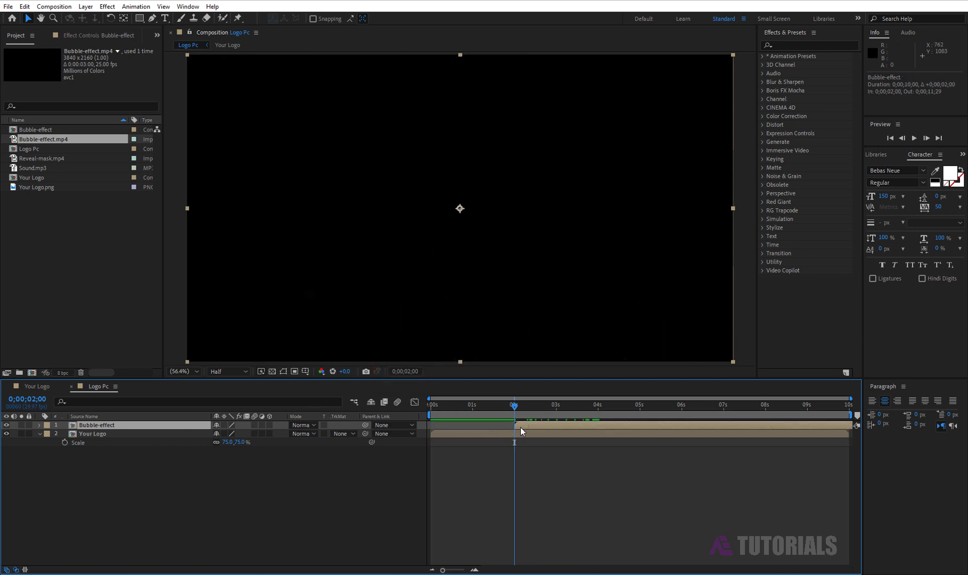
# Keyframe Bubble-effect opacity from 50% at 3;15 down to near 0% at 4;15
pyautogui.press('t')
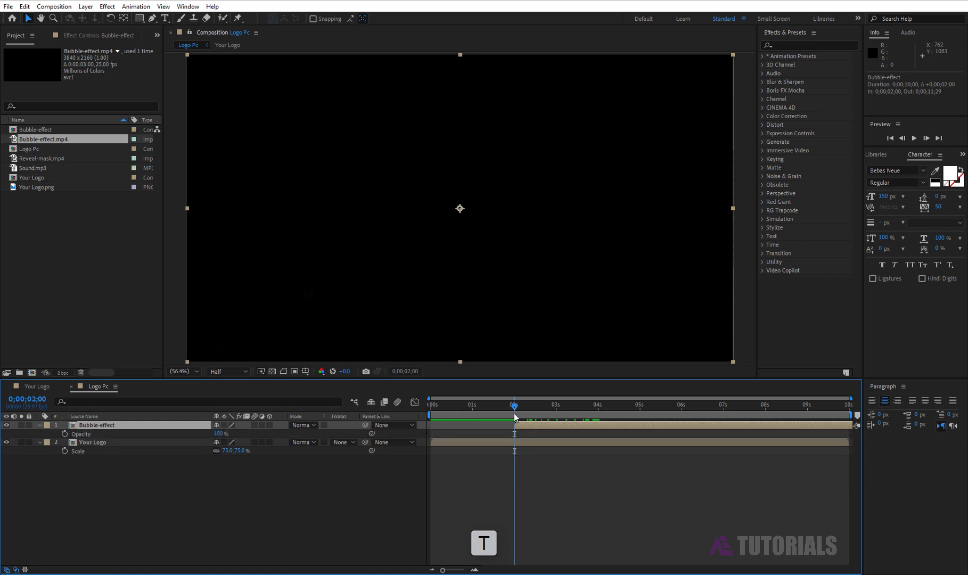
pyautogui.moveTo(514, 406); pyautogui.dragTo(577, 423)
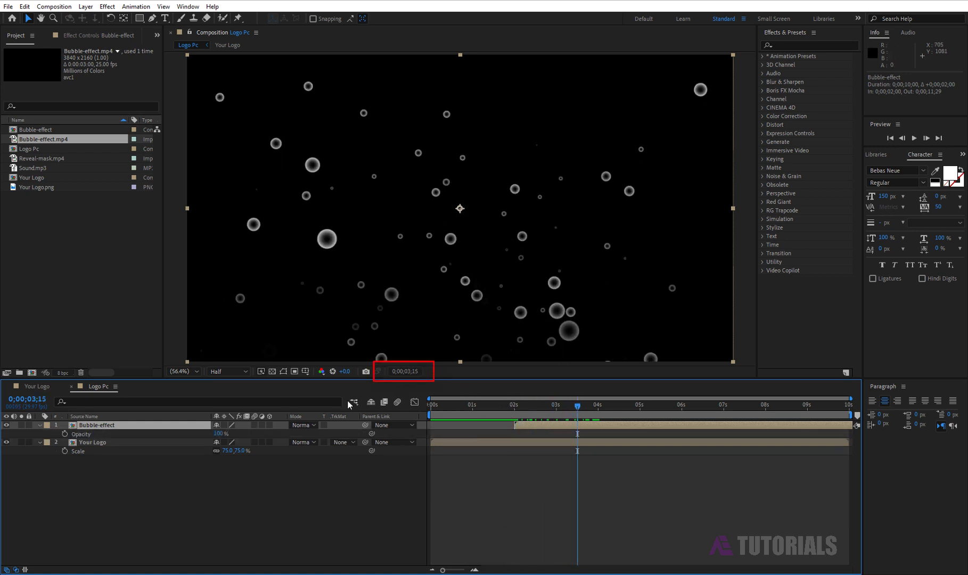
pyautogui.click(219, 433)
pyautogui.write('50')
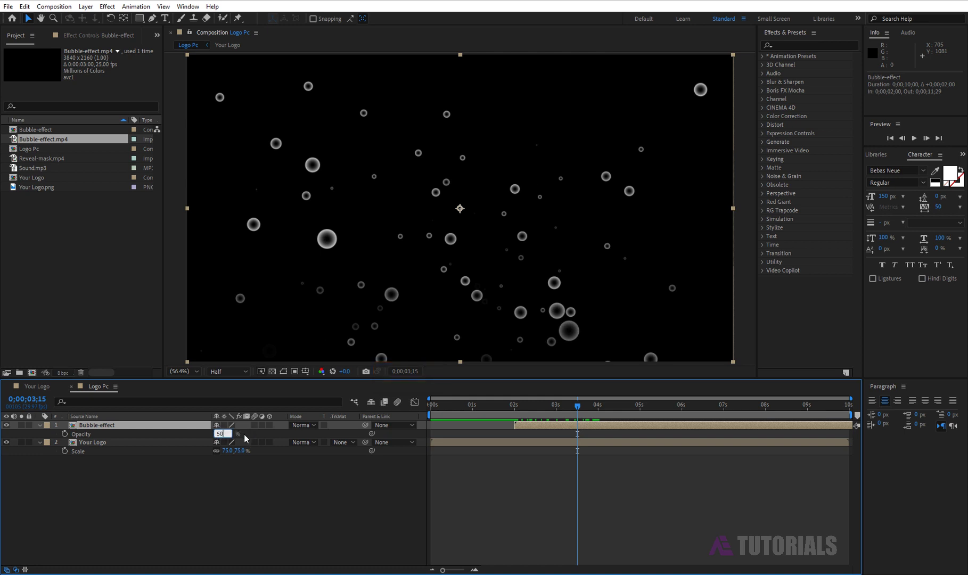
pyautogui.press('Return')
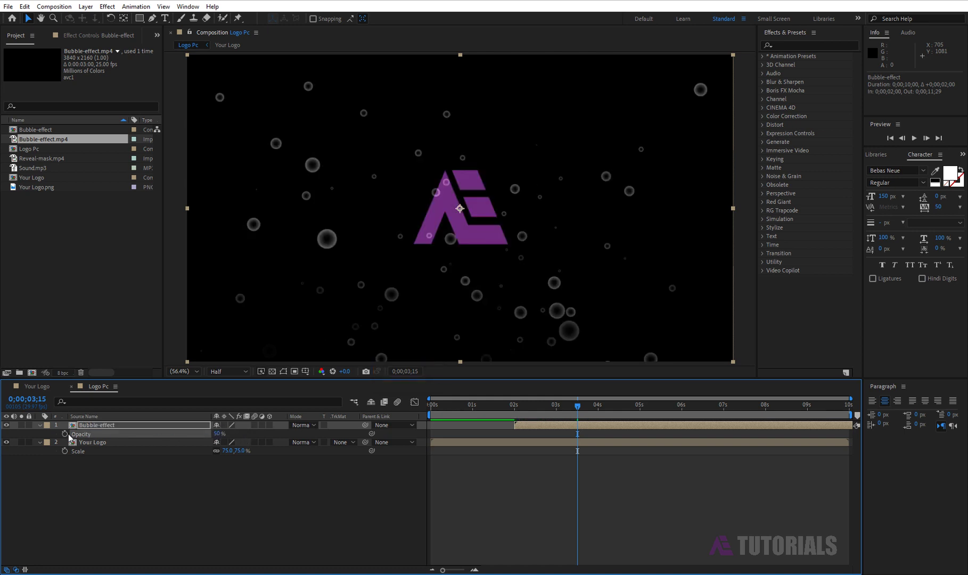
pyautogui.click(64, 434)
pyautogui.moveTo(578, 414); pyautogui.dragTo(619, 421)
pyautogui.press('pagedown')
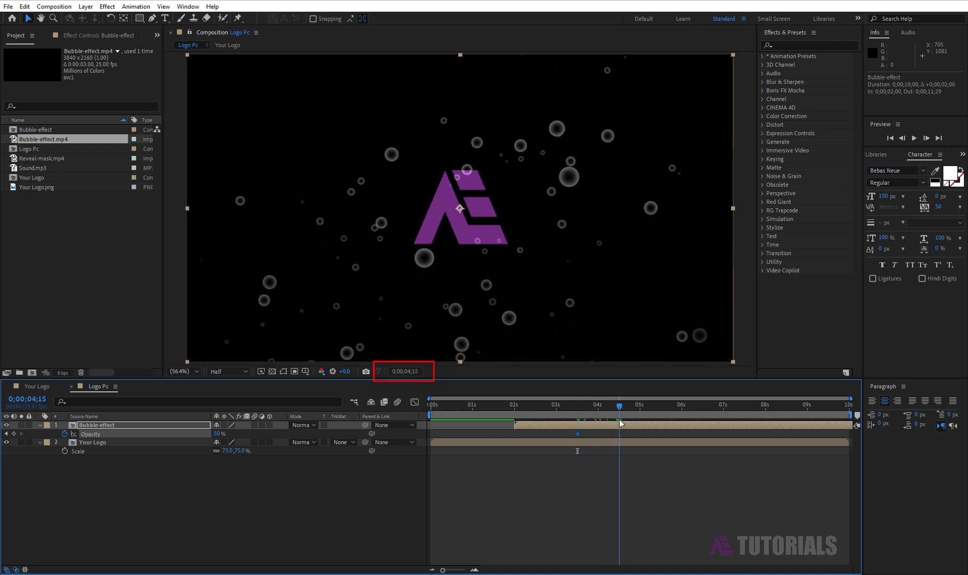
pyautogui.moveTo(217, 433); pyautogui.dragTo(177, 436)
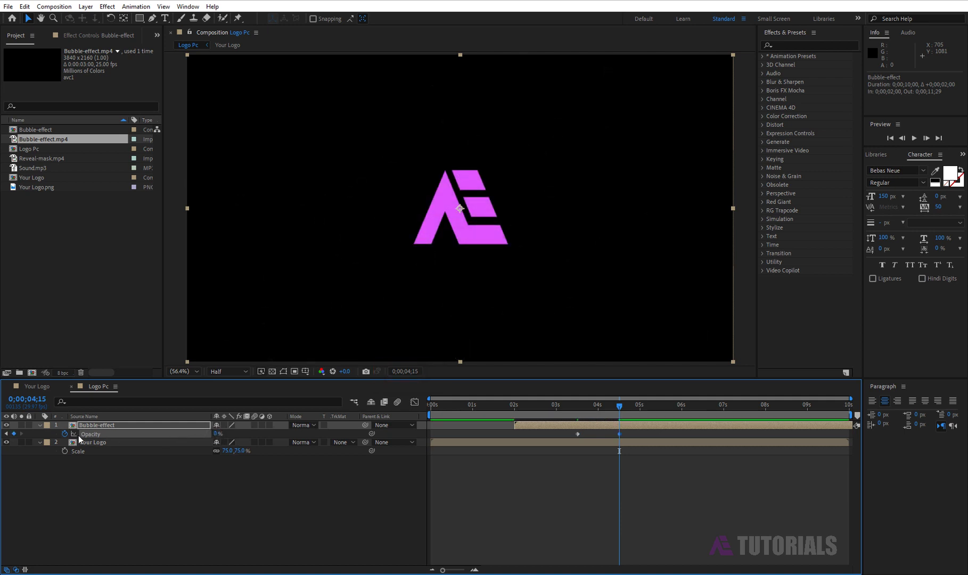
# Duplicate the Your Logo layer and move the copy above Bubble-effect
pyautogui.click(40, 425)
pyautogui.click(40, 433)
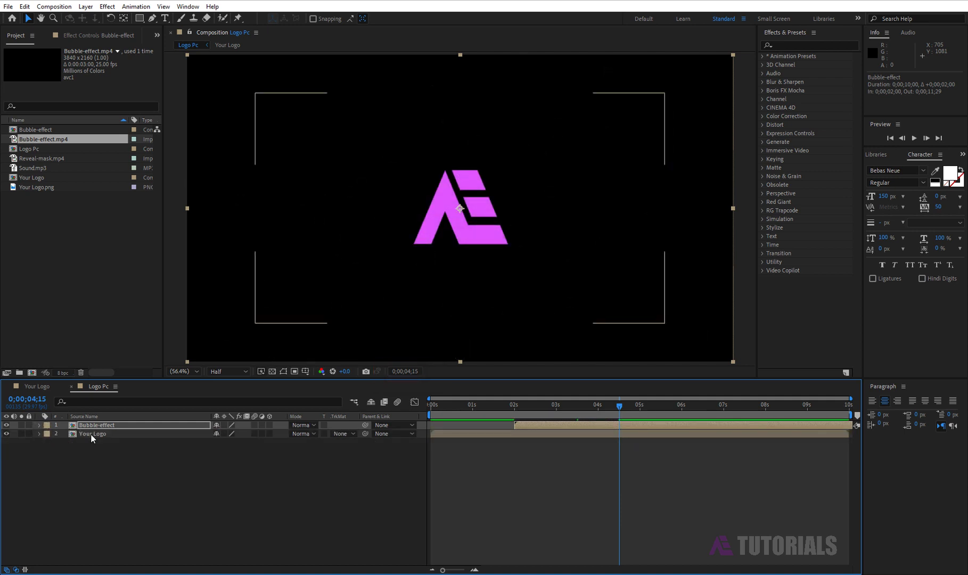
pyautogui.click(97, 435)
pyautogui.hotkey('ctrl', 'd')
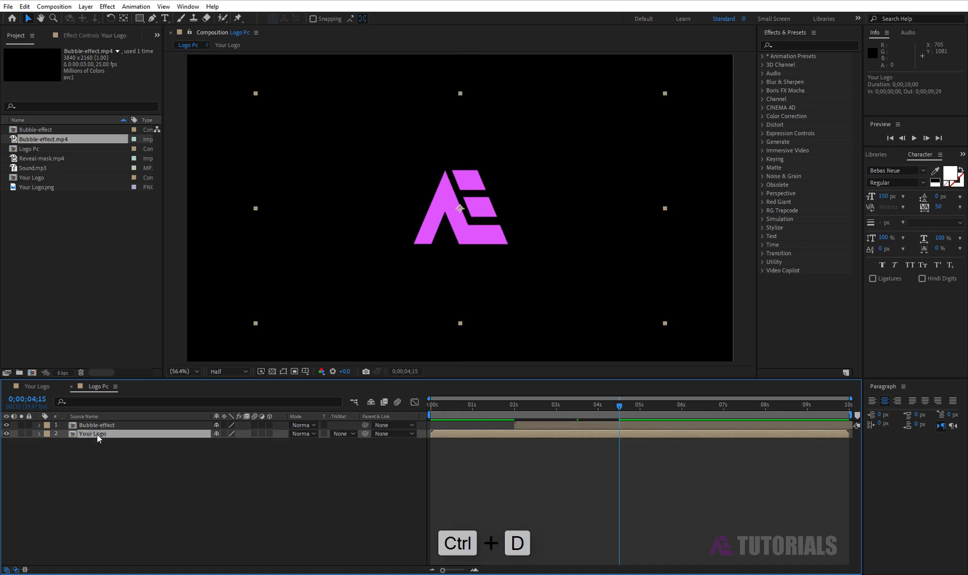
pyautogui.moveTo(97, 435); pyautogui.dragTo(107, 426)
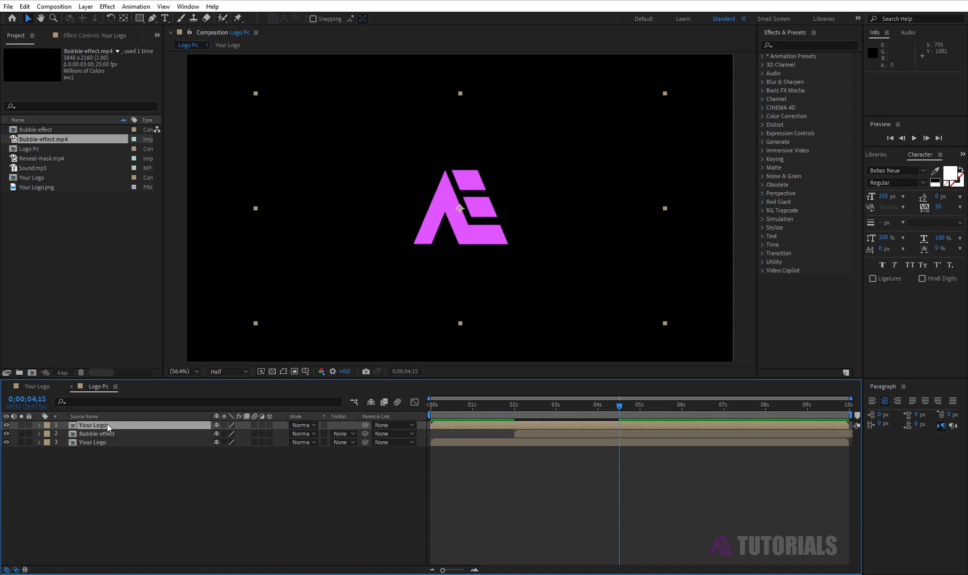
# Set Bubble-effect's track matte to Alpha Matte and its blend mode to Add
pyautogui.click(343, 433)
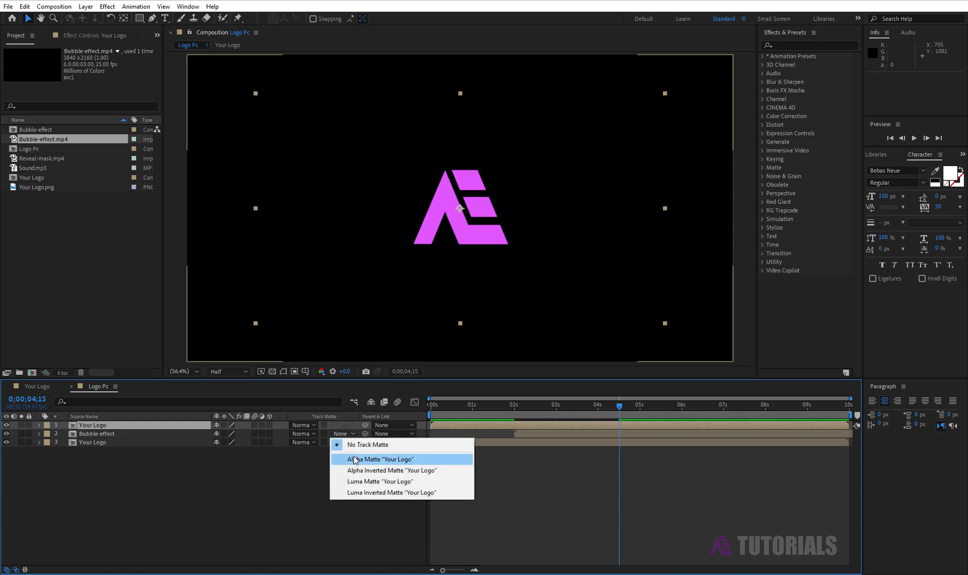
pyautogui.click(355, 459)
pyautogui.moveTo(566, 406)
pyautogui.mouseDown()
pyautogui.moveTo(557, 407)
pyautogui.moveTo(563, 409)
pyautogui.mouseUp()
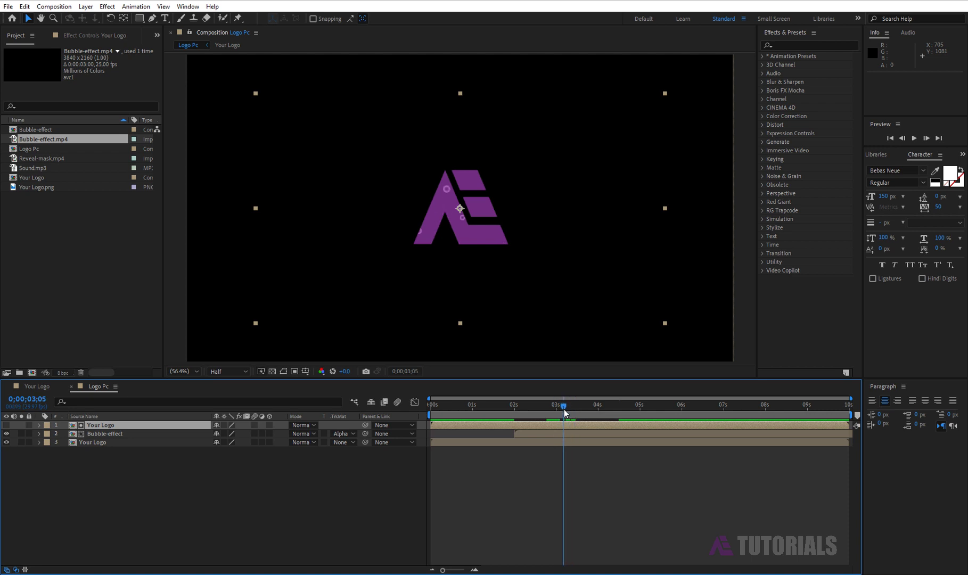
pyautogui.click(307, 433)
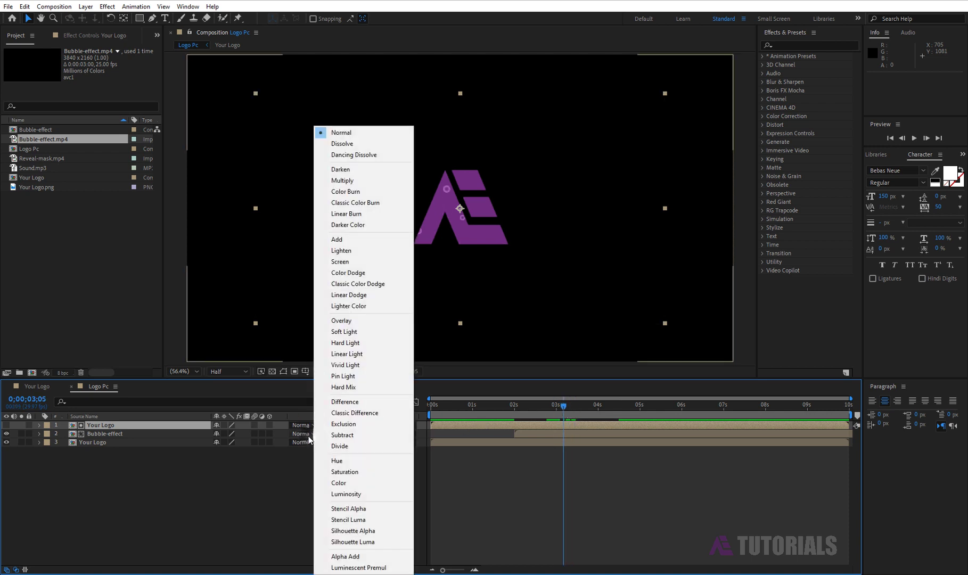
pyautogui.click(347, 244)
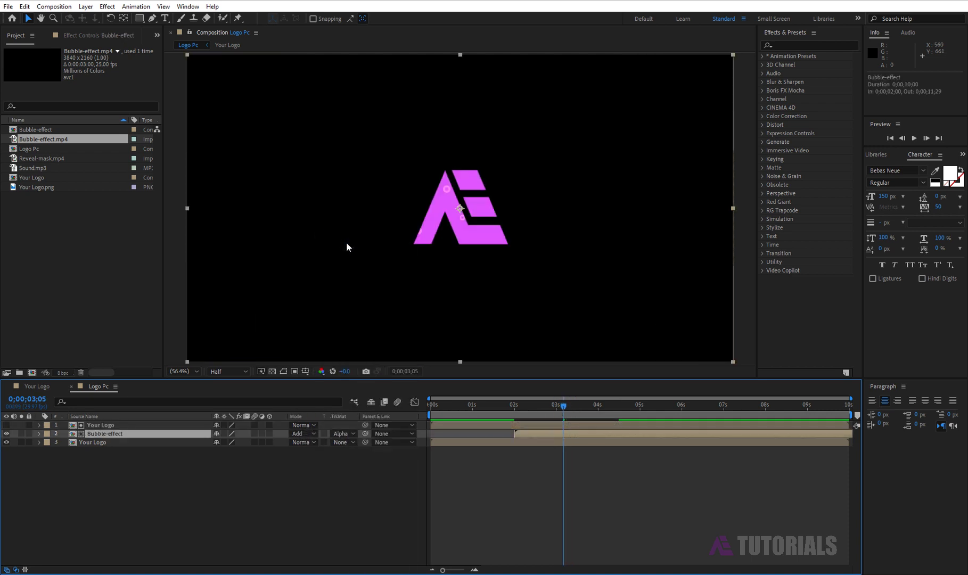
# Create a Reveal Mask comp with Reveal-mask.mp4 starting at 0;00;00;15
pyautogui.click(32, 372)
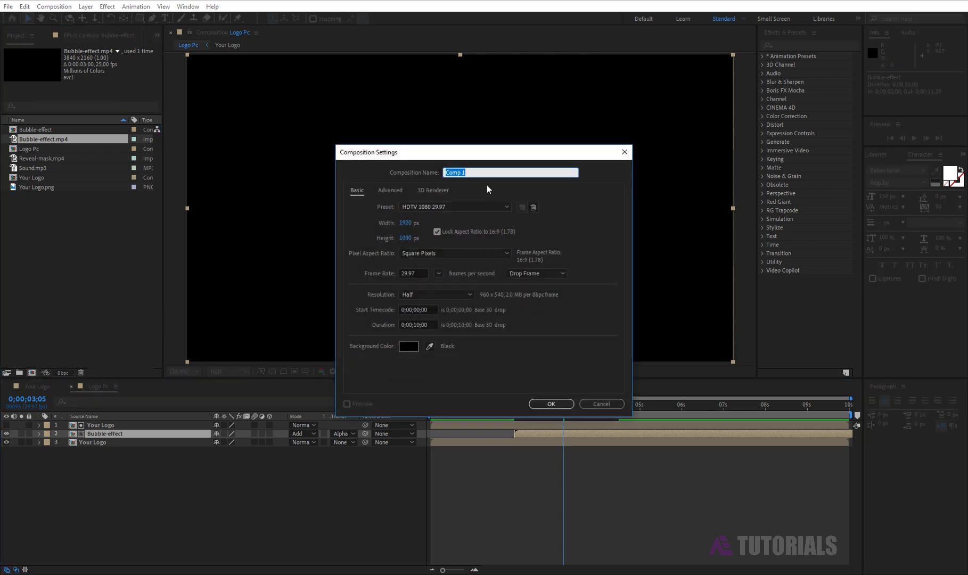
pyautogui.write('Reveal Mask')
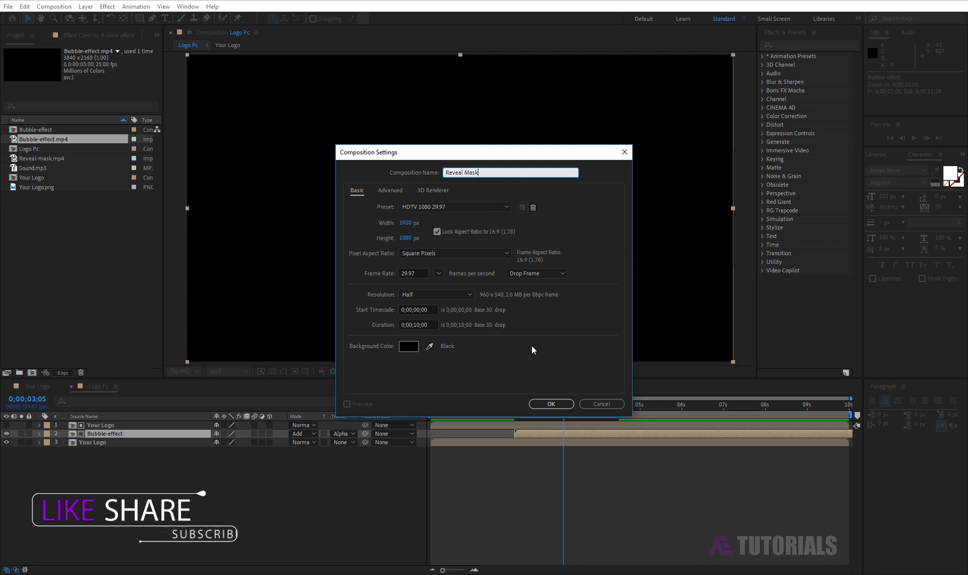
pyautogui.click(550, 403)
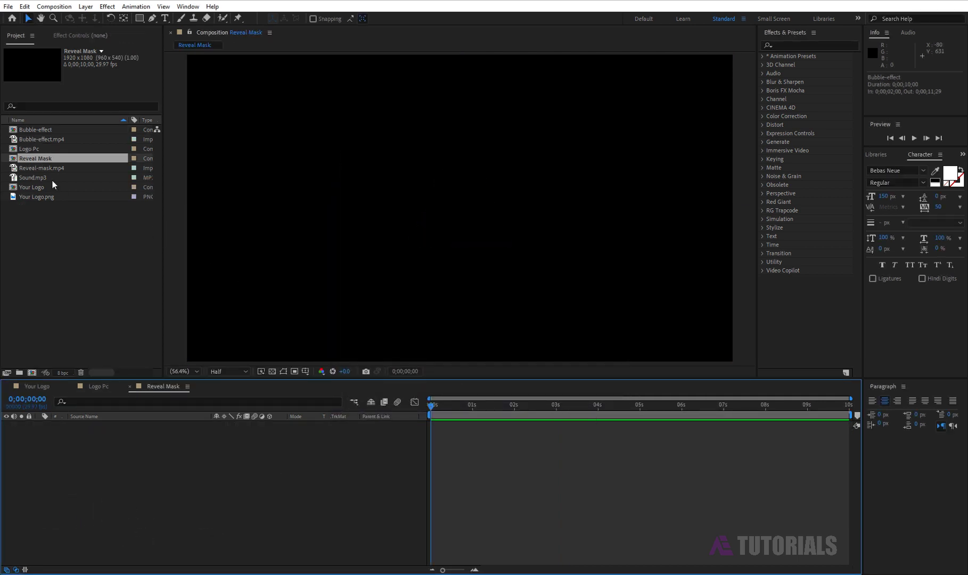
pyautogui.moveTo(39, 166); pyautogui.dragTo(88, 435)
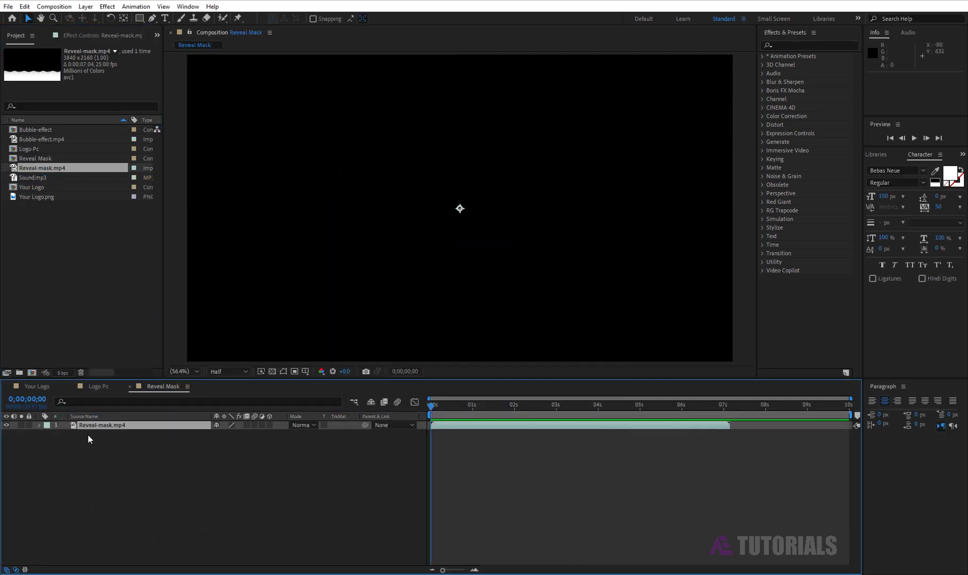
pyautogui.moveTo(432, 405)
pyautogui.mouseDown()
pyautogui.moveTo(450, 406)
pyautogui.moveTo(478, 431)
pyautogui.mouseUp()
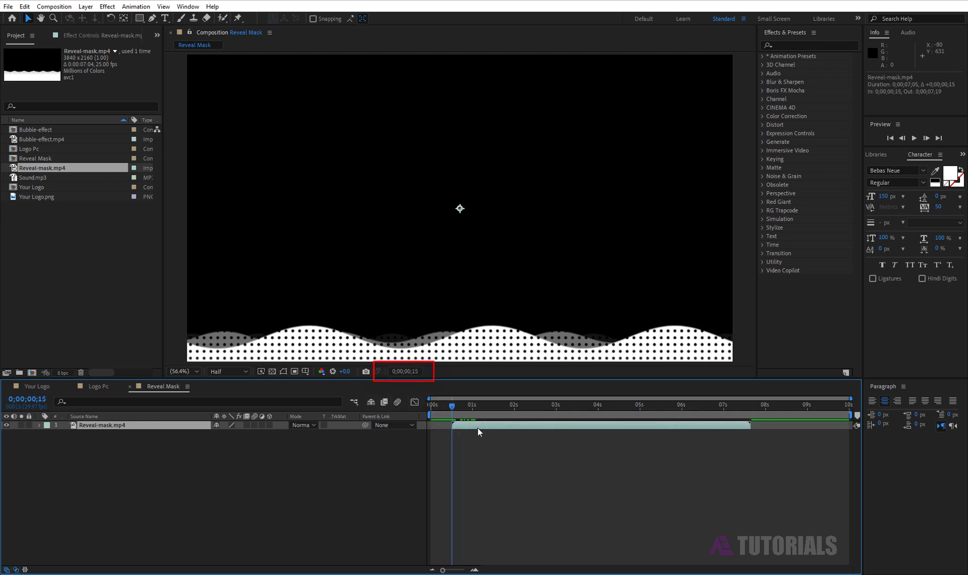
# Add a white solid beneath the wave clip, starting at one second
pyautogui.click(86, 7)
pyautogui.moveTo(134, 18)
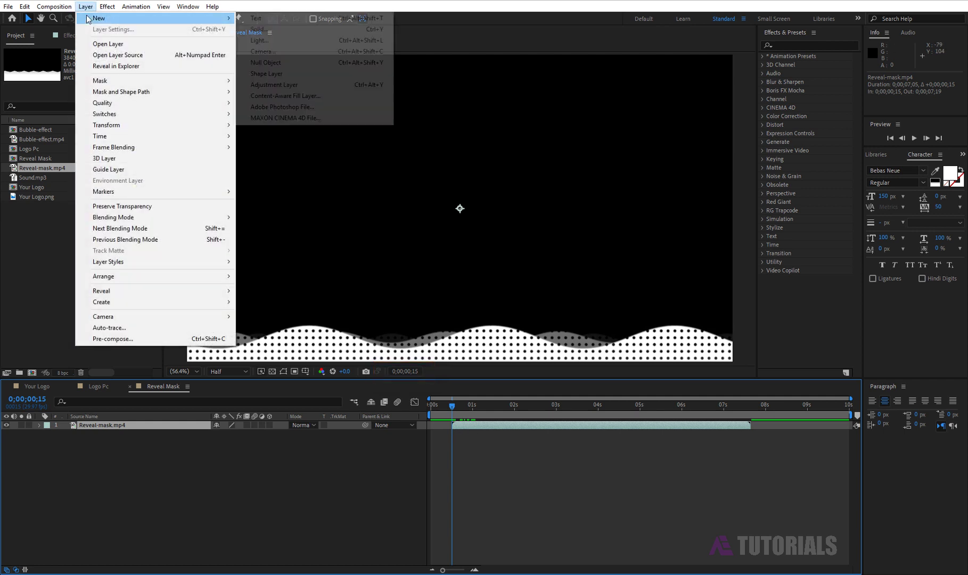
pyautogui.click(273, 31)
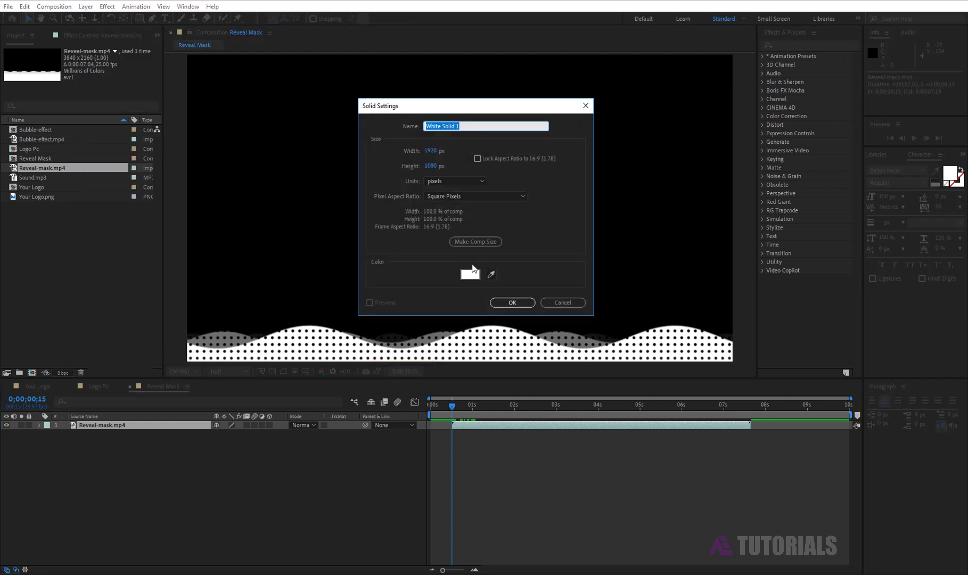
pyautogui.click(491, 274)
pyautogui.click(379, 351)
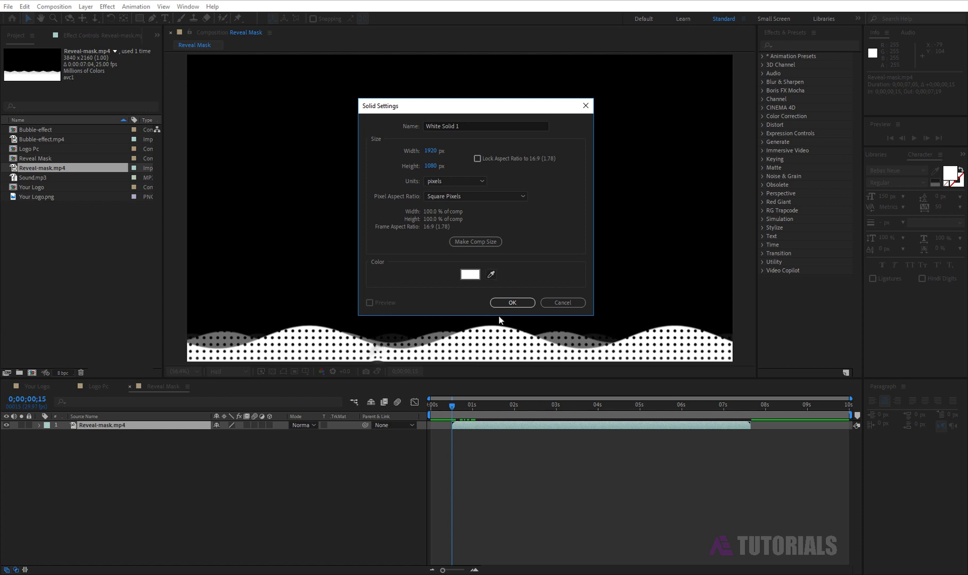
pyautogui.click(521, 302)
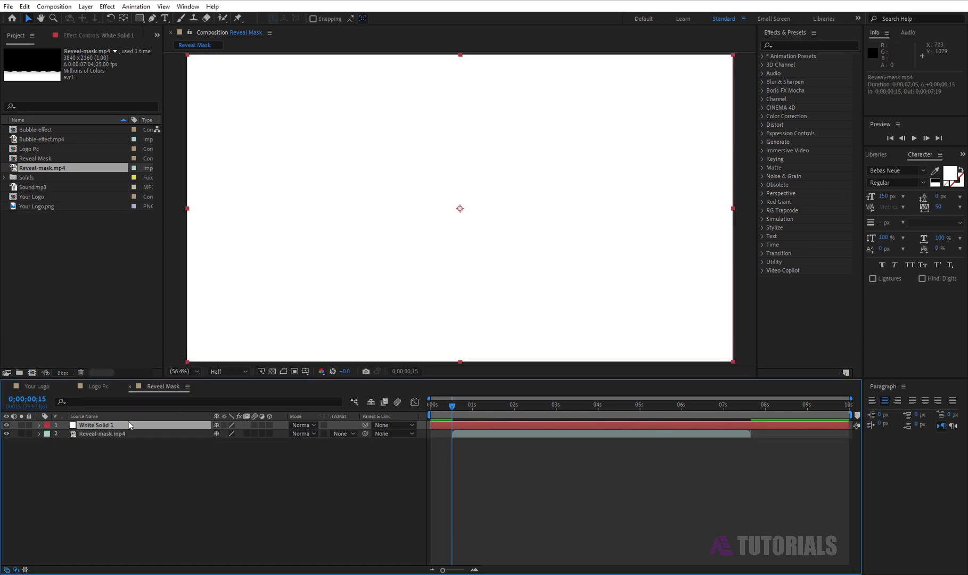
pyautogui.moveTo(129, 424); pyautogui.dragTo(129, 453)
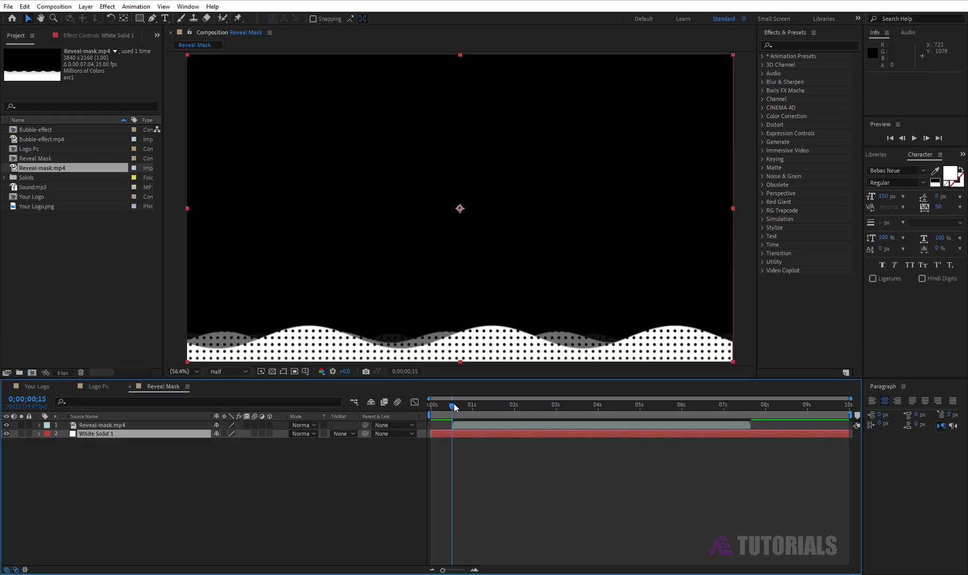
pyautogui.moveTo(454, 407)
pyautogui.mouseDown()
pyautogui.moveTo(475, 418)
pyautogui.moveTo(473, 434)
pyautogui.moveTo(496, 417)
pyautogui.moveTo(548, 416)
pyautogui.mouseUp()
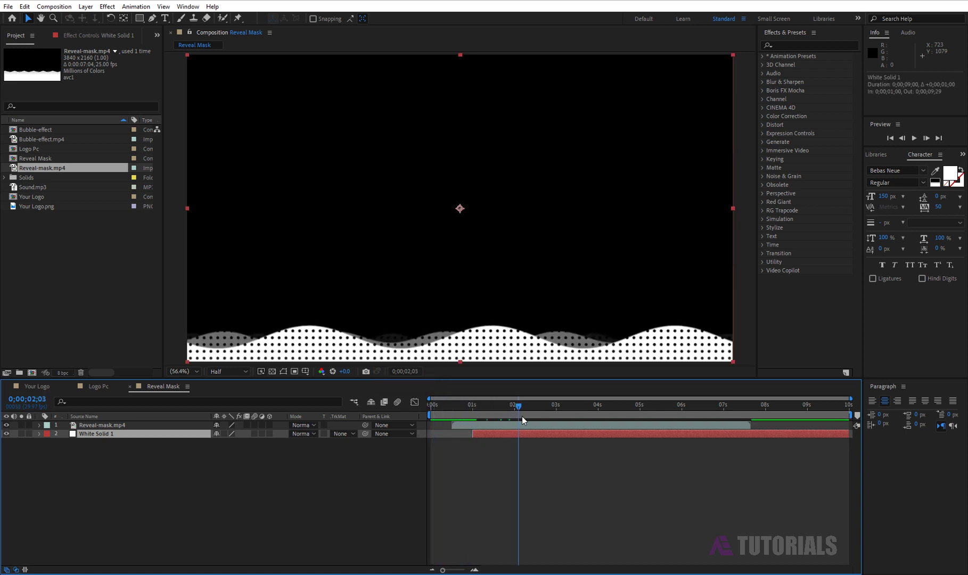
# Scale the Reveal-mask.mp4 layer to 500%
pyautogui.click(161, 424)
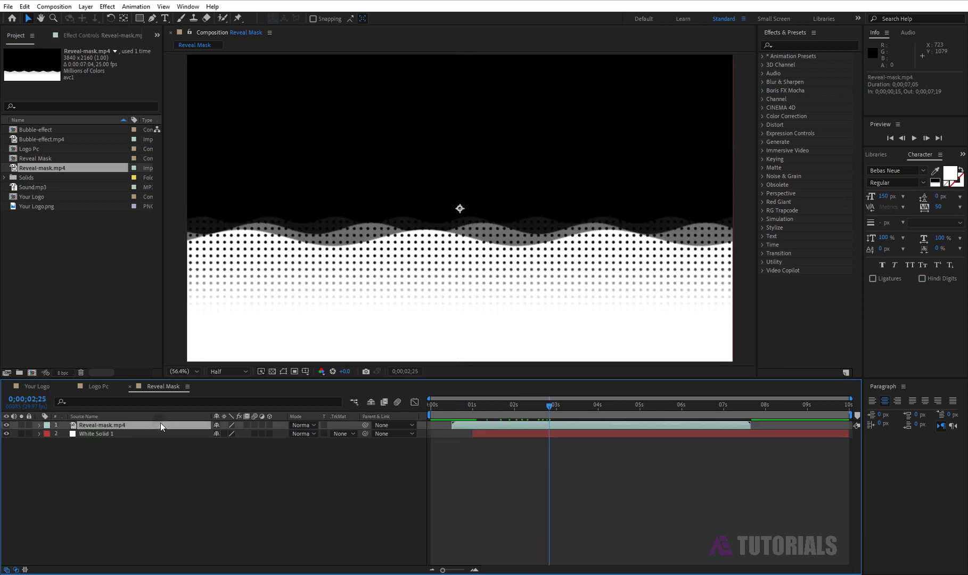
pyautogui.press('s')
pyautogui.click(245, 433)
pyautogui.write('50')
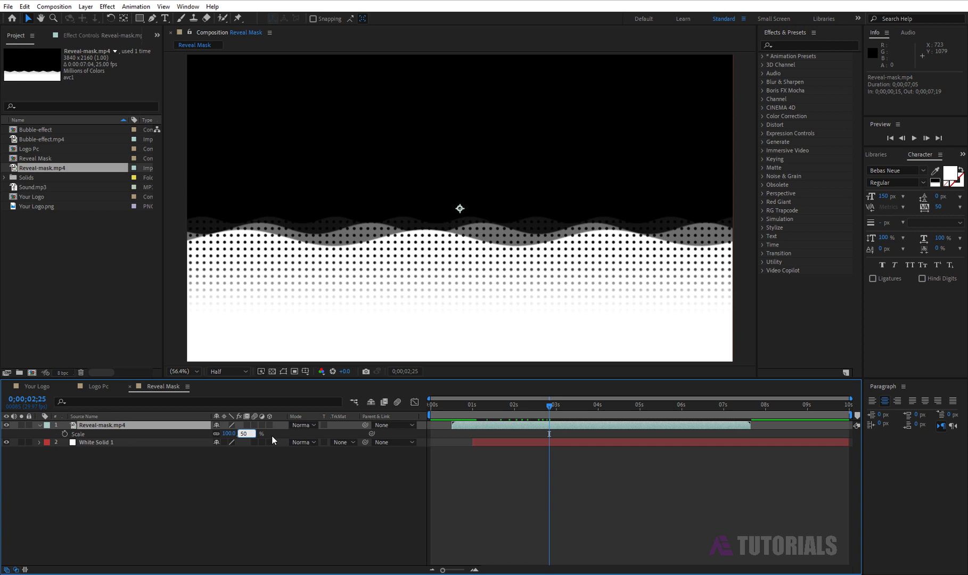
pyautogui.press('Return')
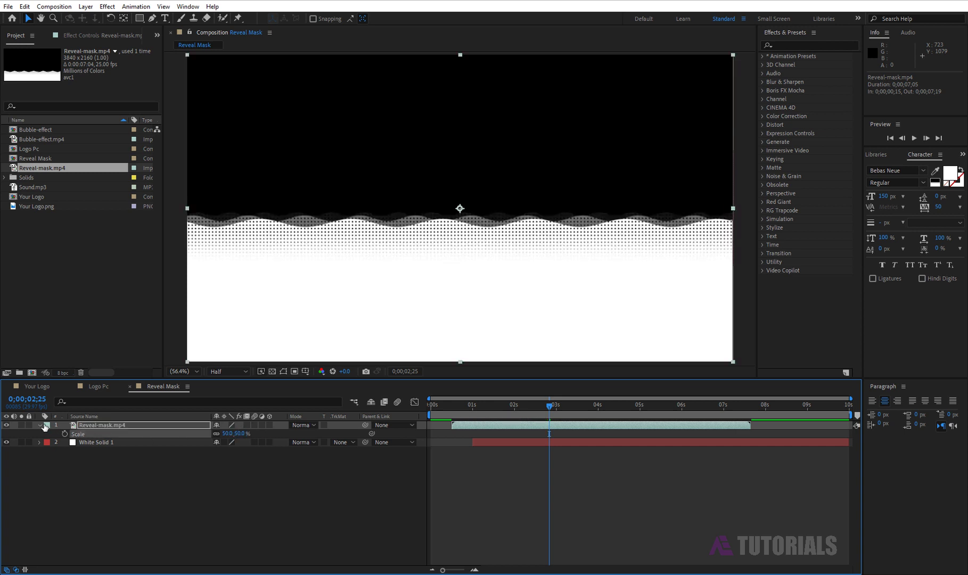
pyautogui.click(41, 424)
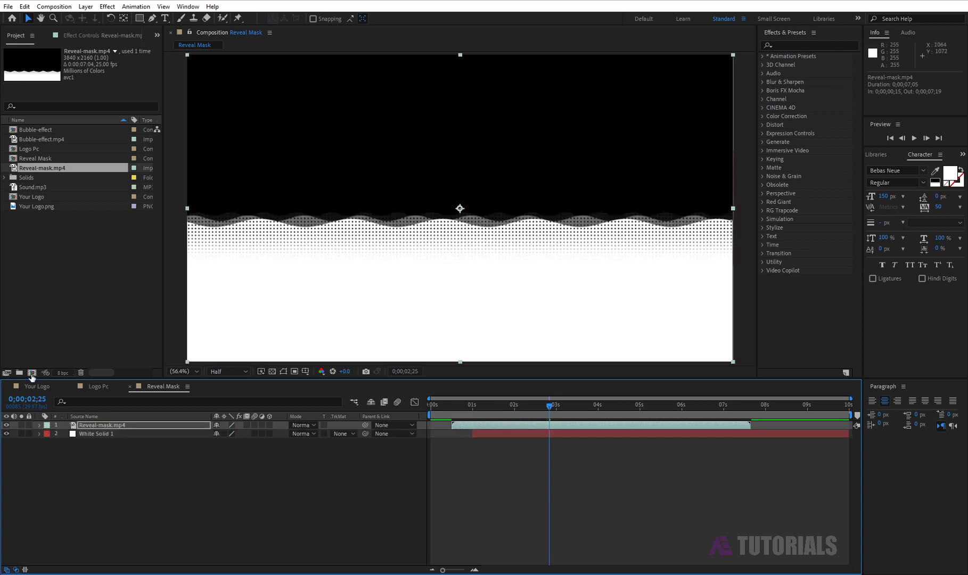
# Create a new composition named Your Text
pyautogui.click(31, 373)
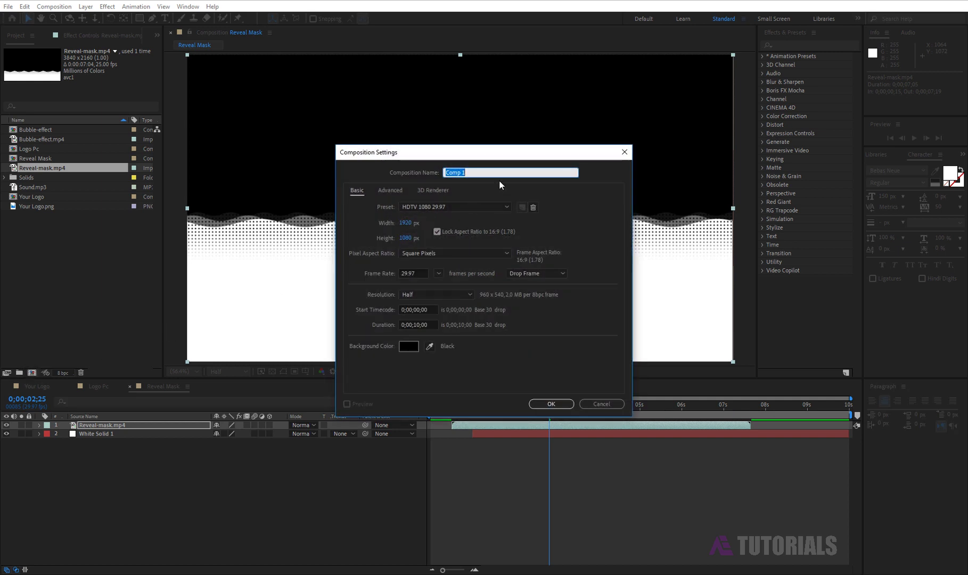
pyautogui.write('Your Te')
pyautogui.write('xt')
pyautogui.click(549, 403)
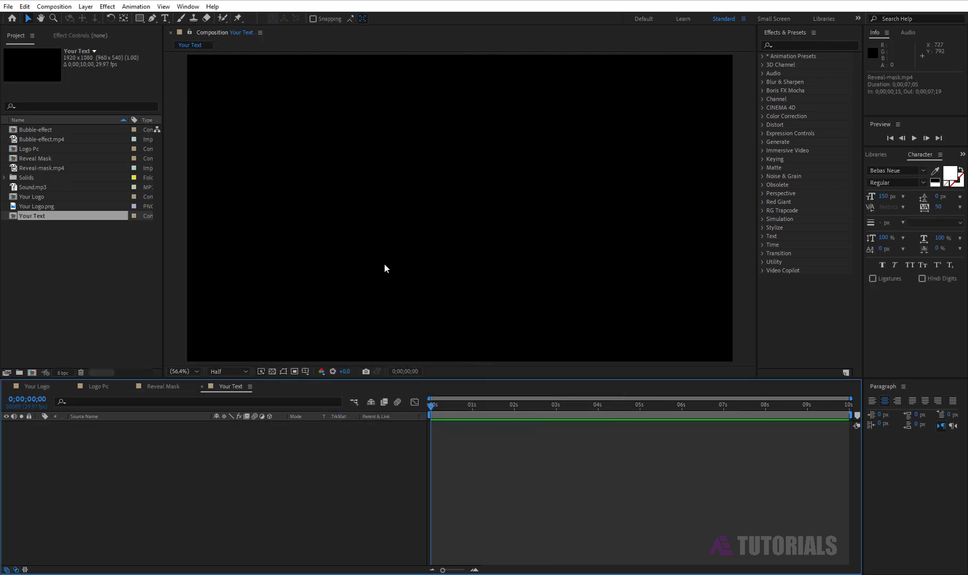
# Add a text layer reading 'ae tutorial'
pyautogui.click(166, 18)
pyautogui.click(344, 187)
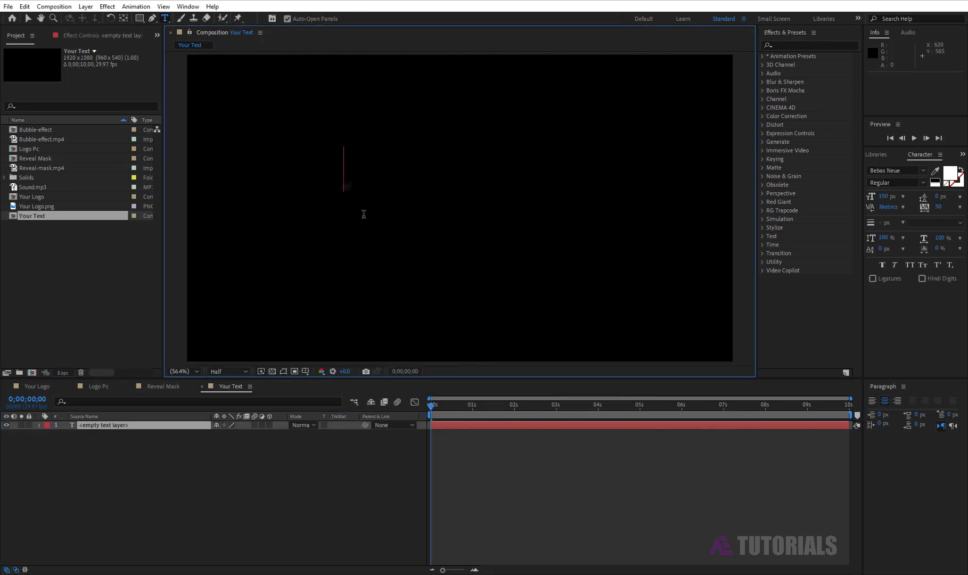
pyautogui.write('ae tuto')
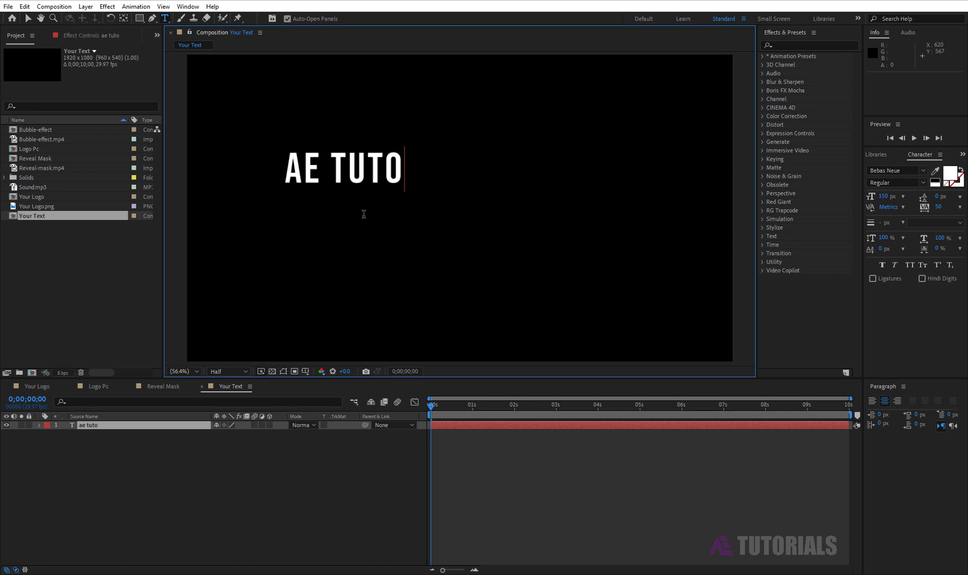
pyautogui.write('rial')
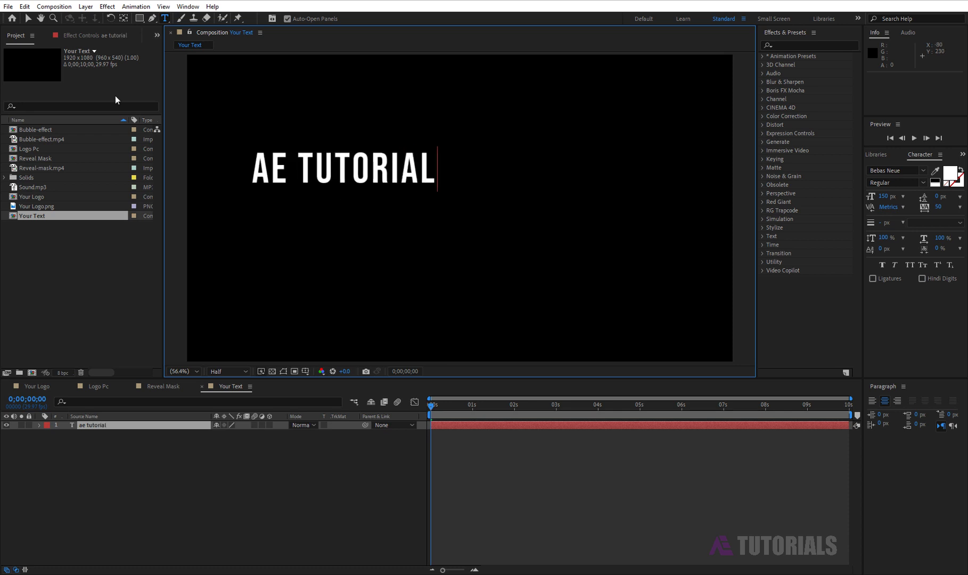
pyautogui.click(28, 18)
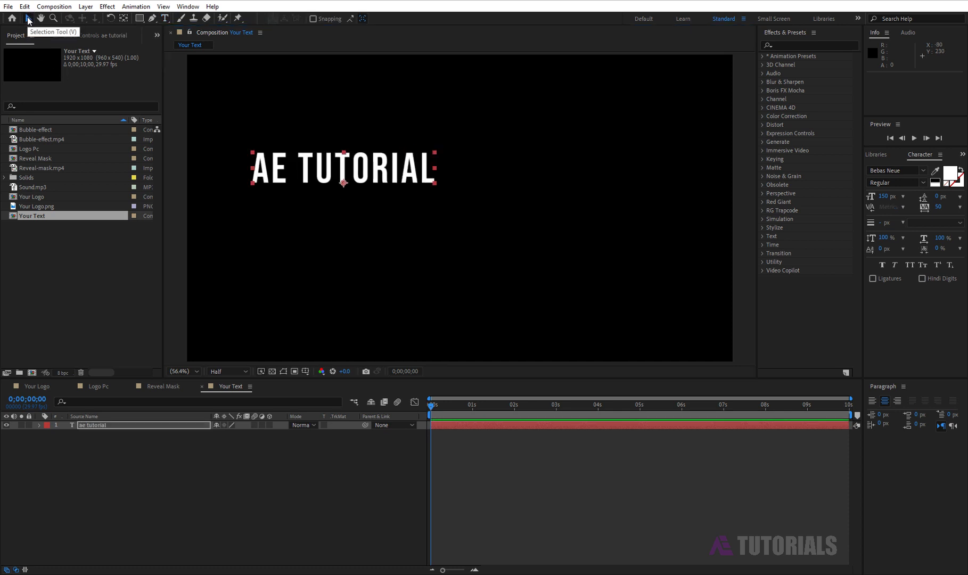
# Set the text size to 100 px and centre it horizontally and vertically
pyautogui.click(188, 6)
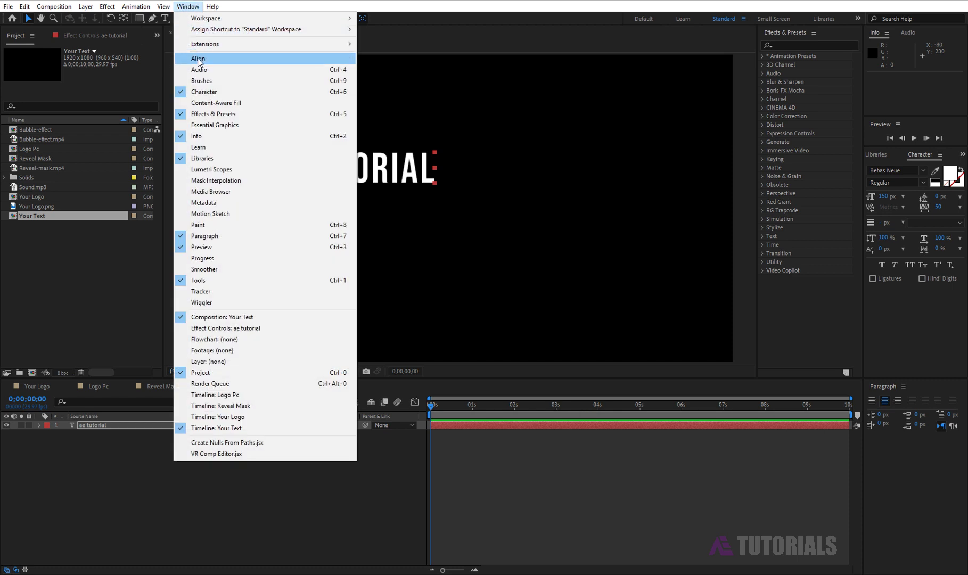
pyautogui.click(198, 60)
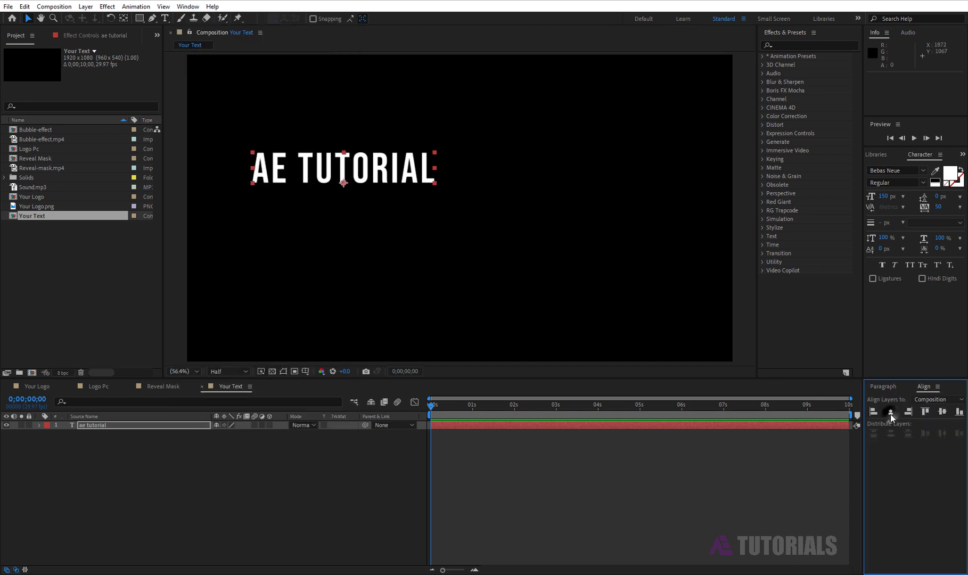
pyautogui.click(891, 411)
pyautogui.click(941, 411)
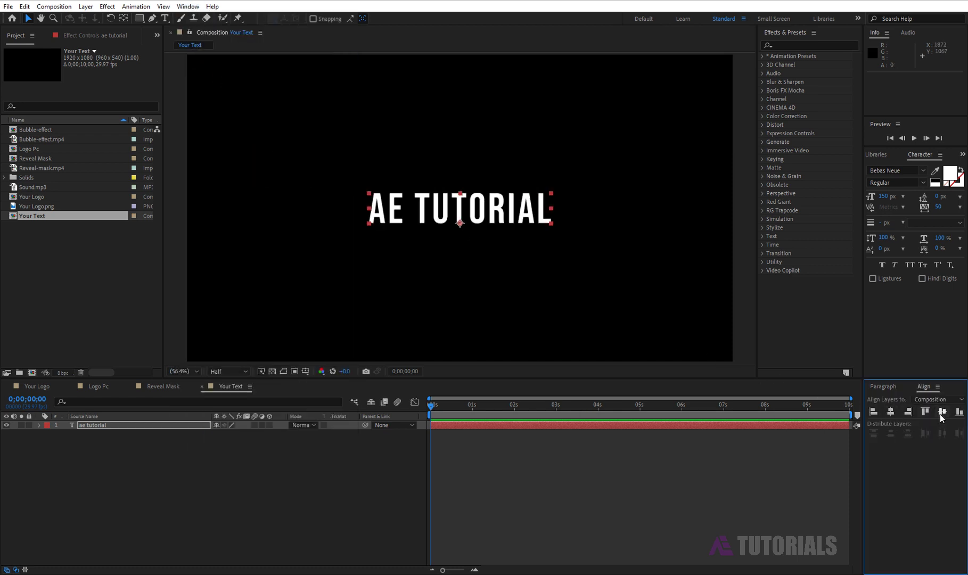
pyautogui.click(888, 196)
pyautogui.write('100')
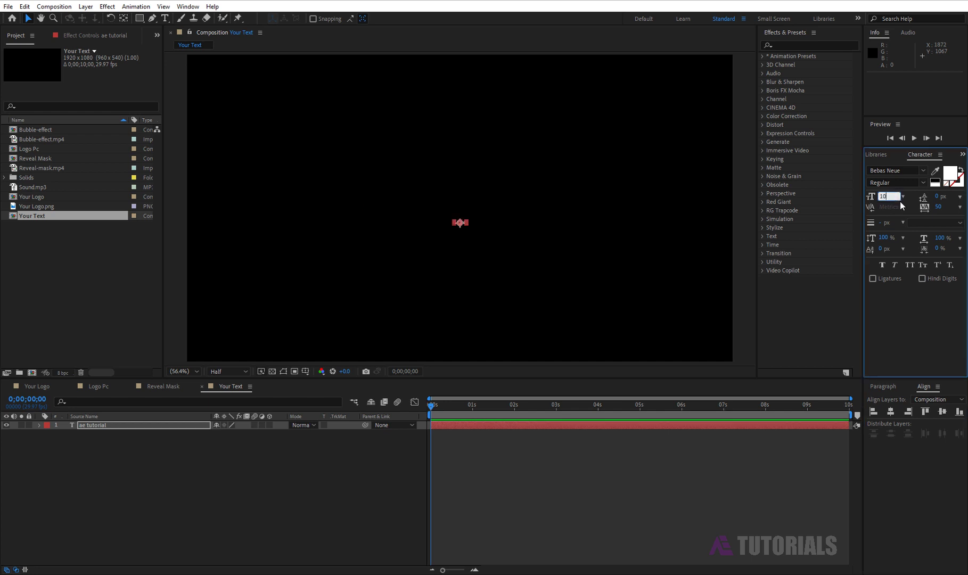
pyautogui.press('Return')
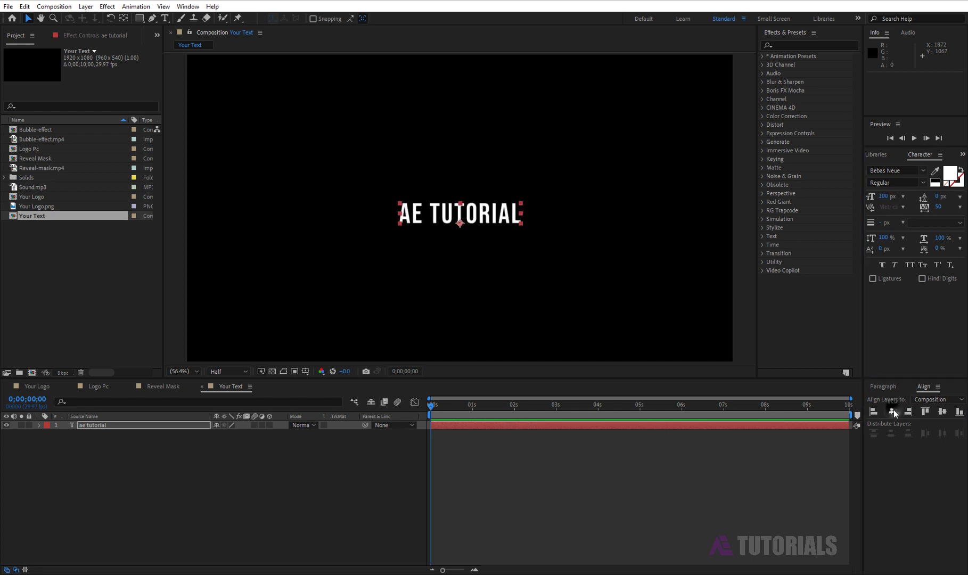
pyautogui.click(890, 411)
pyautogui.click(942, 412)
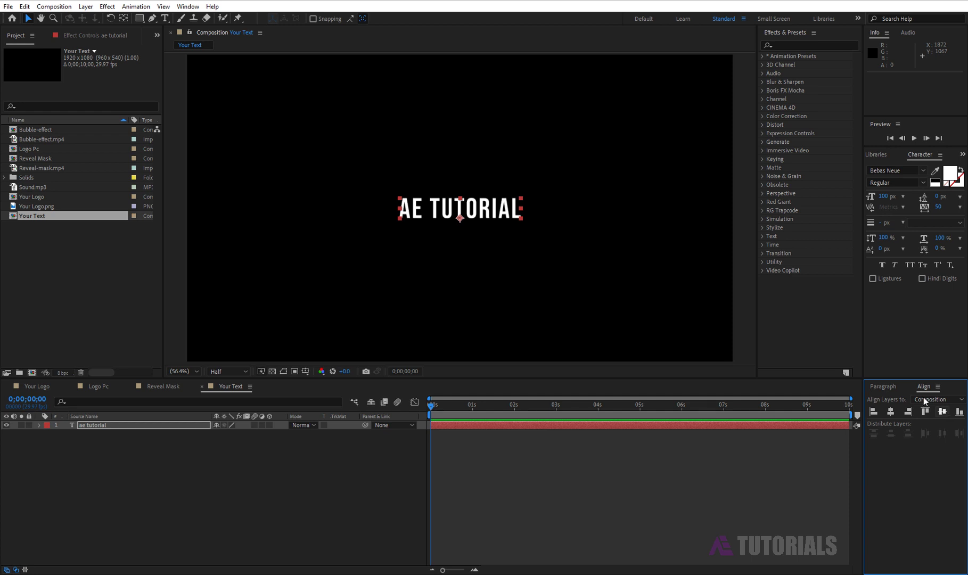
# Apply the Text > Animate In > Fade Up Characters preset to the AE TUTORIAL text
pyautogui.click(763, 57)
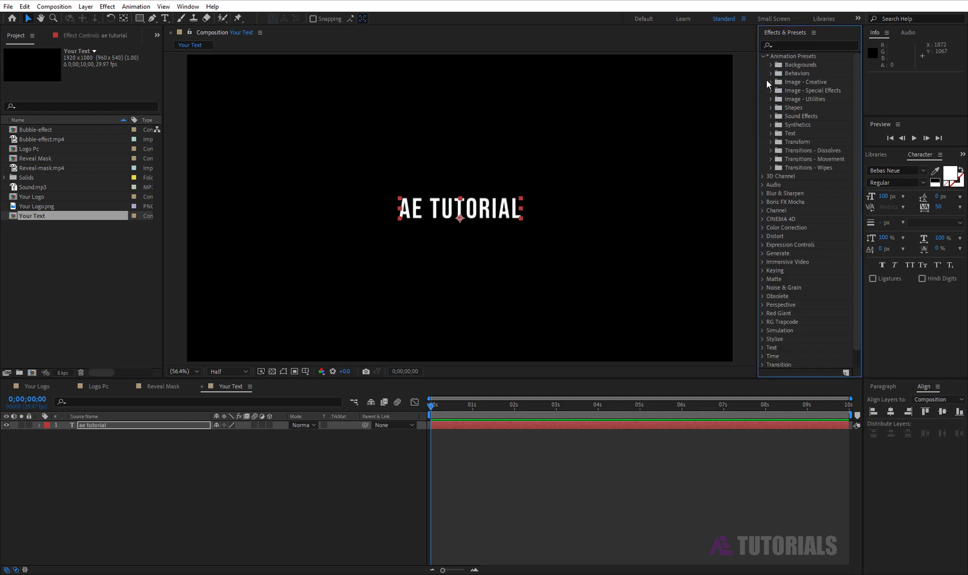
pyautogui.click(771, 133)
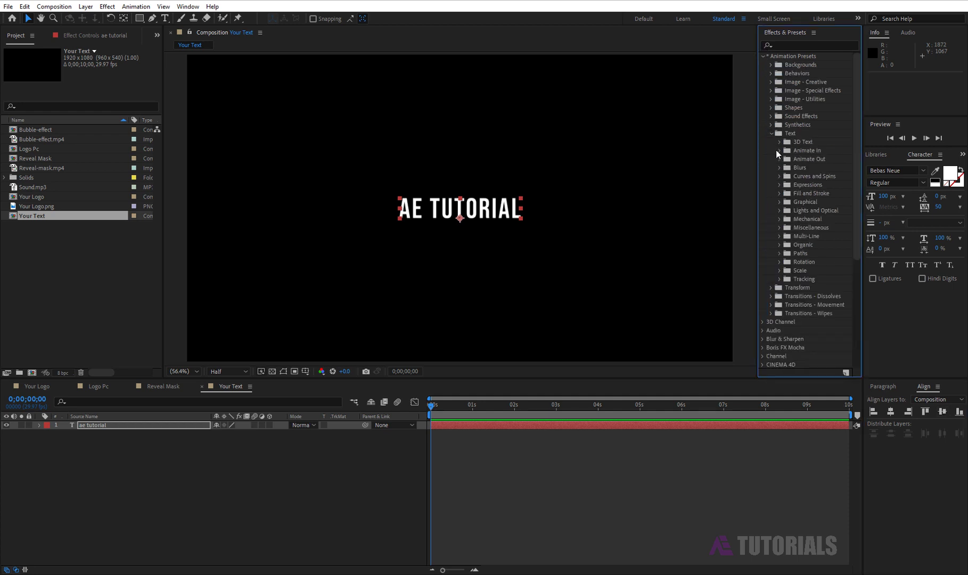
pyautogui.click(779, 151)
pyautogui.click(820, 167)
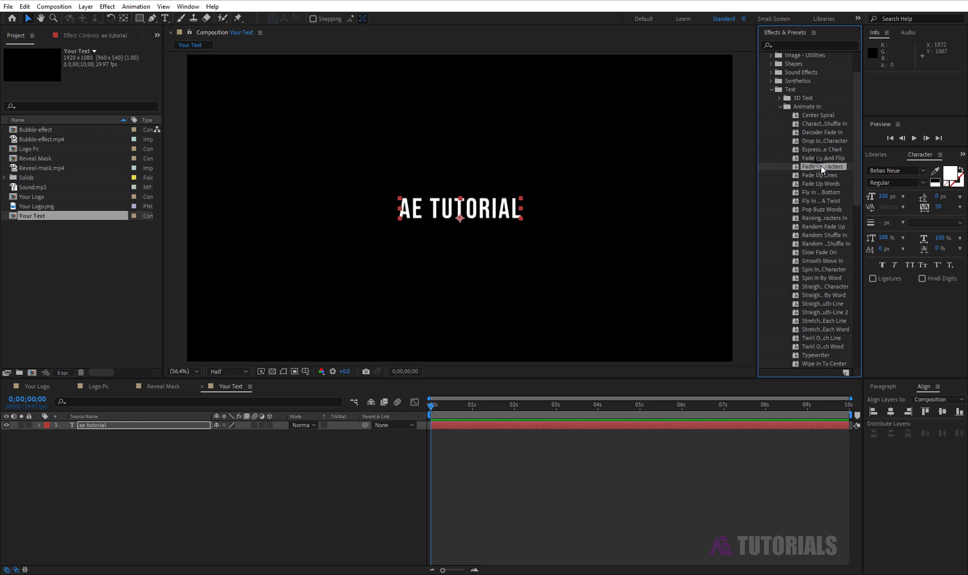
pyautogui.moveTo(758, 167)
pyautogui.mouseDown()
pyautogui.moveTo(729, 167)
pyautogui.moveTo(736, 168)
pyautogui.mouseUp()
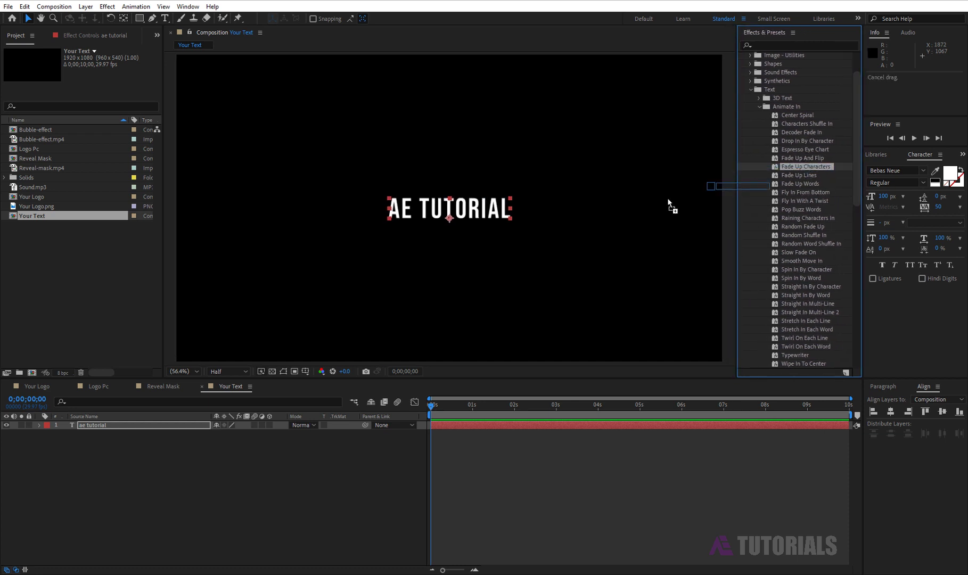
pyautogui.moveTo(806, 168); pyautogui.dragTo(489, 209)
# Move the final Start keyframe to one second and lock the text layer
pyautogui.click(135, 426)
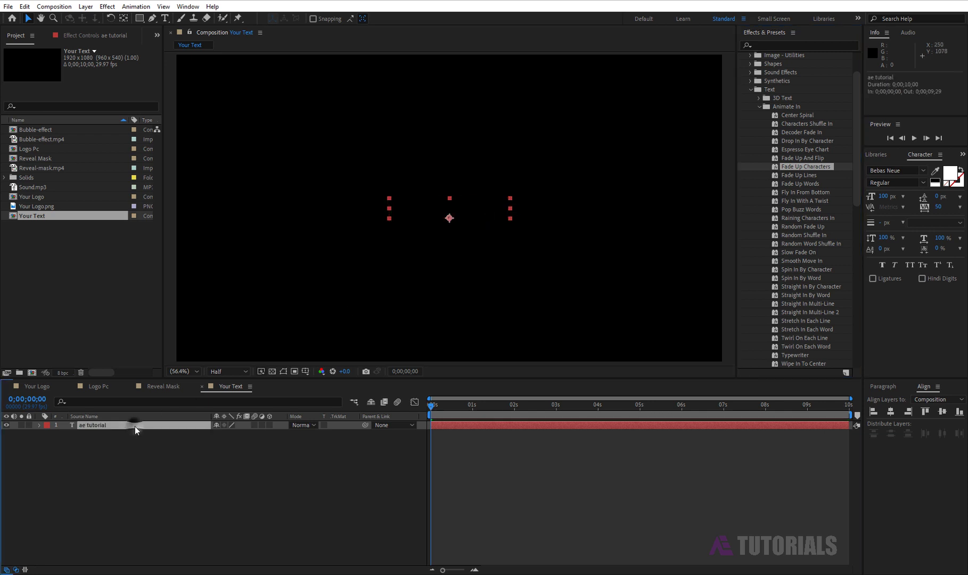
pyautogui.press('u')
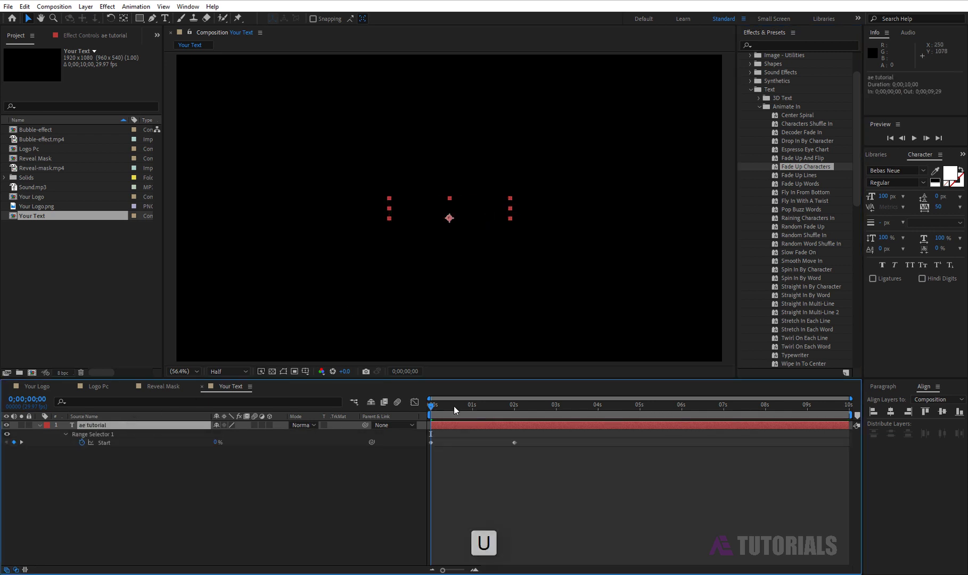
pyautogui.moveTo(454, 409); pyautogui.dragTo(472, 408)
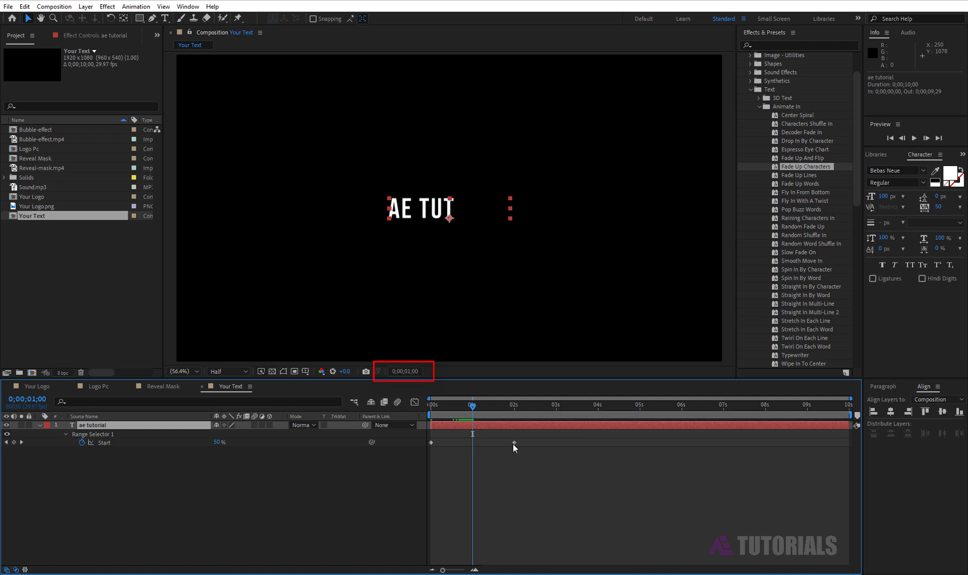
pyautogui.moveTo(513, 442); pyautogui.dragTo(473, 443)
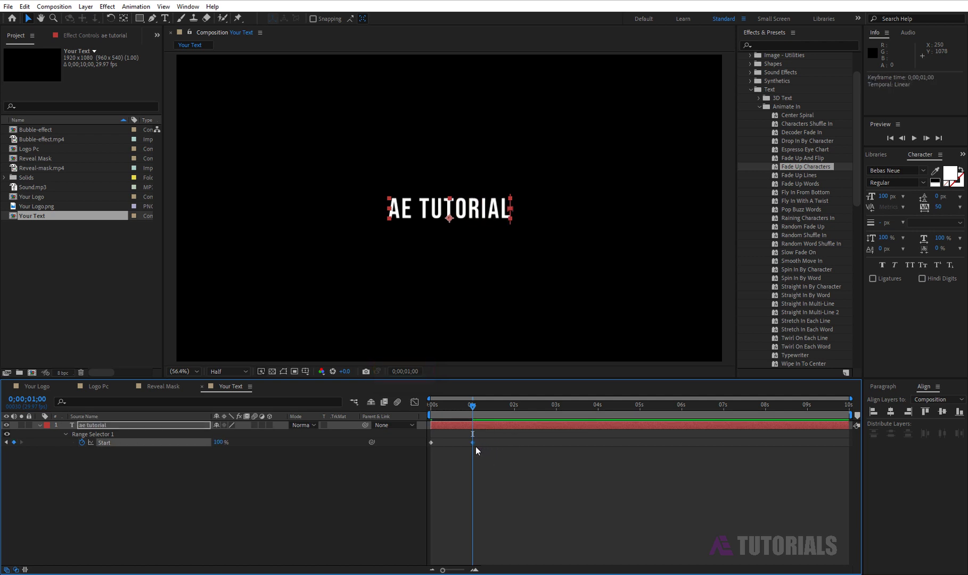
pyautogui.click(41, 424)
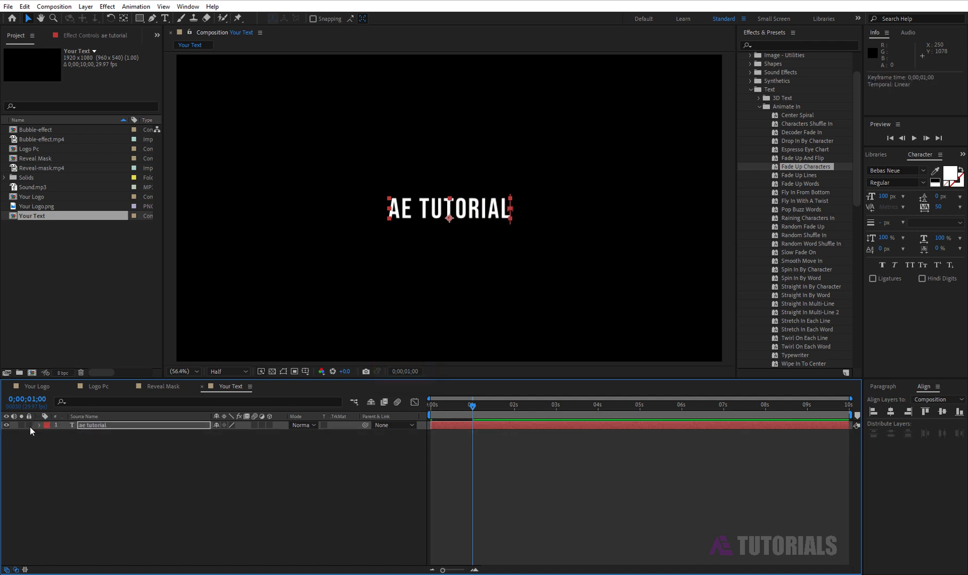
pyautogui.click(29, 426)
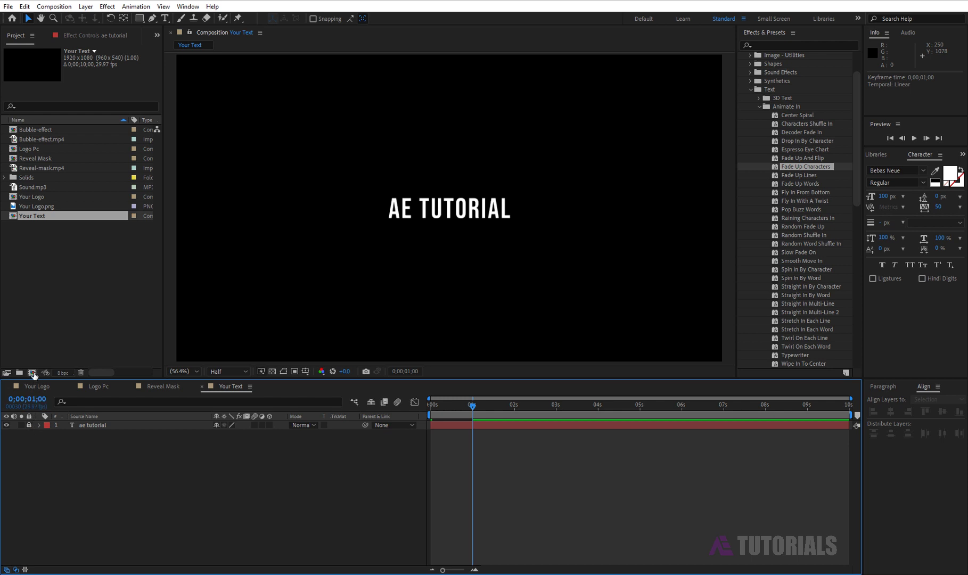
# Create a new composition named Main
pyautogui.click(33, 373)
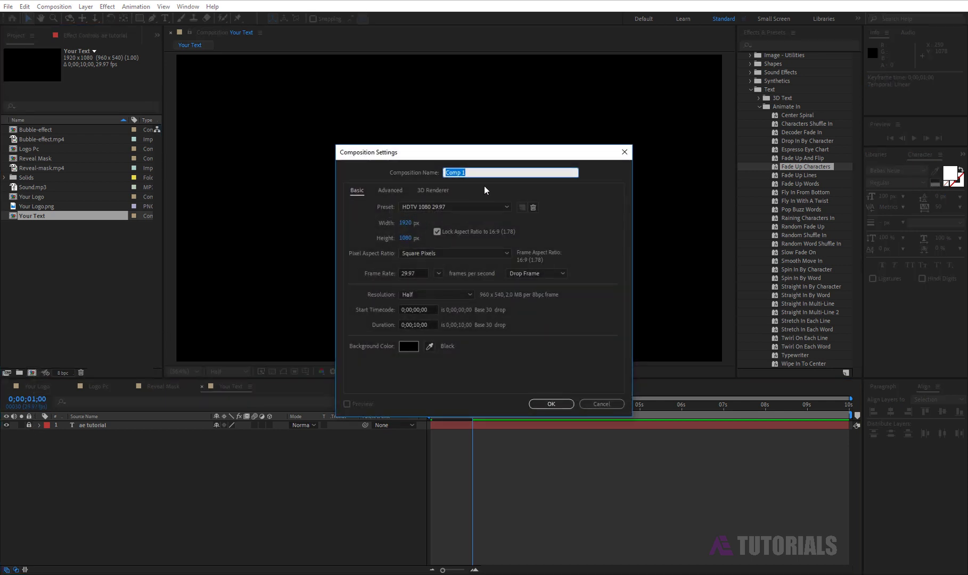
pyautogui.write('Main')
pyautogui.click(551, 404)
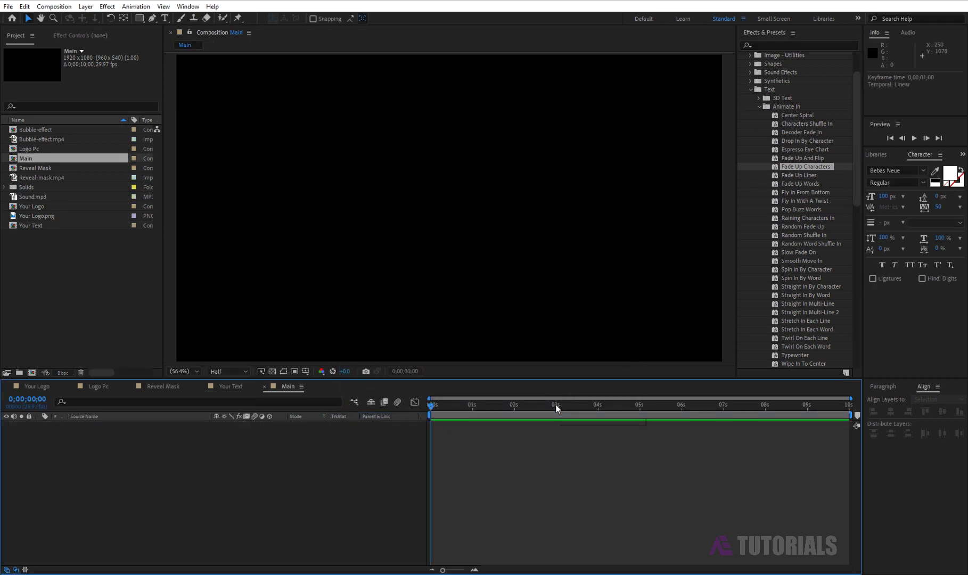
# Add a new solid layer named BG
pyautogui.click(93, 7)
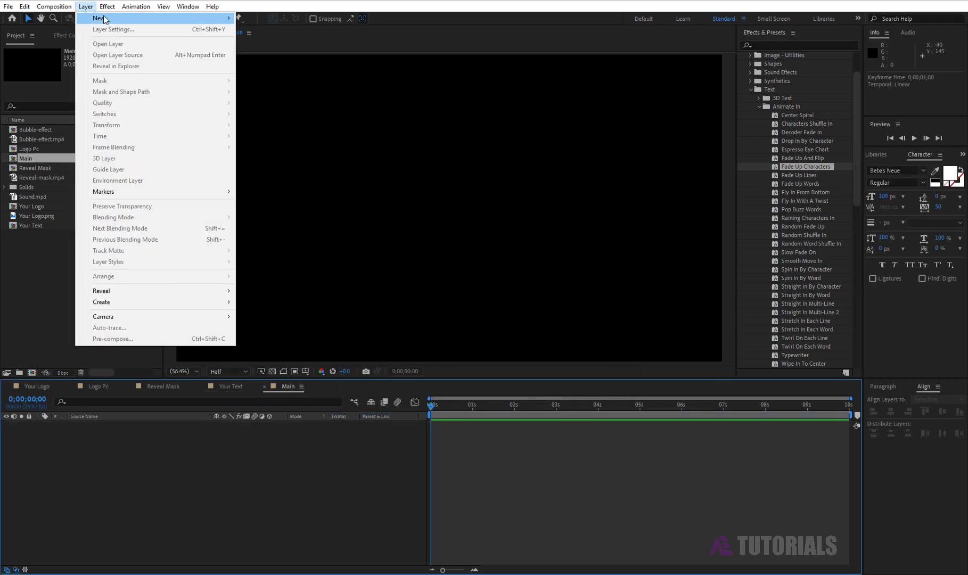
pyautogui.moveTo(106, 18)
pyautogui.click(266, 29)
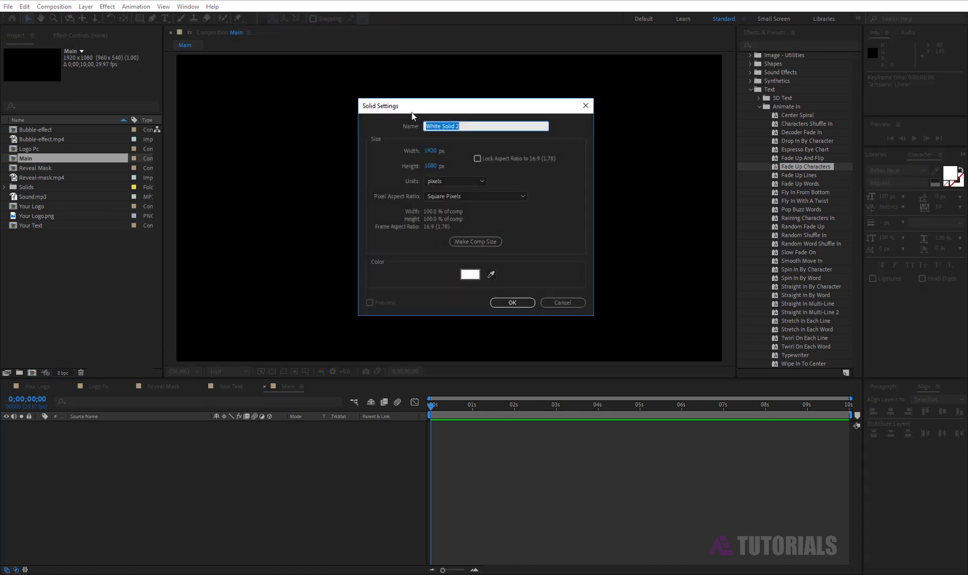
pyautogui.write('BG')
pyautogui.click(511, 303)
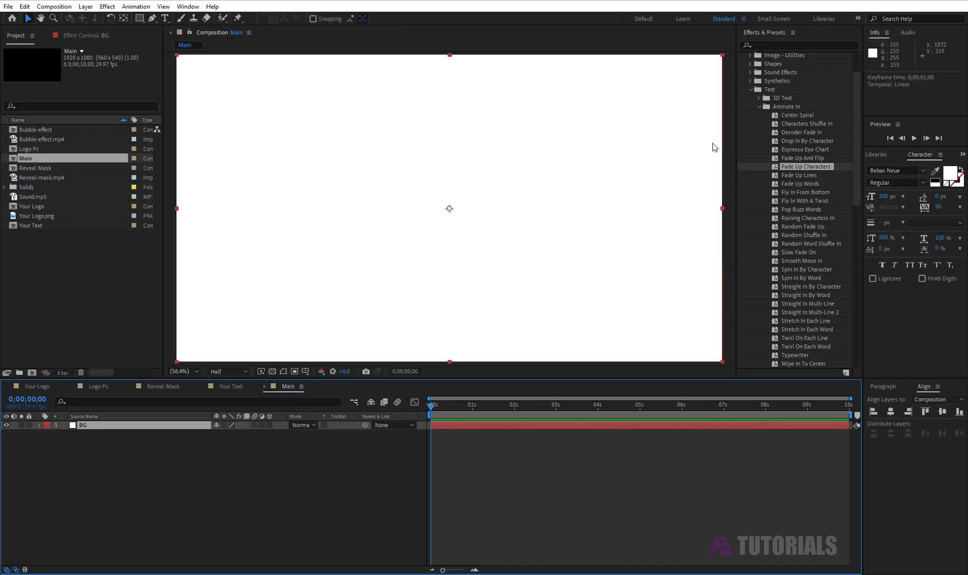
# Apply a Fill effect to BG and set its colour to pale blue E8F4FF
pyautogui.click(780, 45)
pyautogui.write('fill')
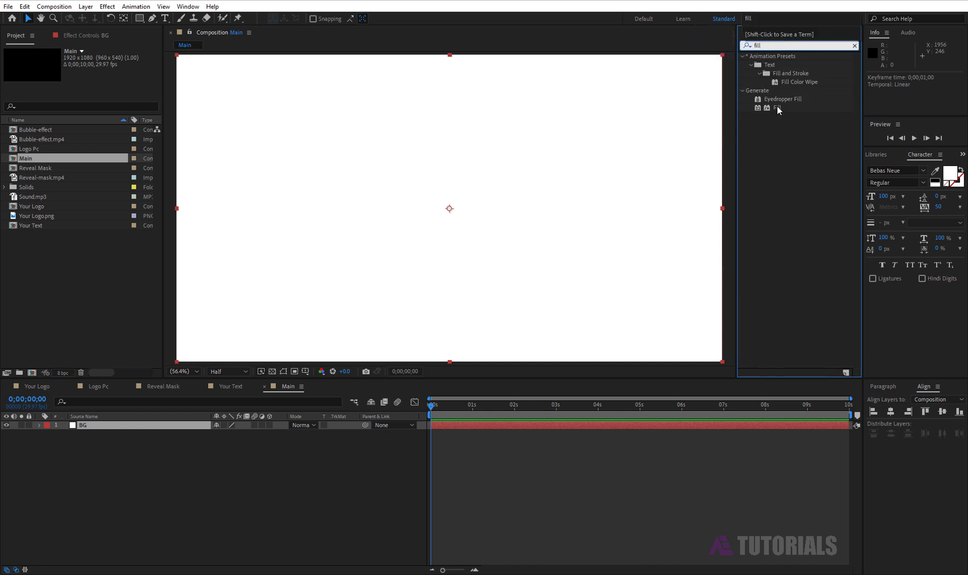
pyautogui.moveTo(777, 107); pyautogui.dragTo(579, 170)
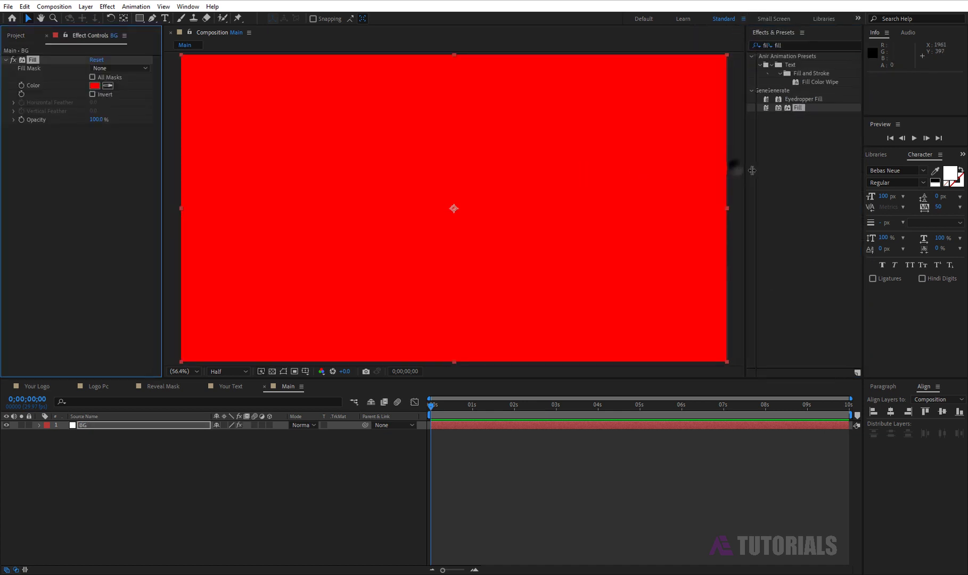
pyautogui.moveTo(736, 169); pyautogui.dragTo(756, 170)
pyautogui.click(94, 86)
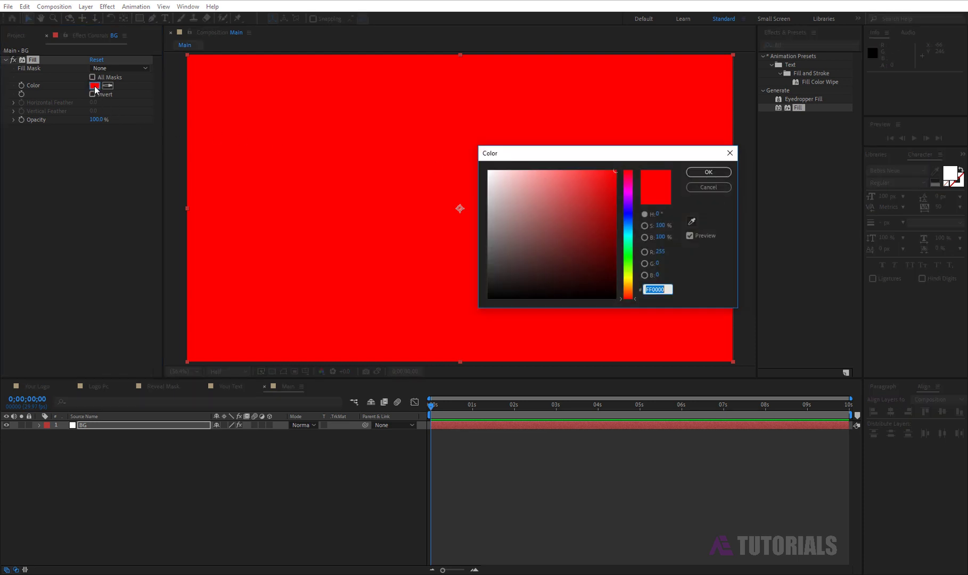
pyautogui.click(498, 171)
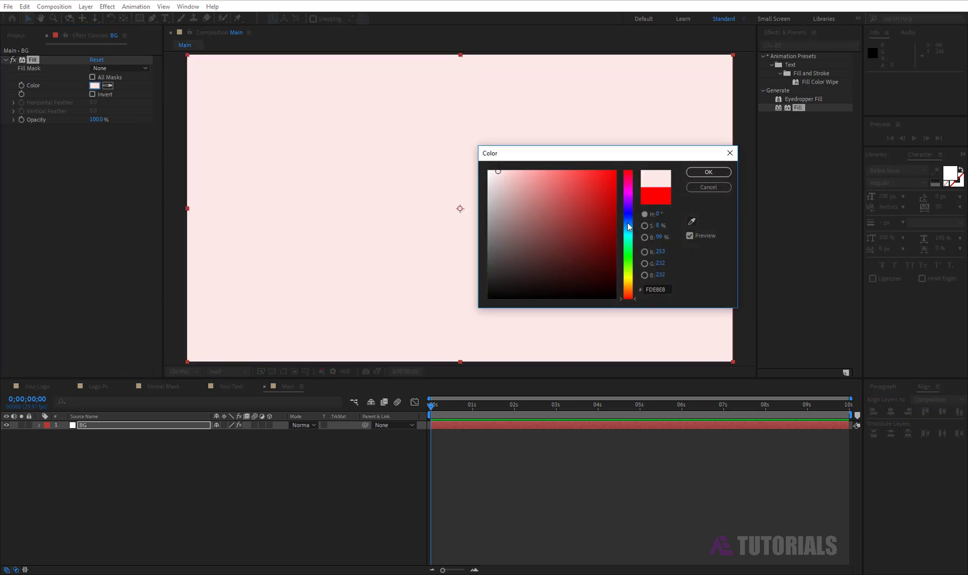
pyautogui.click(629, 226)
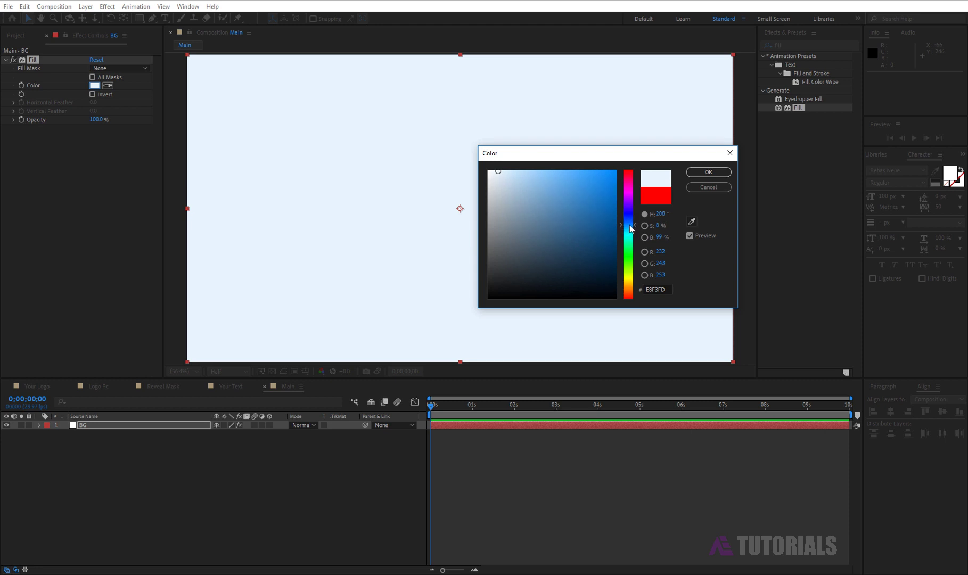
pyautogui.click(499, 168)
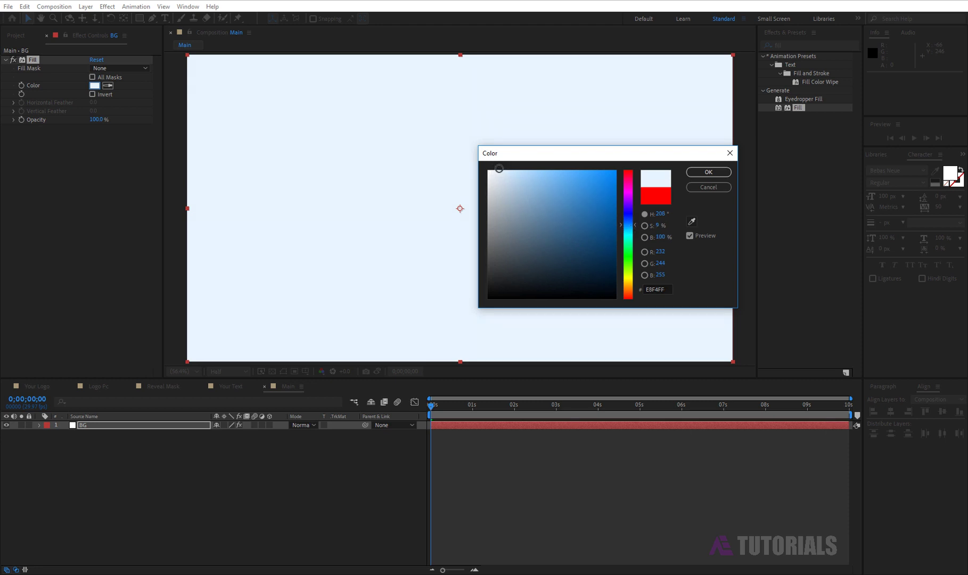
pyautogui.click(707, 172)
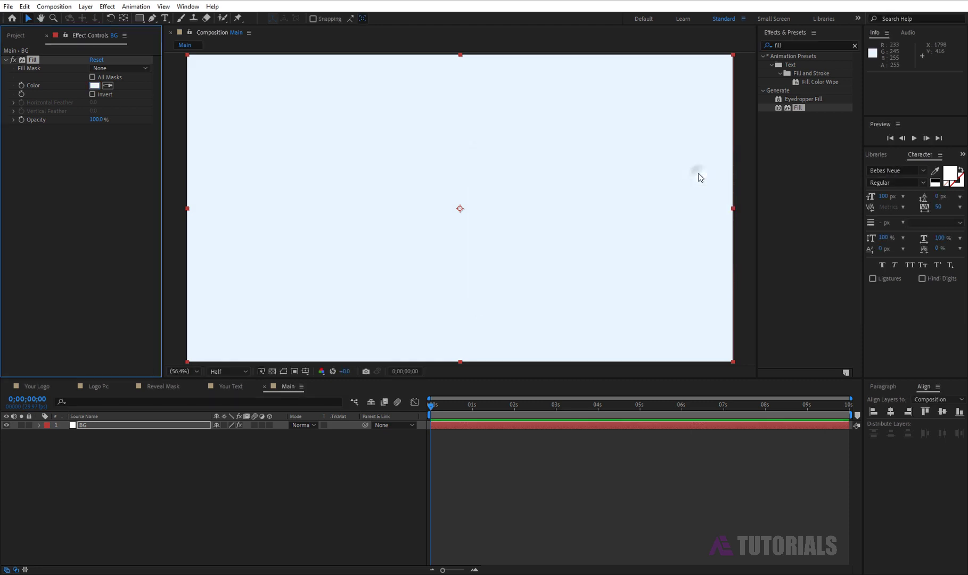
pyautogui.click(14, 36)
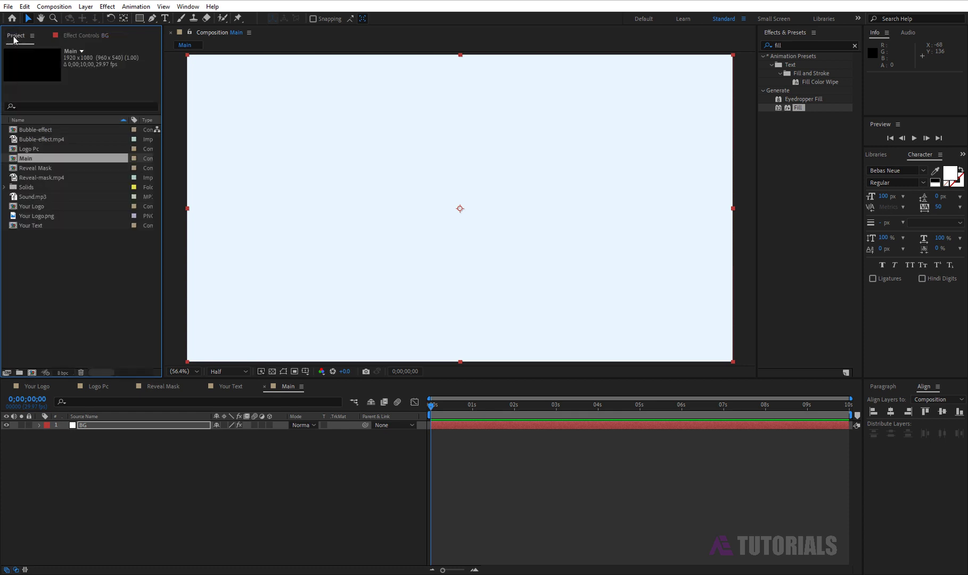
# Add Your Logo to Main plus a null layer renamed Control
pyautogui.click(35, 209)
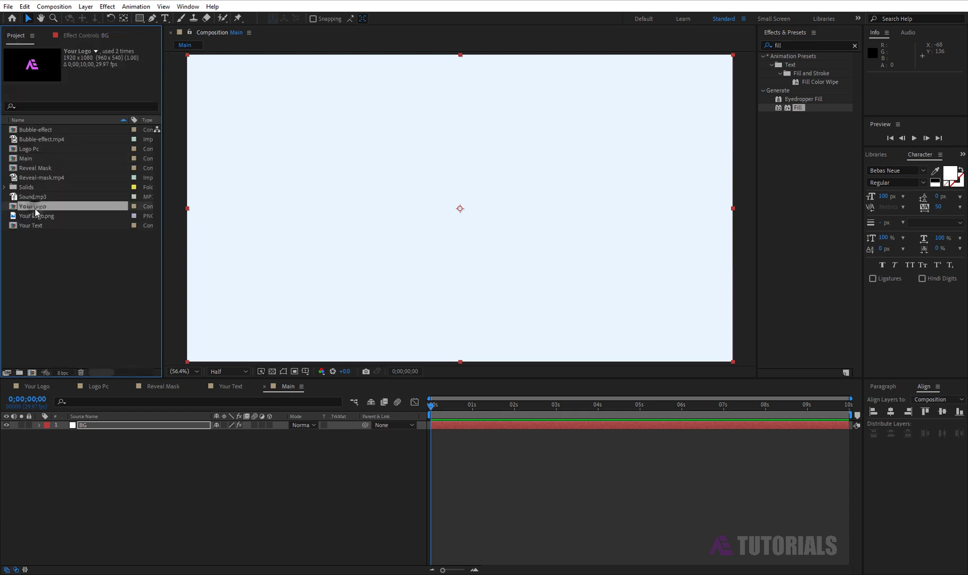
pyautogui.moveTo(36, 207); pyautogui.dragTo(88, 426)
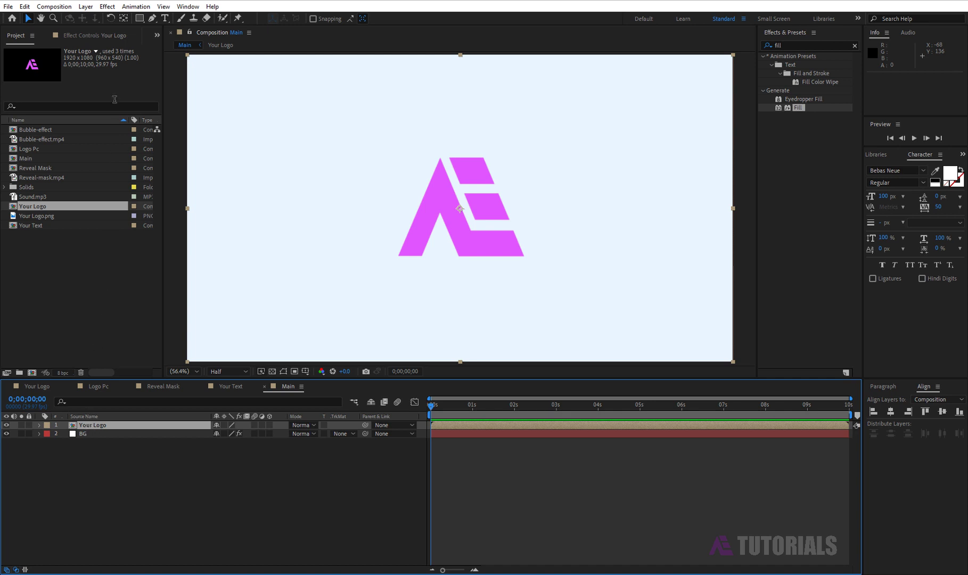
pyautogui.click(85, 6)
pyautogui.moveTo(160, 18)
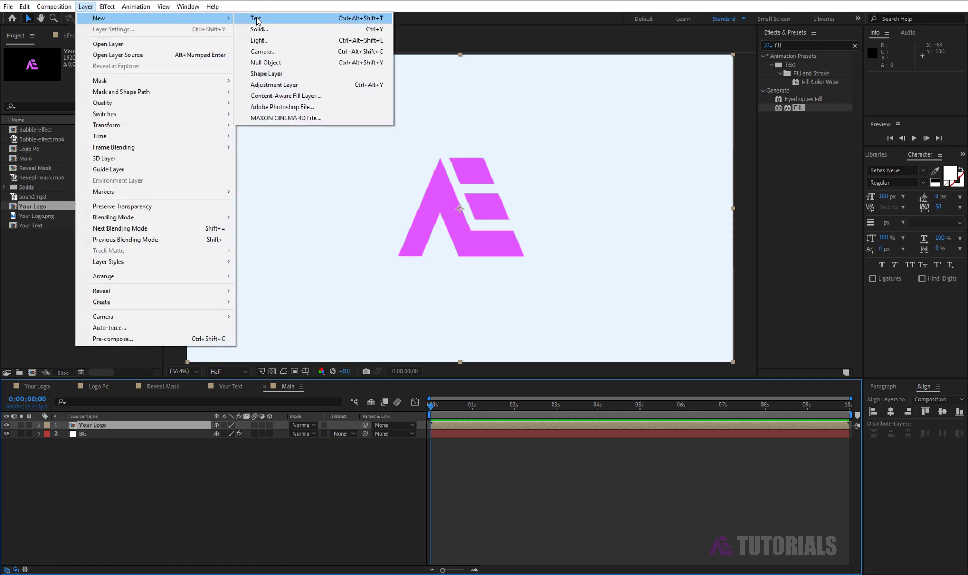
pyautogui.click(277, 63)
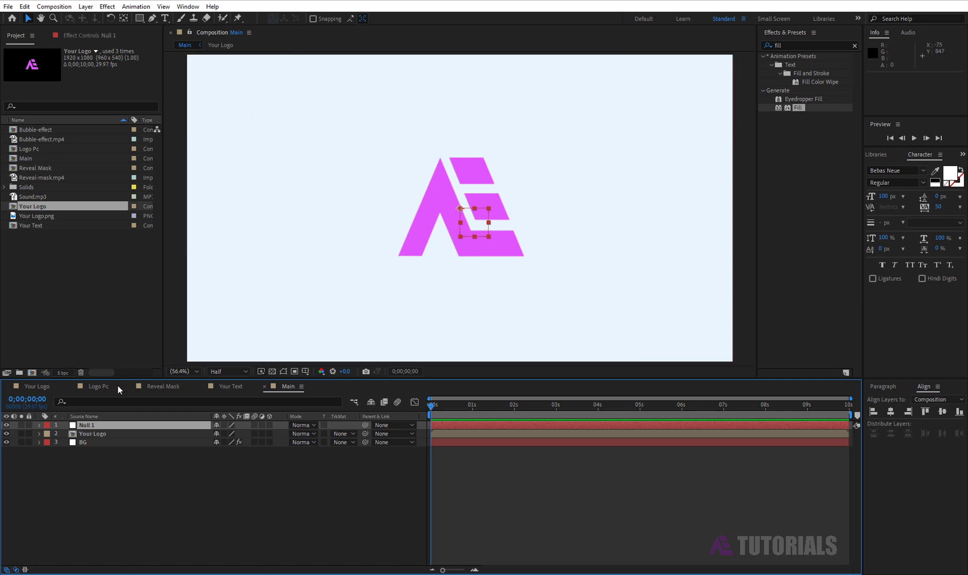
pyautogui.rightClick(92, 424)
pyautogui.click(123, 408)
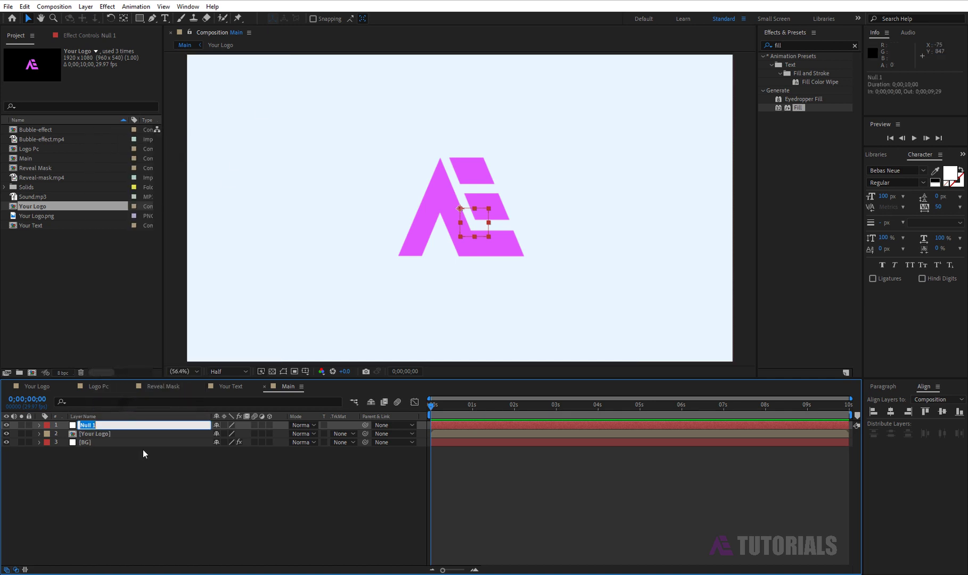
pyautogui.write('Contro')
pyautogui.write('l')
pyautogui.click(148, 488)
# Apply a Slider Control to the Control layer and name it Bevel
pyautogui.doubleClick(793, 45)
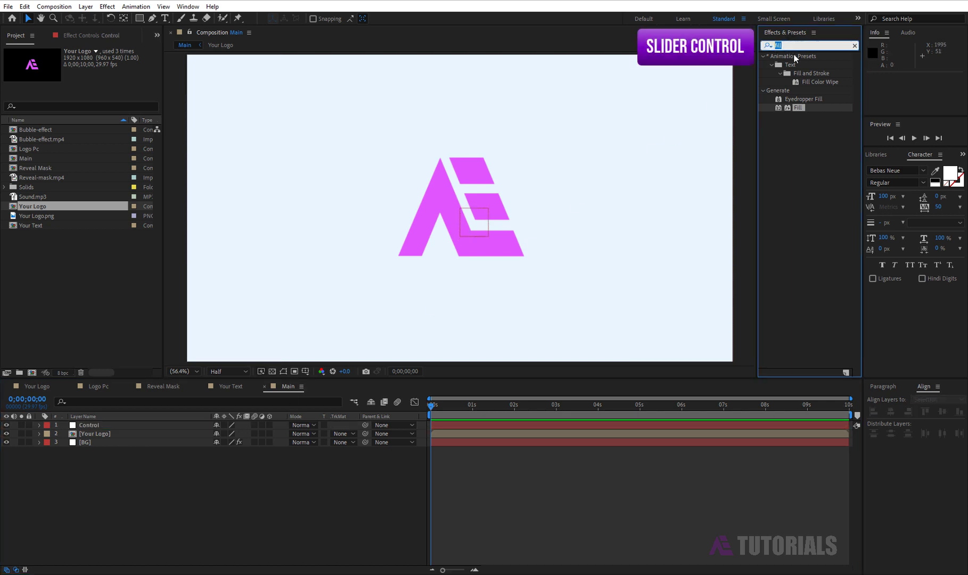
pyautogui.write('control')
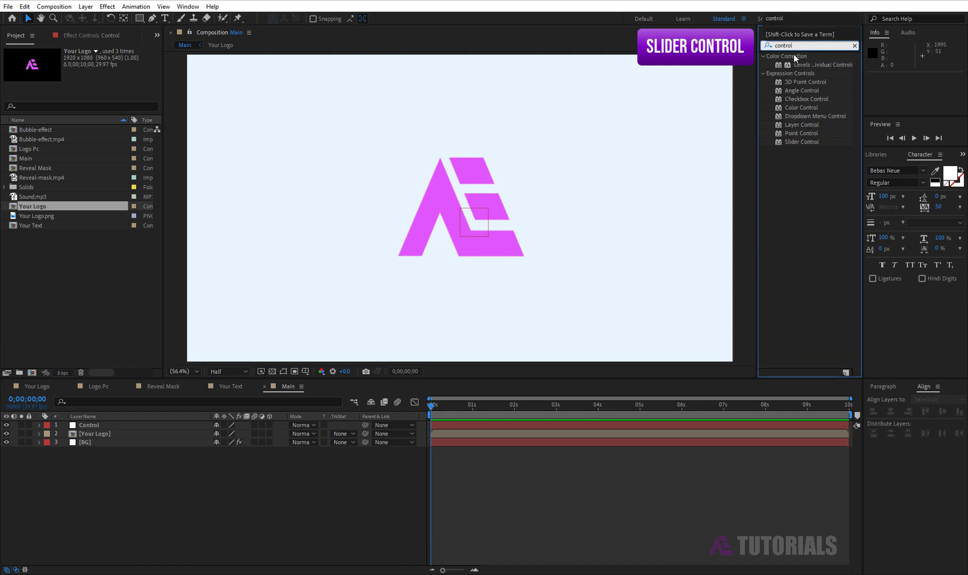
pyautogui.click(808, 141)
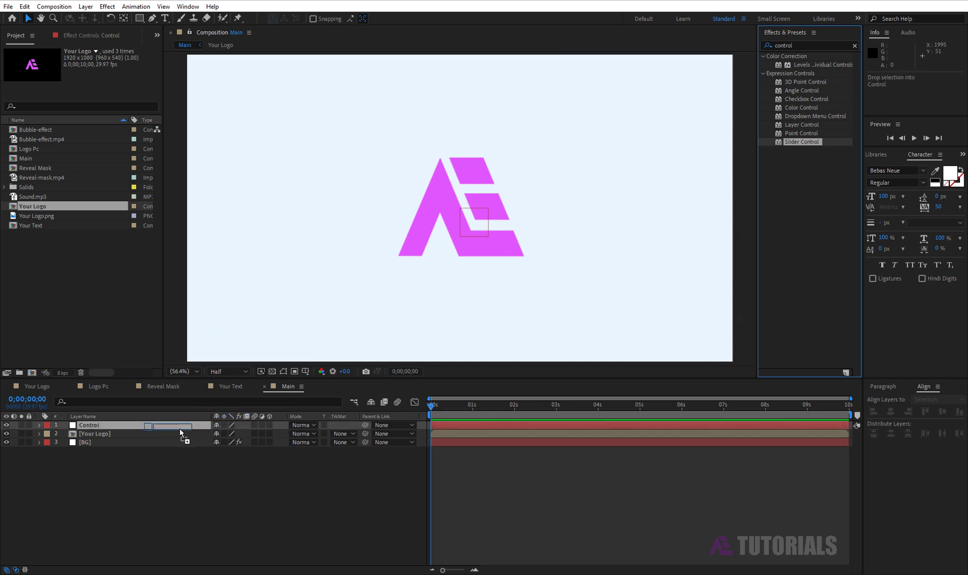
pyautogui.moveTo(812, 144); pyautogui.dragTo(179, 426)
pyautogui.rightClick(46, 61)
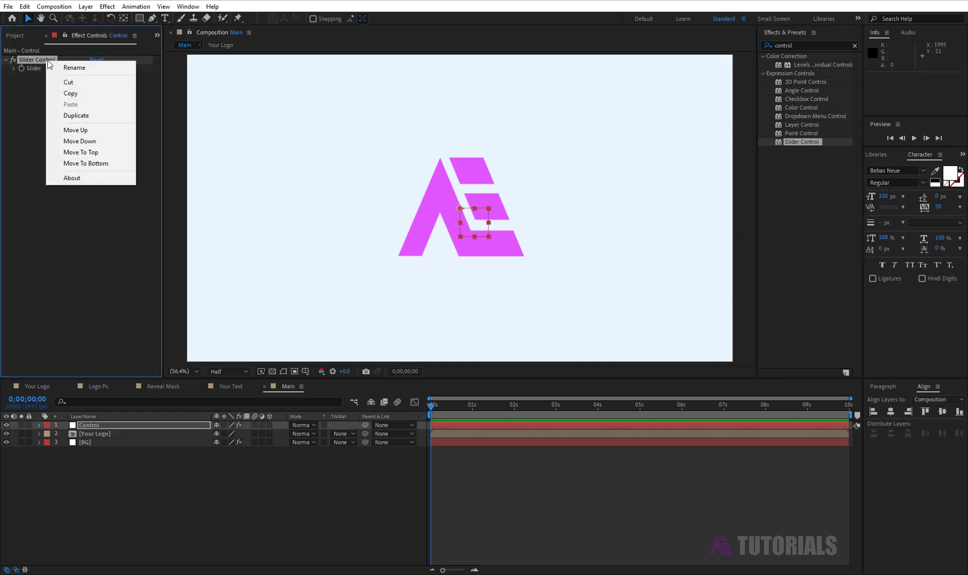
pyautogui.click(51, 68)
pyautogui.write('Be')
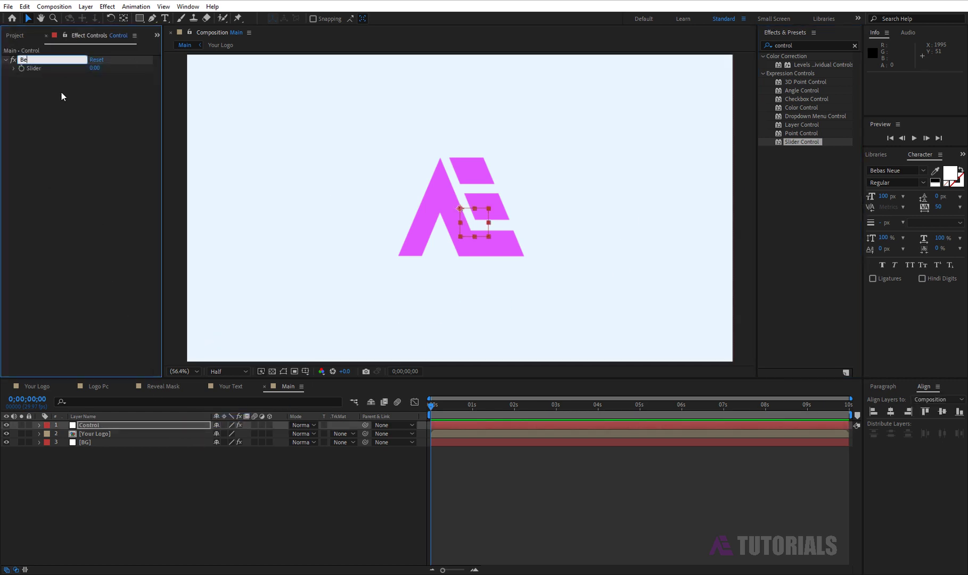
pyautogui.write('vel')
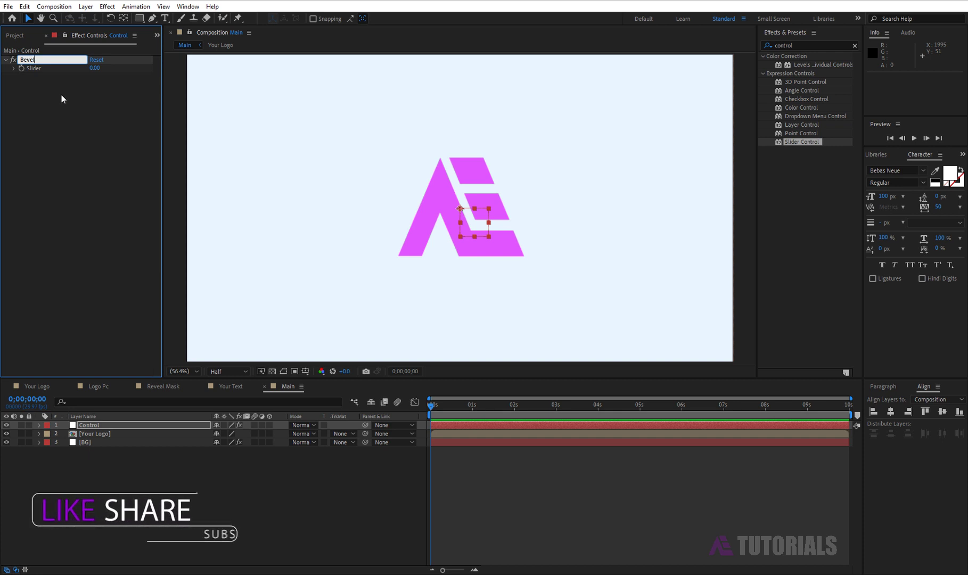
# Add a second Slider Control to Control and name it Scale
pyautogui.moveTo(809, 141); pyautogui.dragTo(78, 143)
pyautogui.rightClick(53, 77)
pyautogui.click(75, 83)
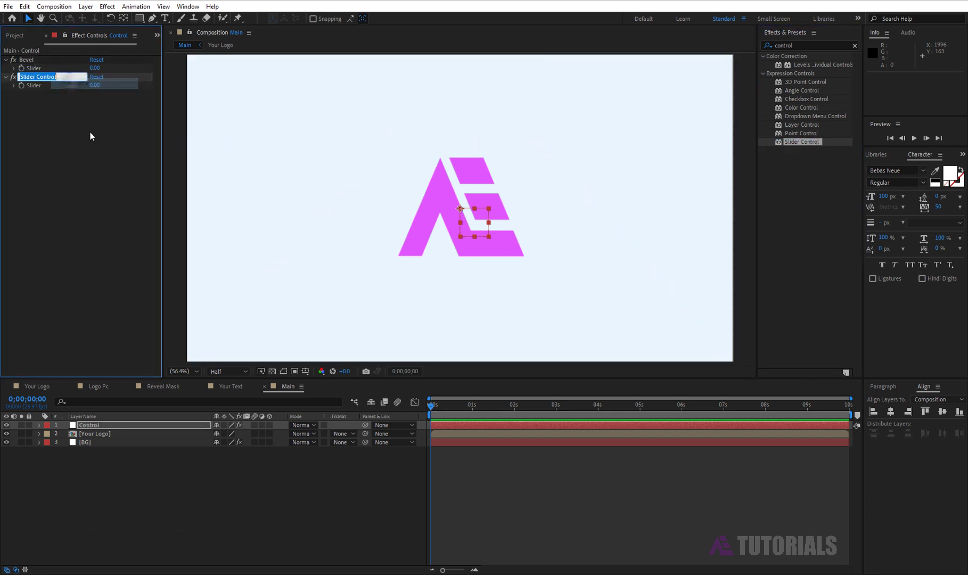
pyautogui.write('Scal')
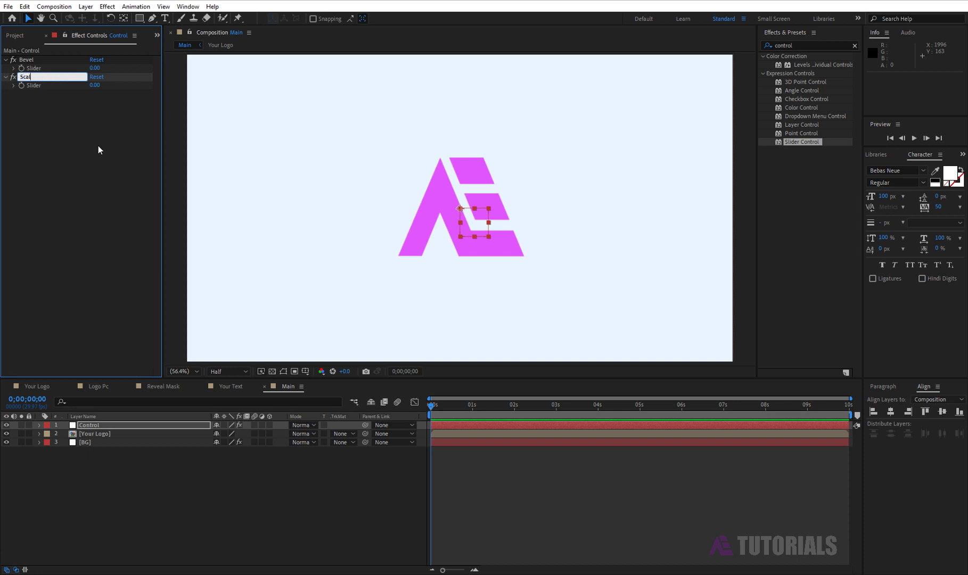
pyautogui.write('e')
pyautogui.click(96, 148)
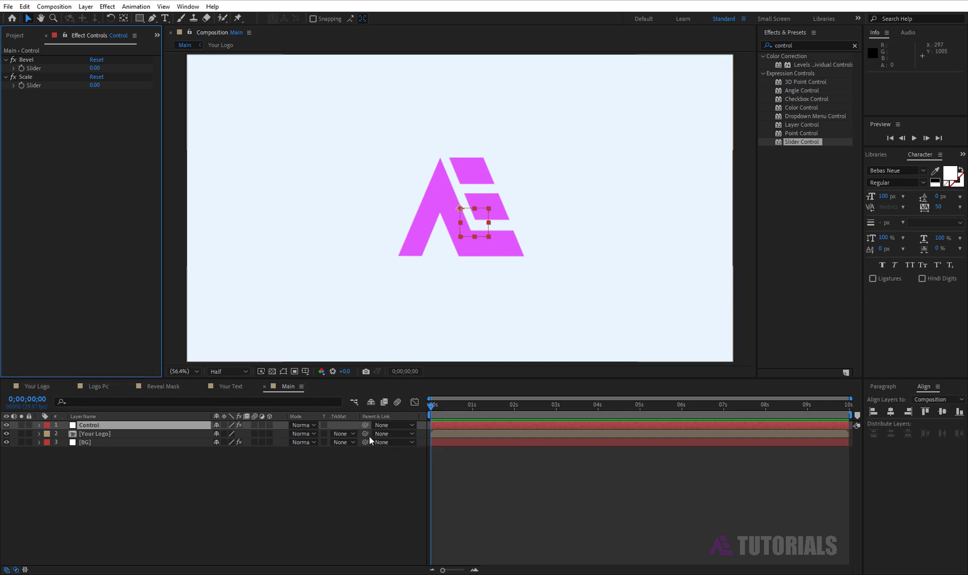
# Parent the Your Logo layer to Control and add an expression to its Scale
pyautogui.moveTo(366, 433); pyautogui.dragTo(139, 423)
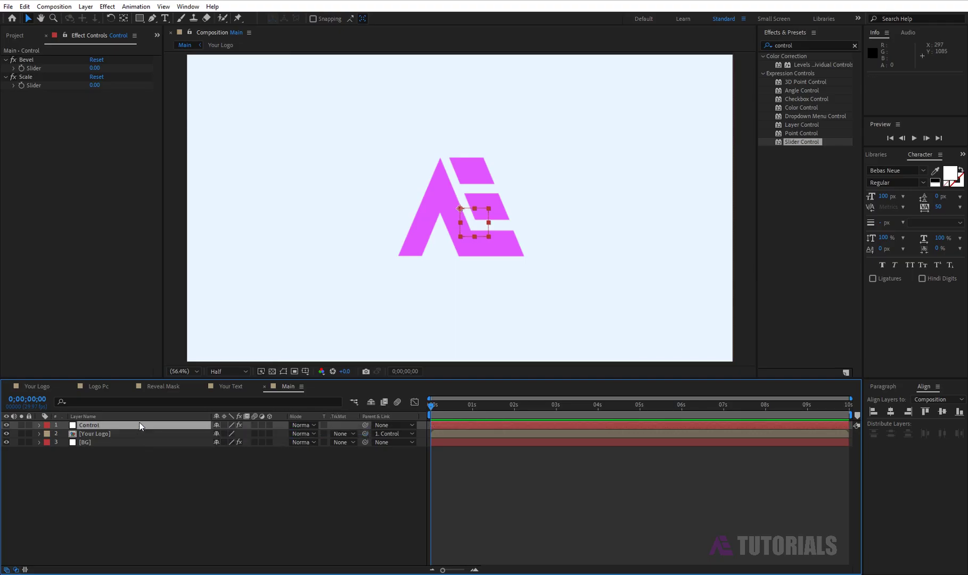
pyautogui.click(40, 434)
pyautogui.click(46, 443)
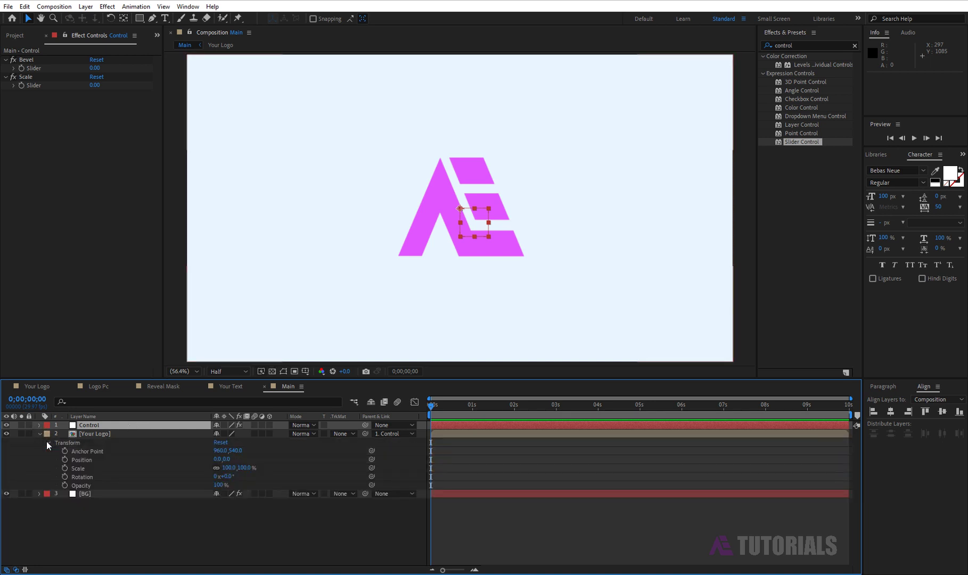
pyautogui.click(80, 468)
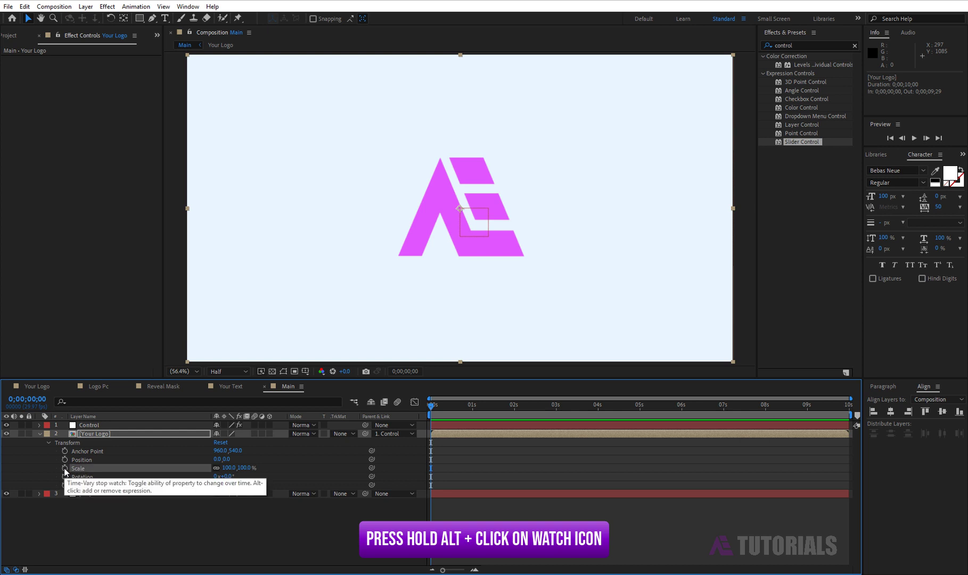
pyautogui.keyDown('alt'); pyautogui.click(64, 468); pyautogui.keyUp('alt')
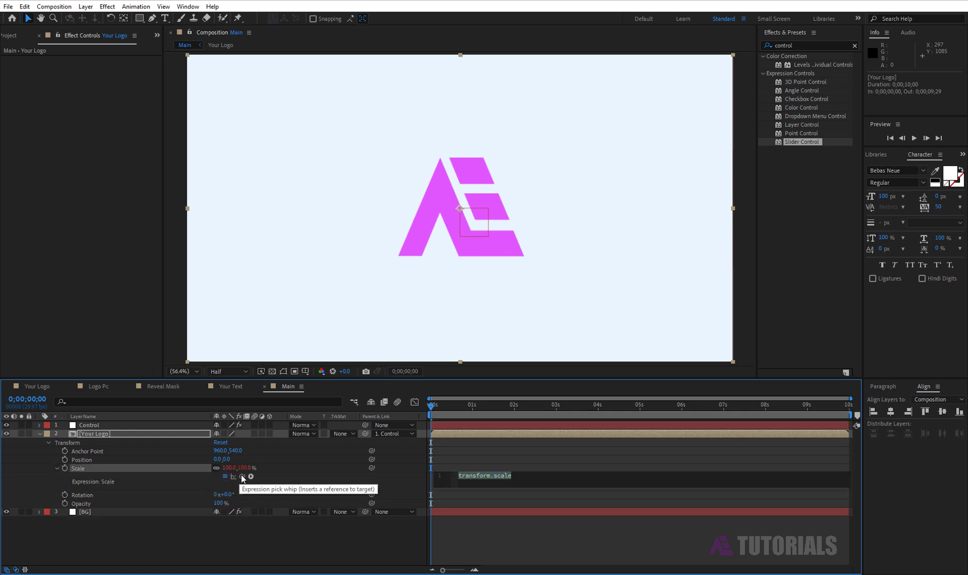
# Link the logo's Scale expression to Control's Scale slider and set that slider to 75
pyautogui.click(166, 426)
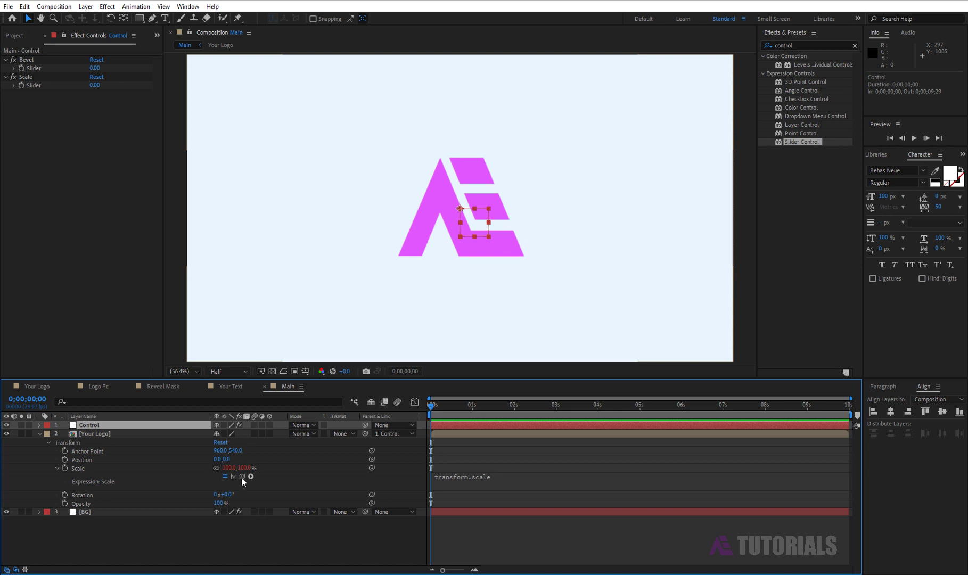
pyautogui.moveTo(242, 477); pyautogui.dragTo(33, 86)
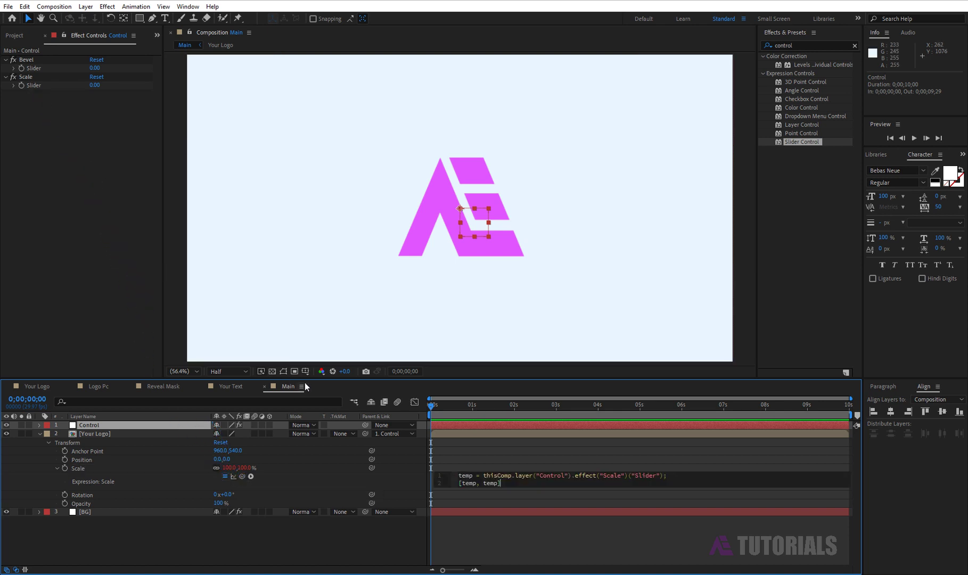
pyautogui.click(460, 452)
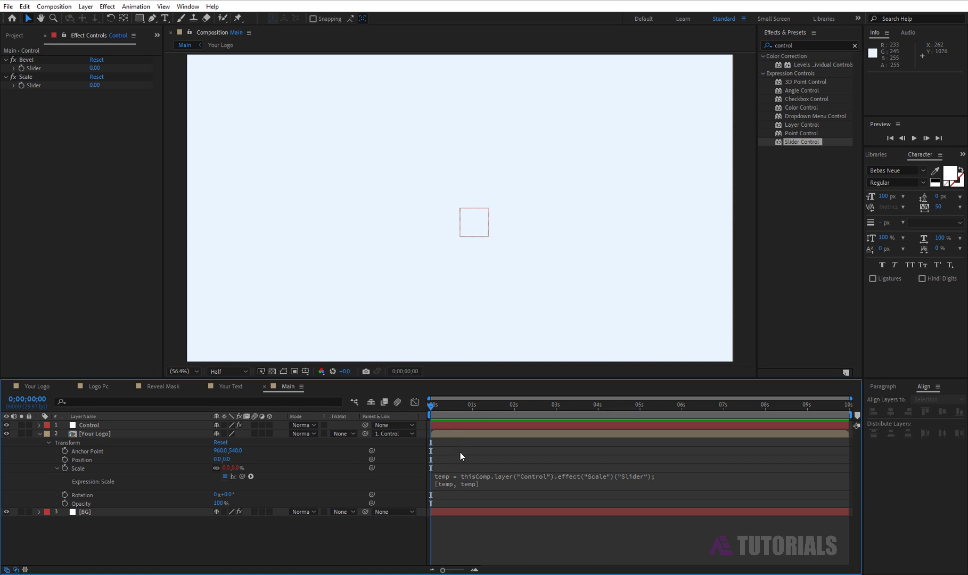
pyautogui.click(95, 86)
pyautogui.write('75')
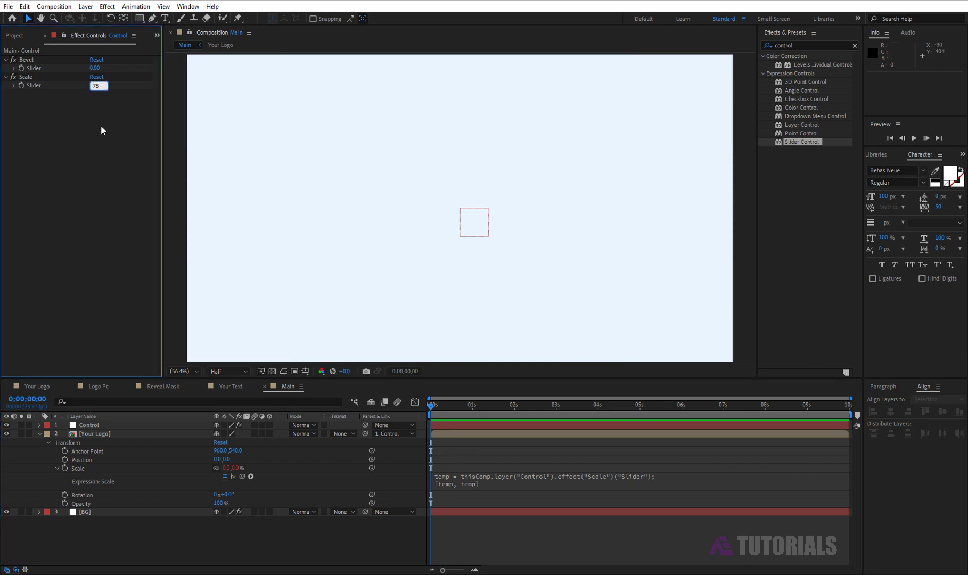
pyautogui.press('Return')
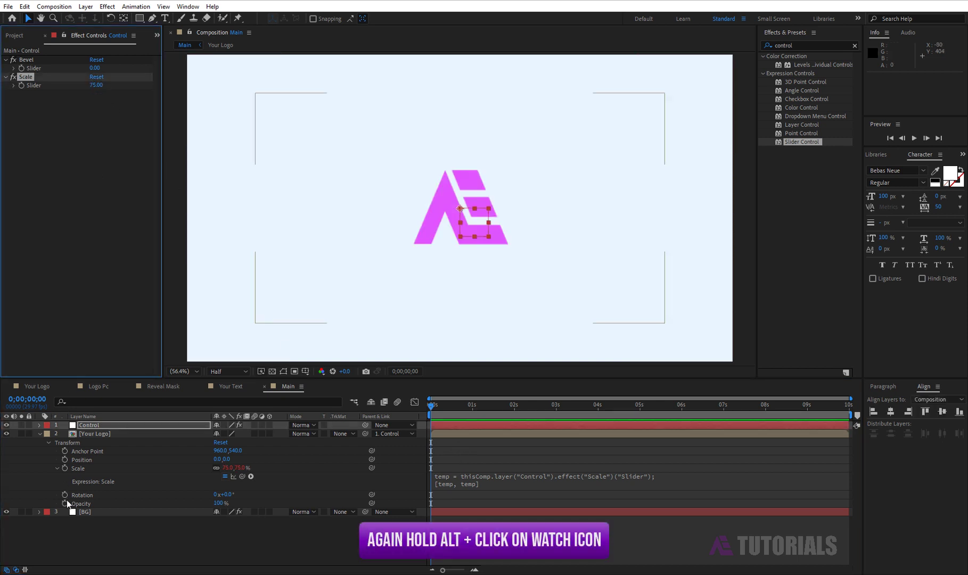
# Drive Your Logo's Opacity by an expression linked to Control's Bevel slider, set to 100
pyautogui.keyDown('alt'); pyautogui.click(64, 504); pyautogui.keyUp('alt')
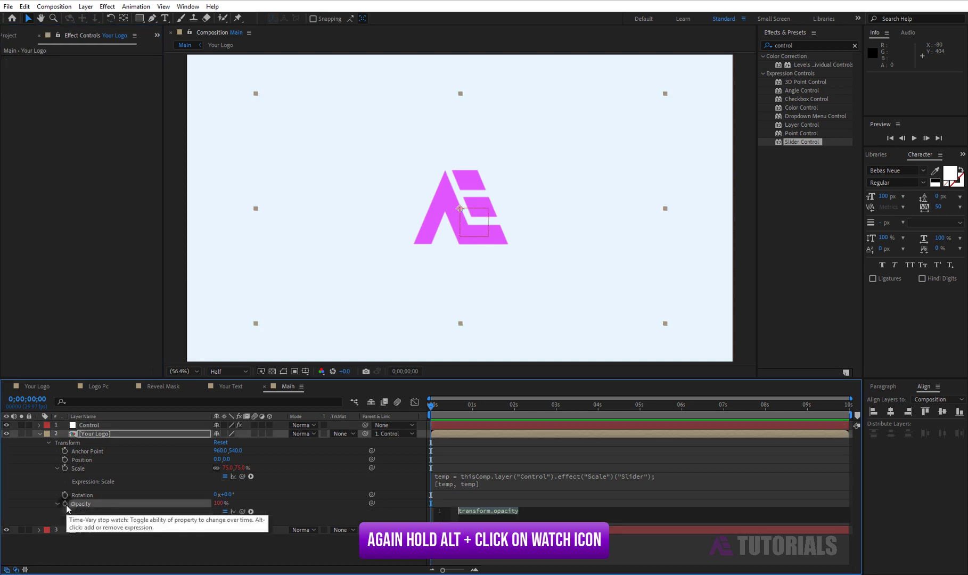
pyautogui.click(187, 425)
pyautogui.moveTo(242, 511); pyautogui.dragTo(47, 69)
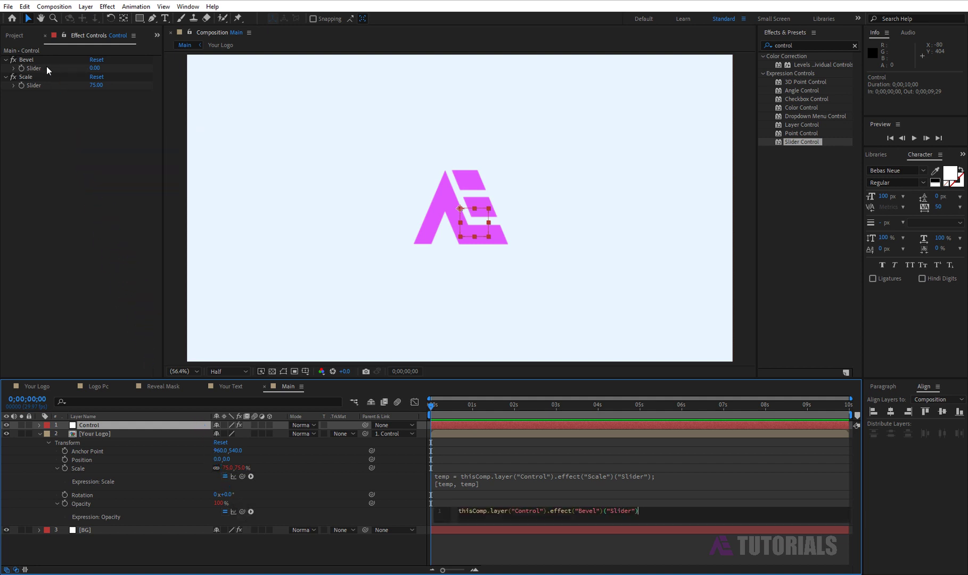
pyautogui.click(476, 459)
pyautogui.click(104, 66)
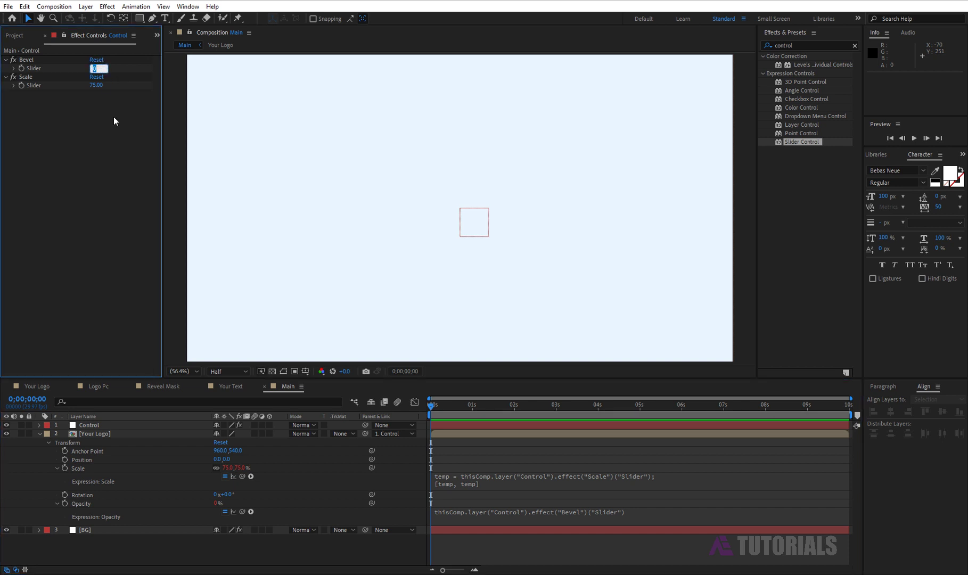
pyautogui.write('100')
pyautogui.press('Return')
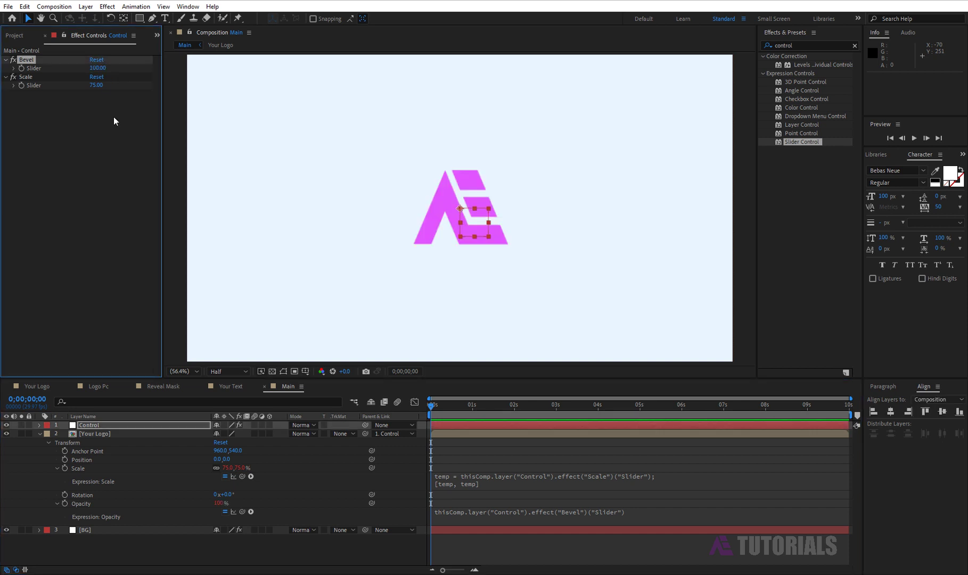
pyautogui.press("'")
pyautogui.click(39, 433)
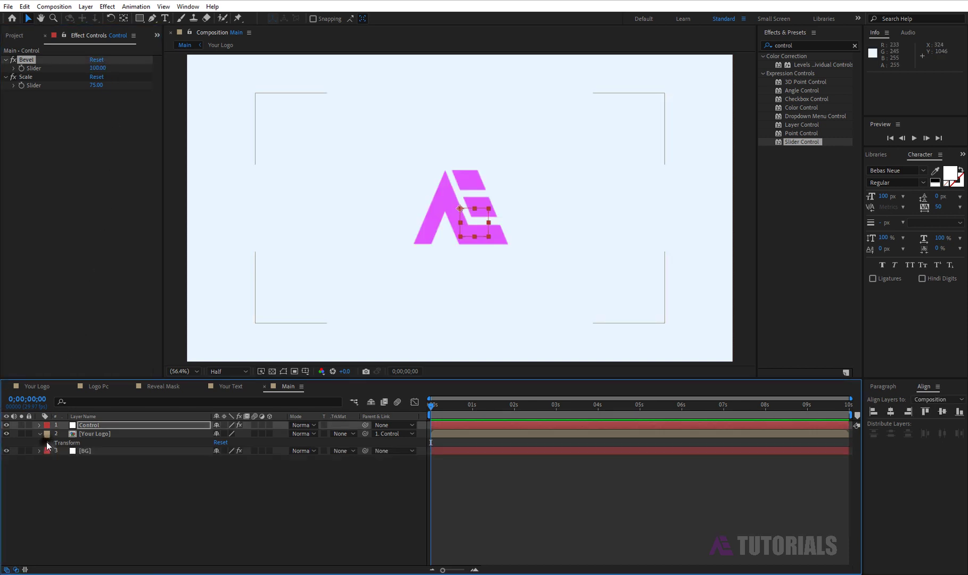
# Apply a Bevel and Emboss layer style to the Your Logo layer
pyautogui.click(102, 434)
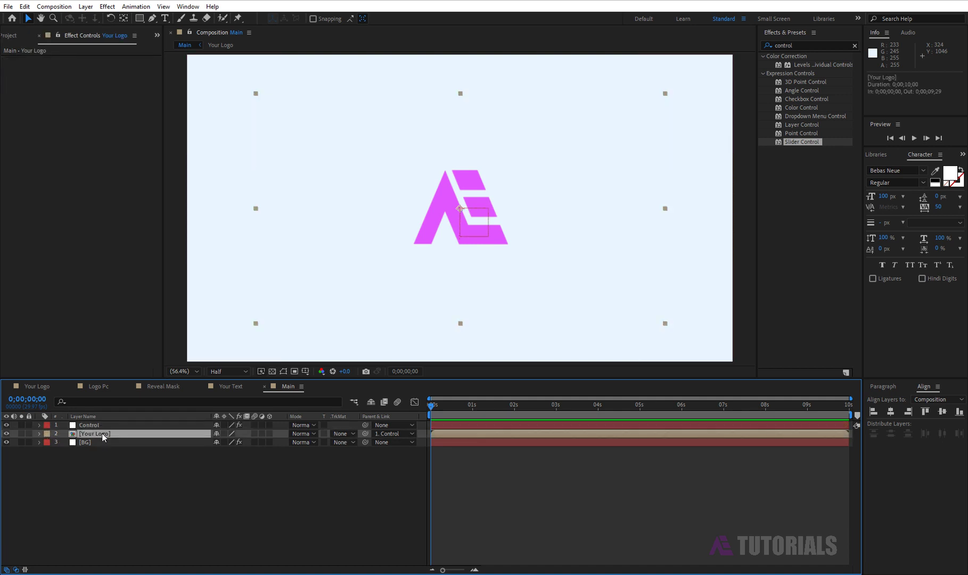
pyautogui.rightClick(101, 434)
pyautogui.moveTo(169, 281)
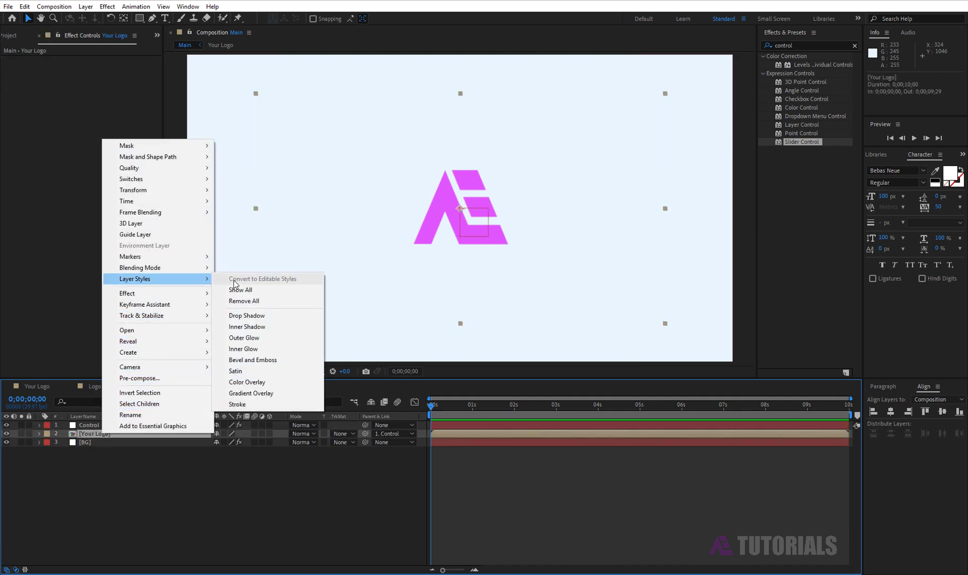
pyautogui.click(254, 362)
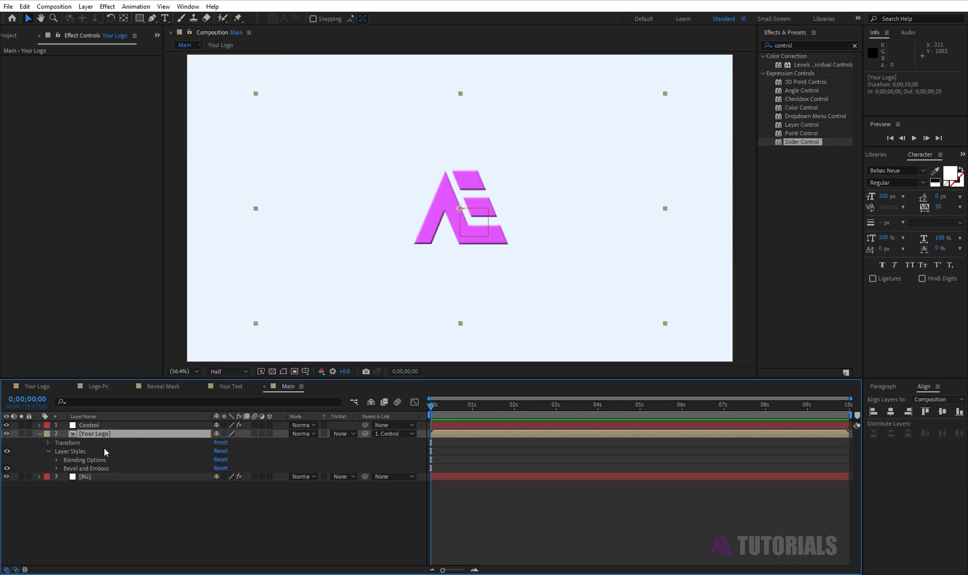
# Set the logo's Advanced Blending Fill Opacity to 0%
pyautogui.click(57, 460)
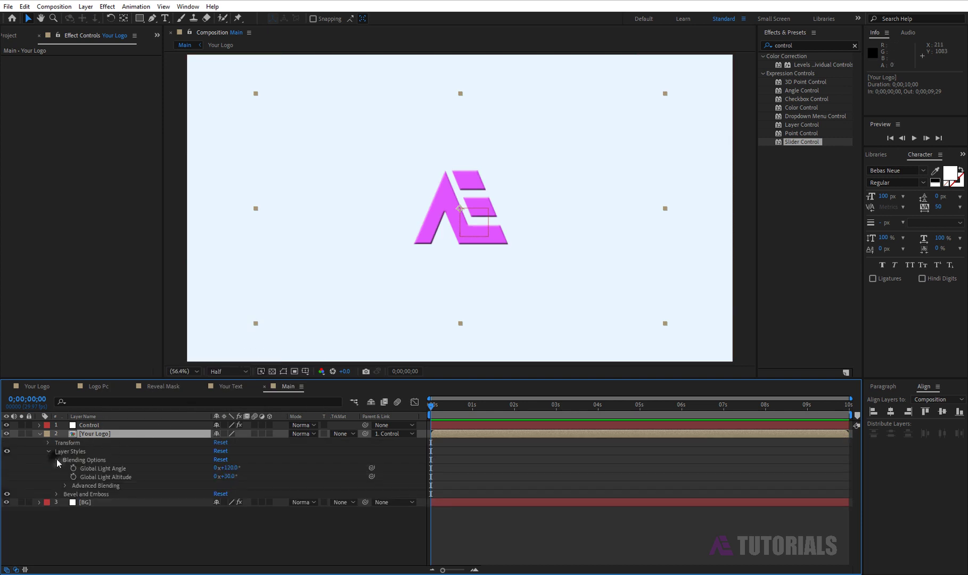
pyautogui.click(65, 486)
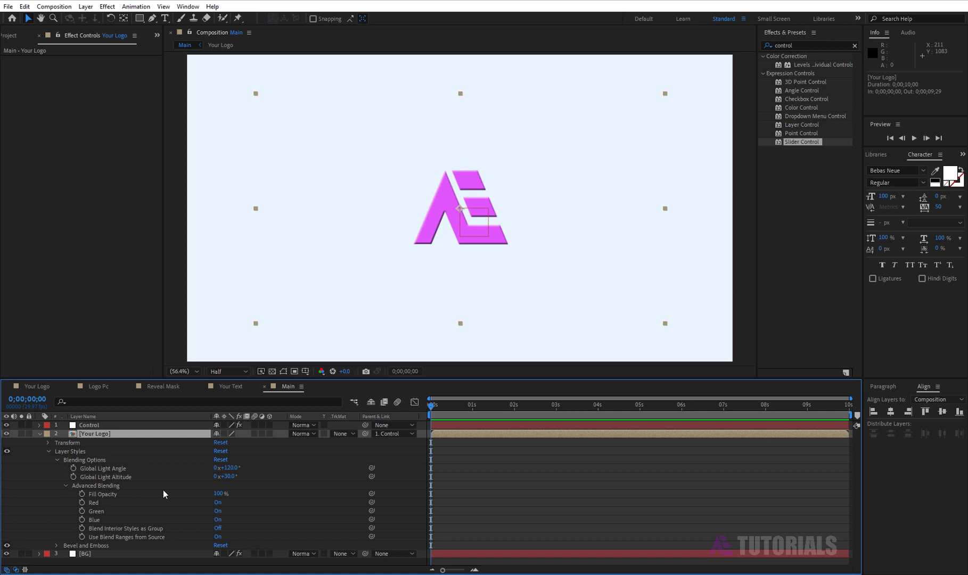
pyautogui.click(218, 493)
pyautogui.write('0')
pyautogui.press('Return')
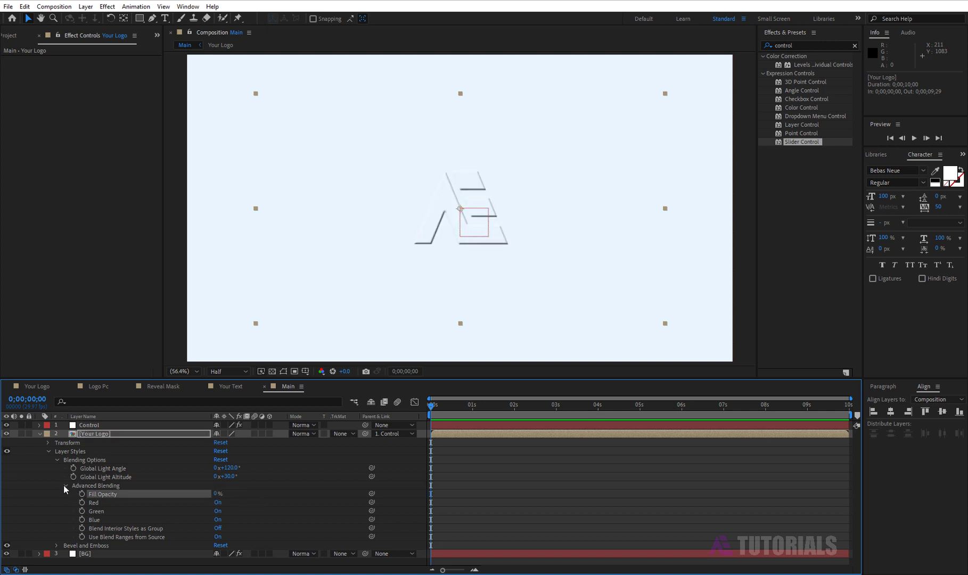
pyautogui.click(65, 486)
pyautogui.click(57, 460)
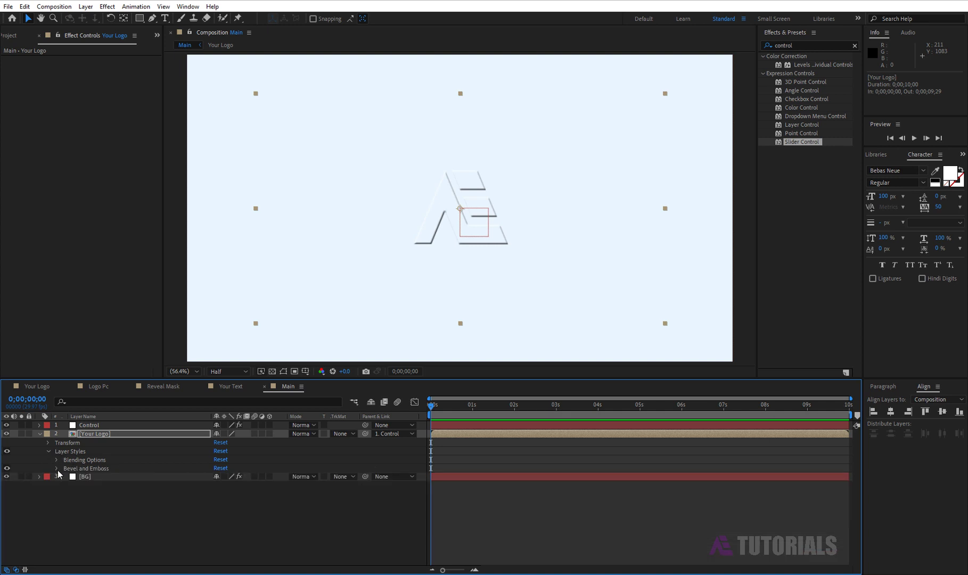
pyautogui.click(56, 468)
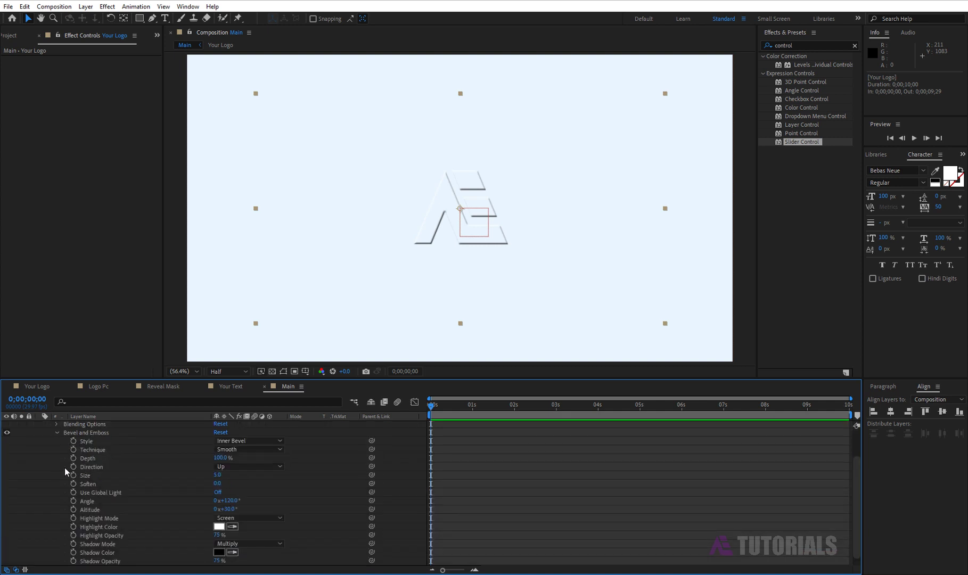
# Make the bevel an Outer Bevel with size 15 and highlight opacity 60%
pyautogui.click(264, 441)
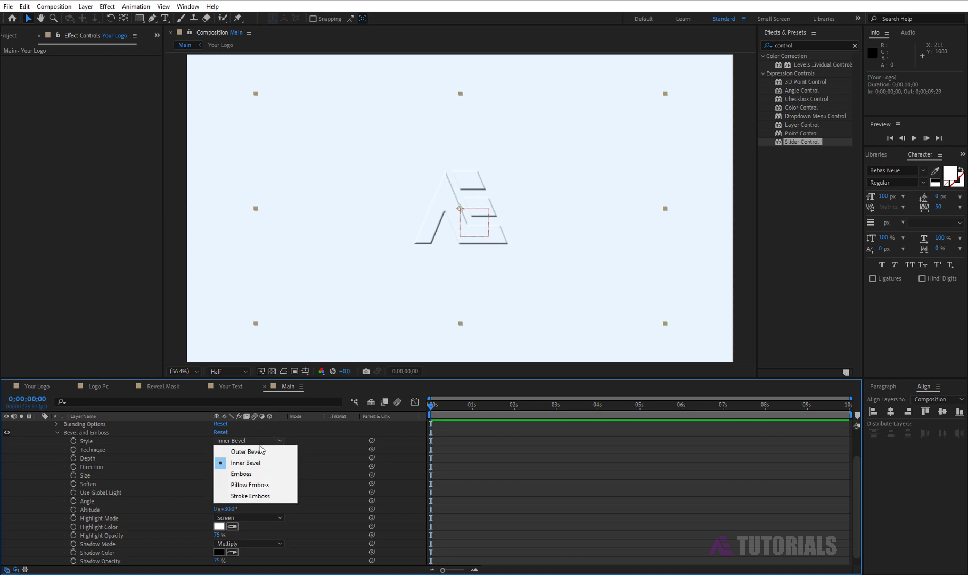
pyautogui.click(260, 451)
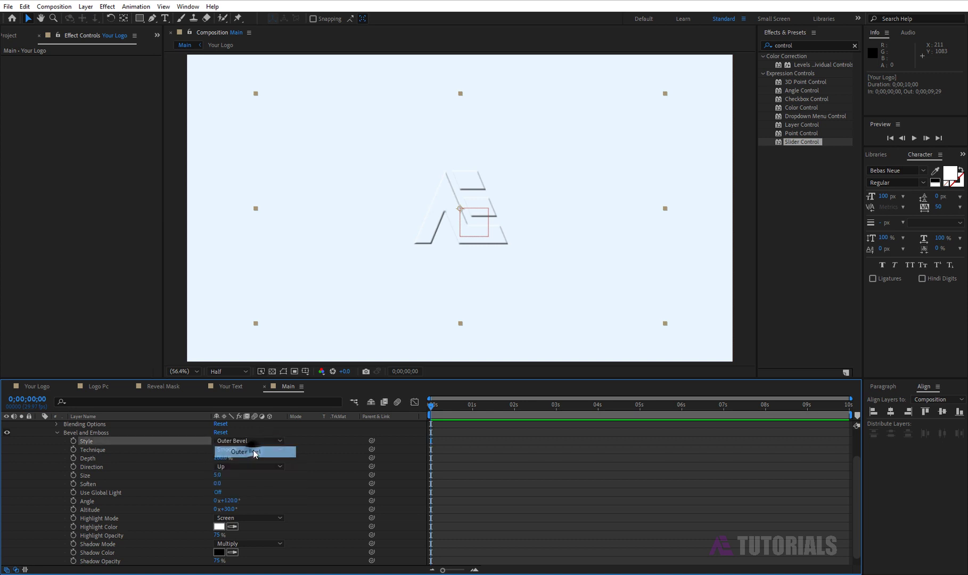
pyautogui.click(217, 476)
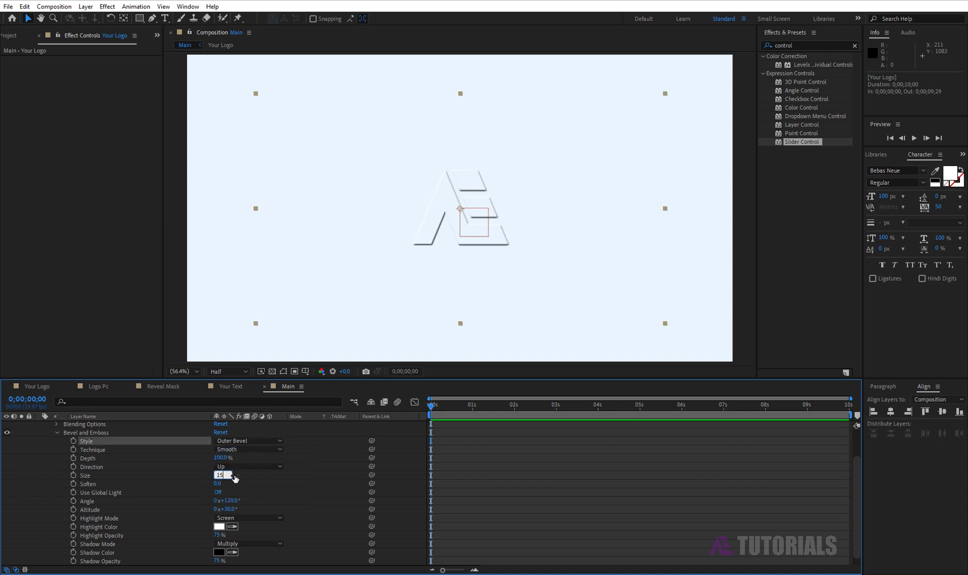
pyautogui.write('15')
pyautogui.press('Return')
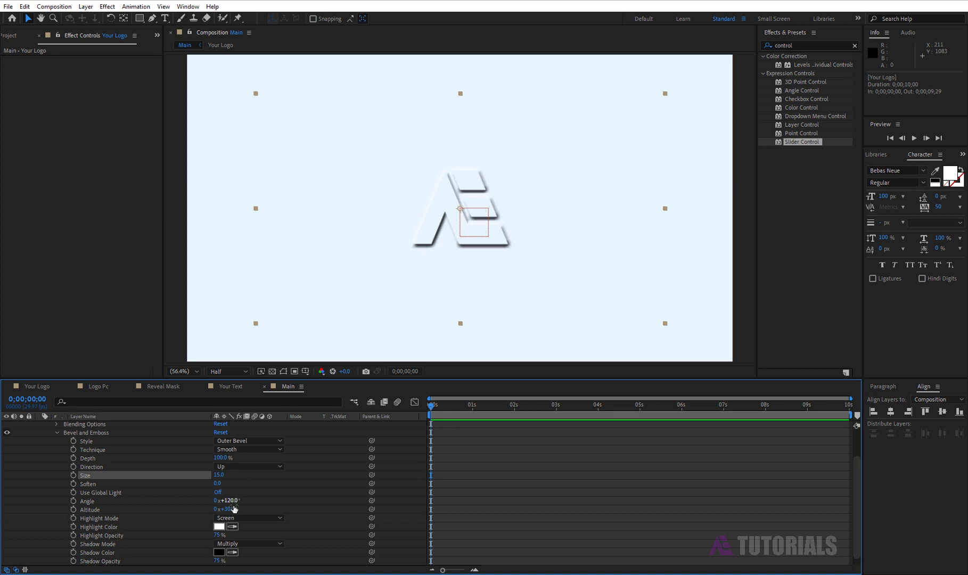
pyautogui.click(218, 535)
pyautogui.write('60')
pyautogui.press('Return')
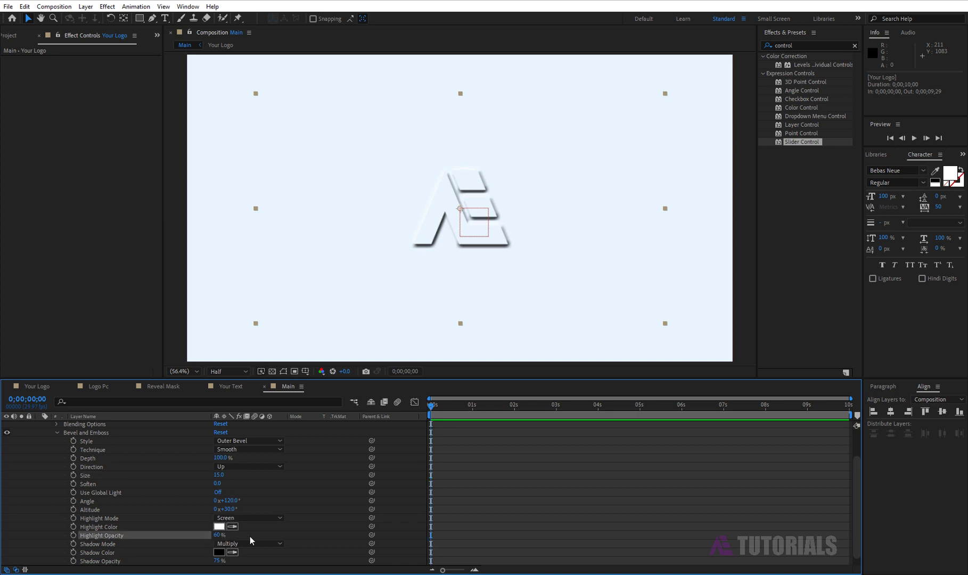
# Give the bevel a light grey E7E7E7 shadow at 100% opacity
pyautogui.click(219, 552)
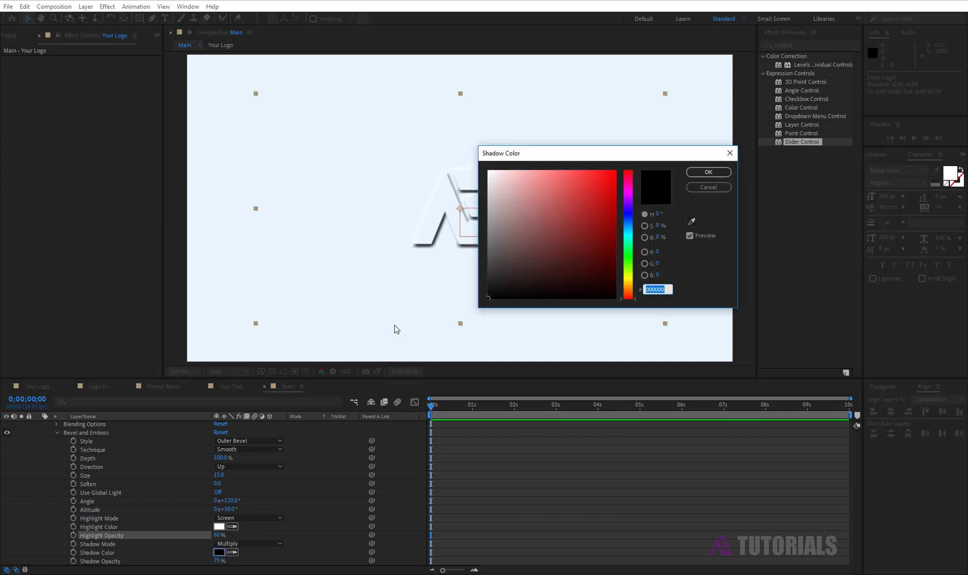
pyautogui.click(487, 181)
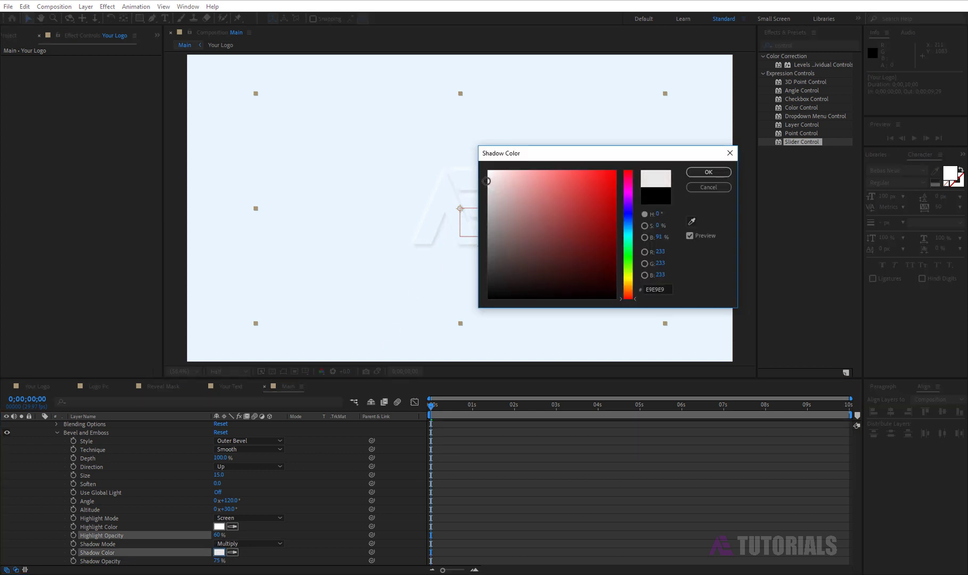
pyautogui.click(631, 227)
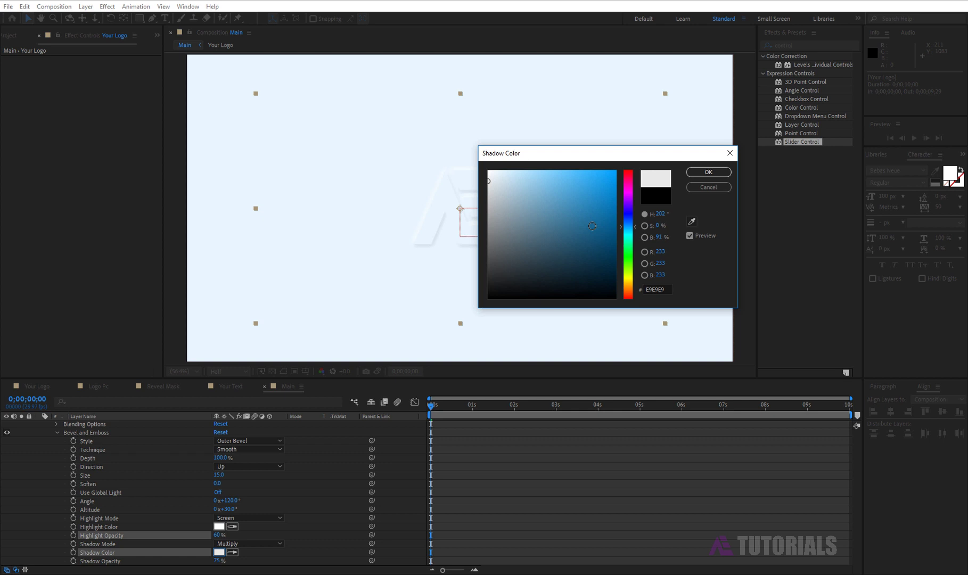
pyautogui.click(487, 182)
pyautogui.click(708, 172)
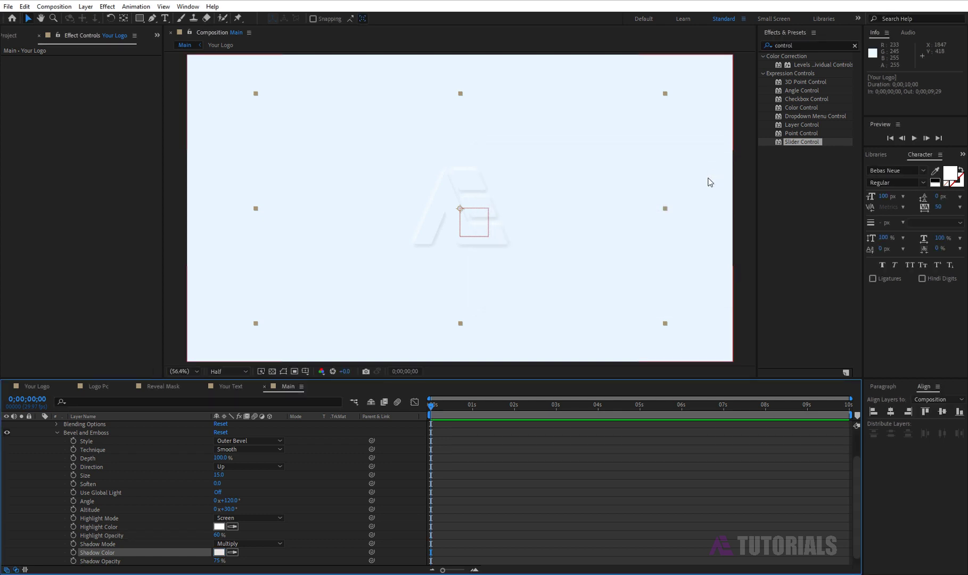
pyautogui.click(219, 560)
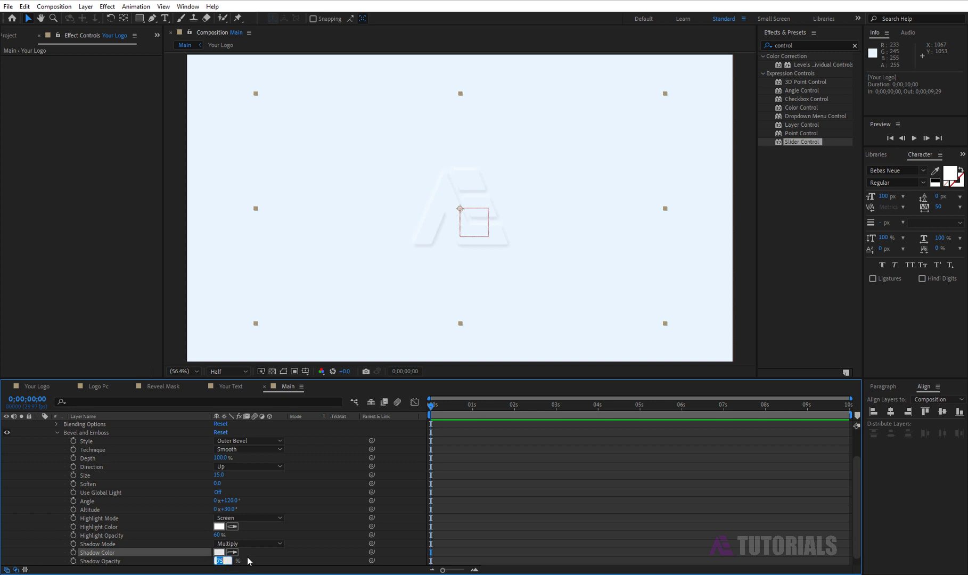
pyautogui.write('100')
pyautogui.press('Return')
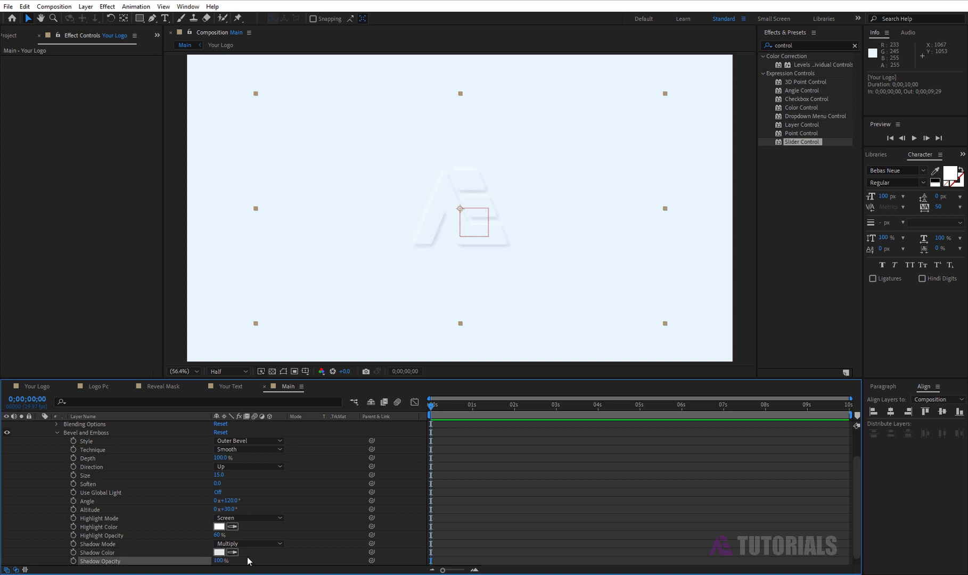
pyautogui.click(56, 432)
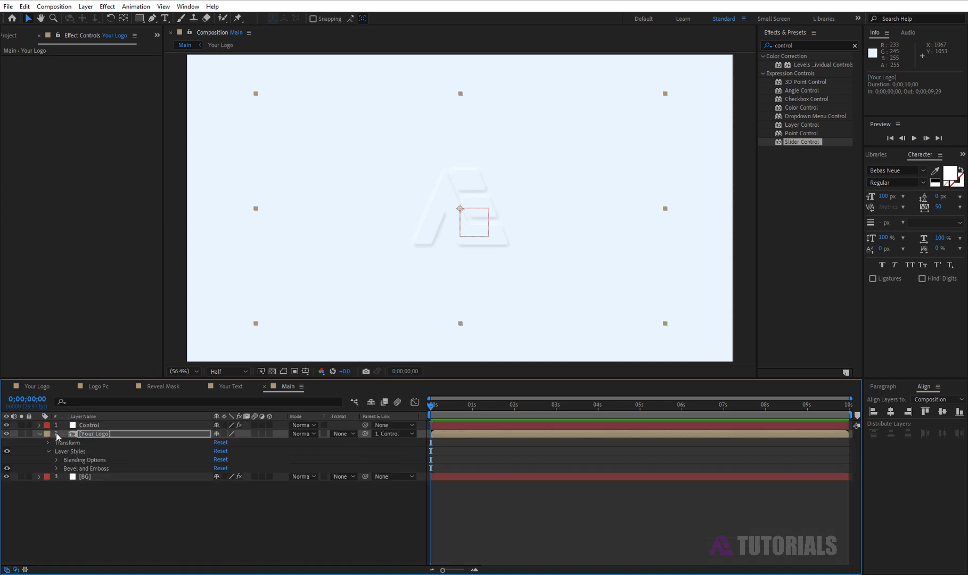
pyautogui.click(39, 434)
# Duplicate the logo layer and keyframe Control's Bevel slider from 0 to 100 by about 1.5 s
pyautogui.hotkey('ctrl', 'd')
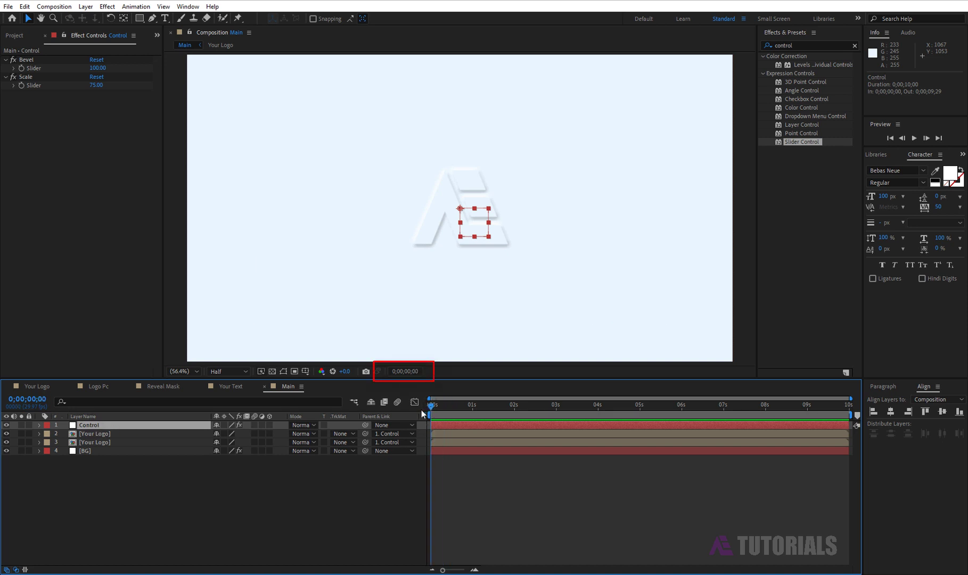
pyautogui.click(23, 71)
pyautogui.click(97, 68)
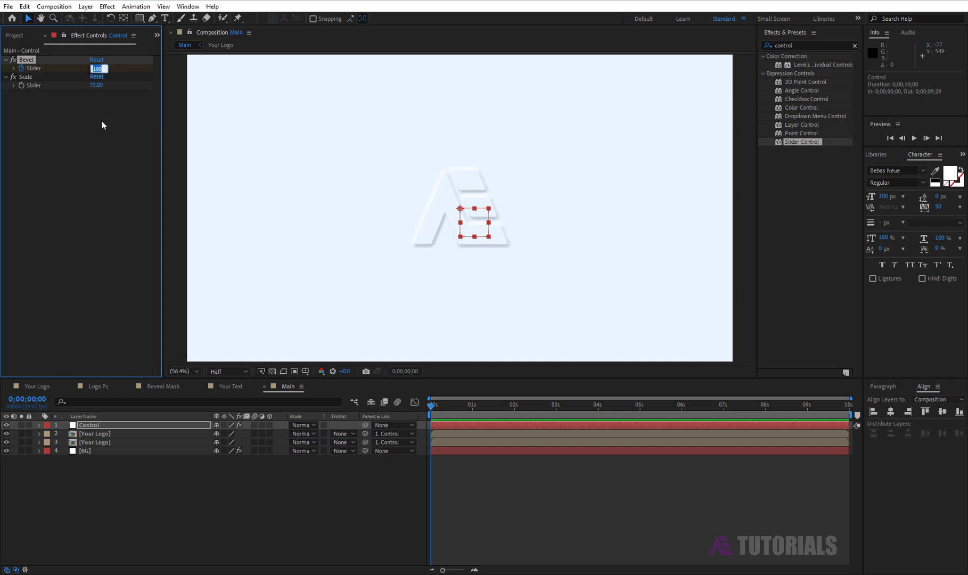
pyautogui.write('0')
pyautogui.press('Return')
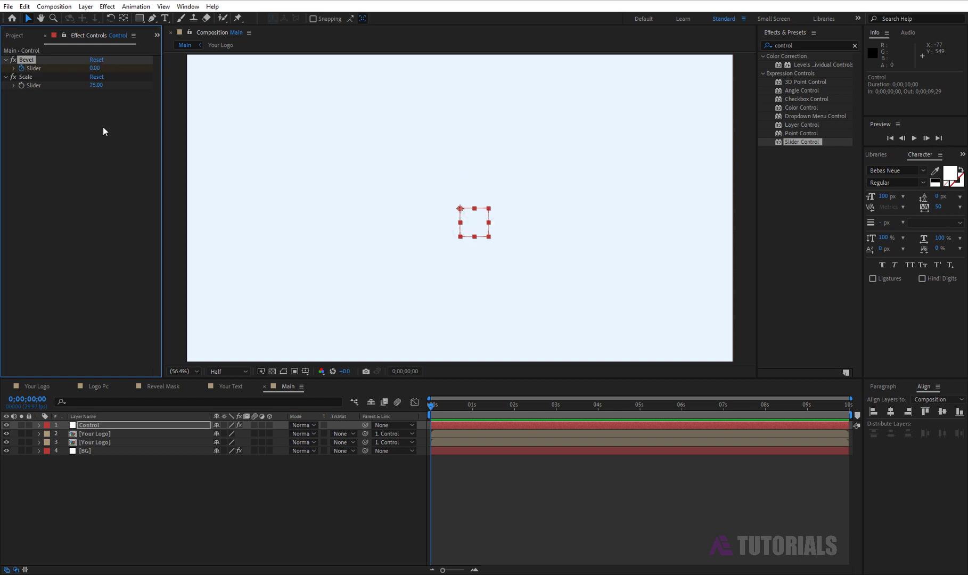
pyautogui.moveTo(433, 408); pyautogui.dragTo(494, 410)
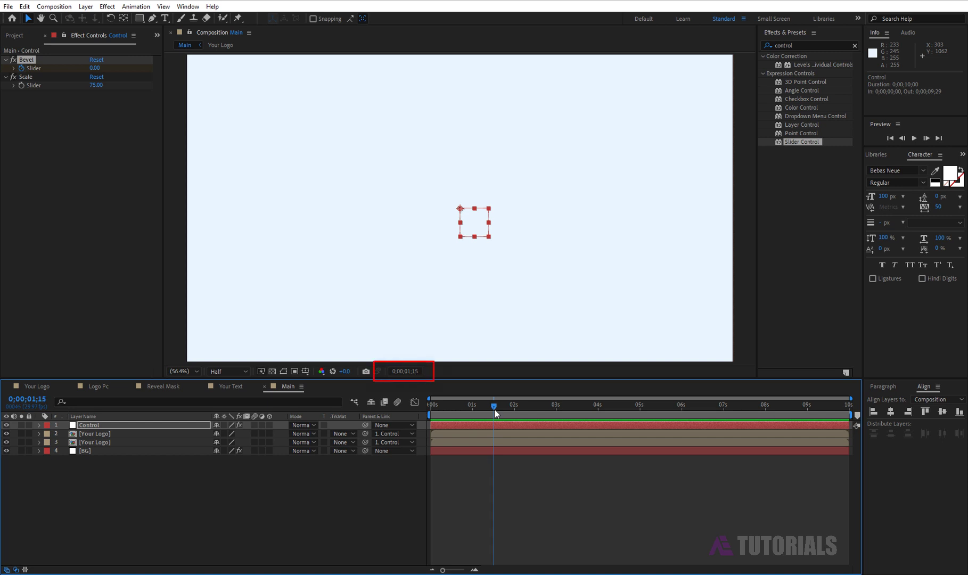
pyautogui.click(94, 68)
pyautogui.write('100')
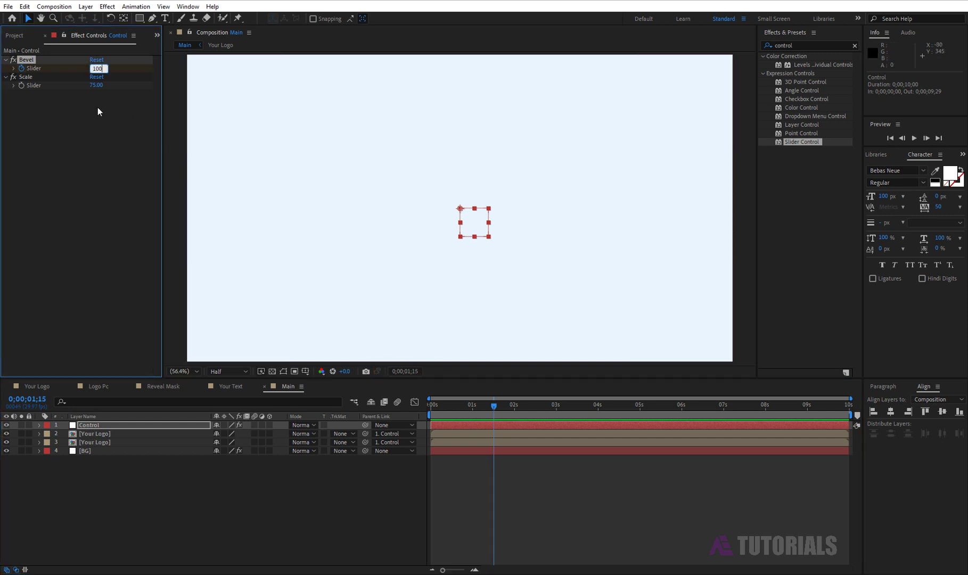
pyautogui.press('Return')
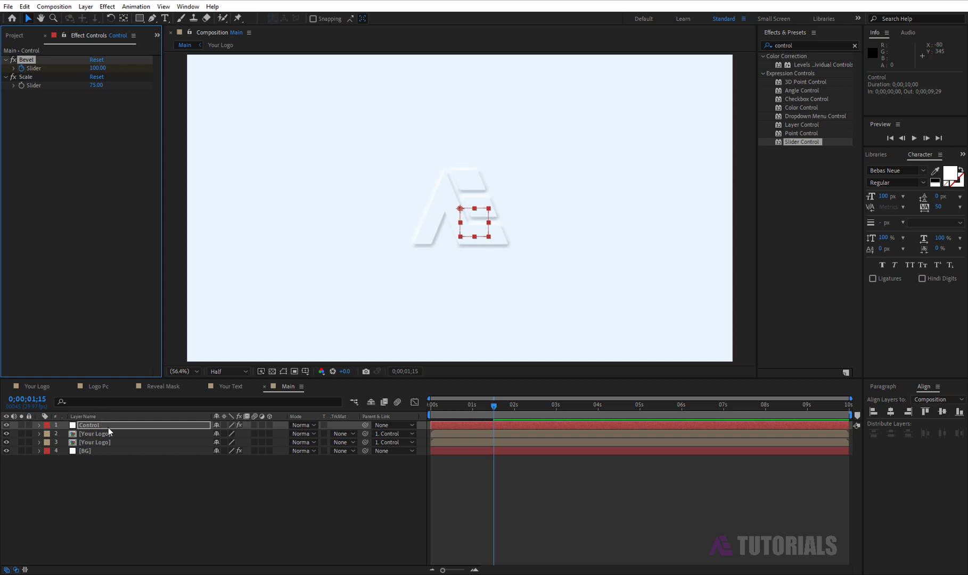
# Keyframe Control's Position so the logo rises from Y 540 at 3;15 to Y 500 at 4;00
pyautogui.click(108, 427)
pyautogui.press('p')
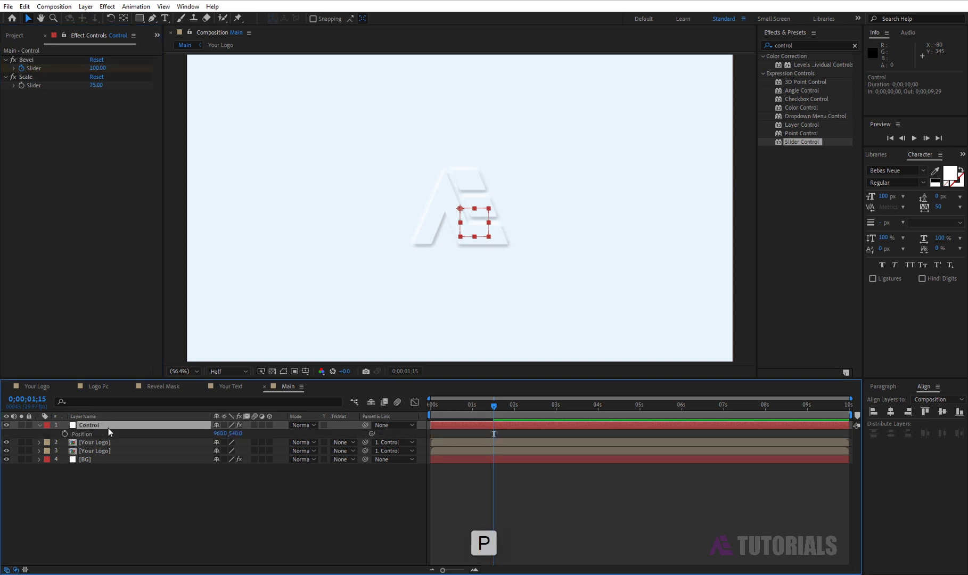
pyautogui.moveTo(496, 408); pyautogui.dragTo(578, 419)
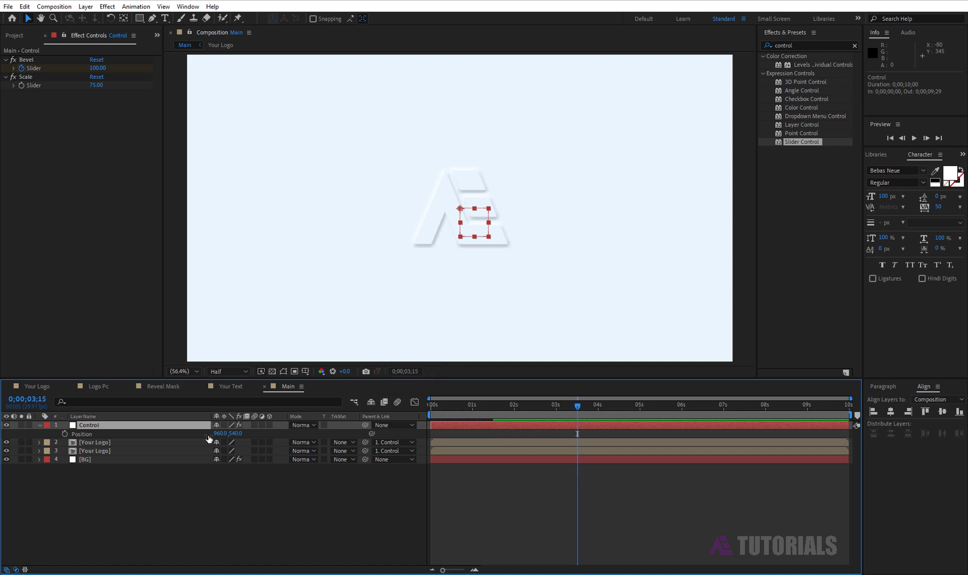
pyautogui.click(65, 434)
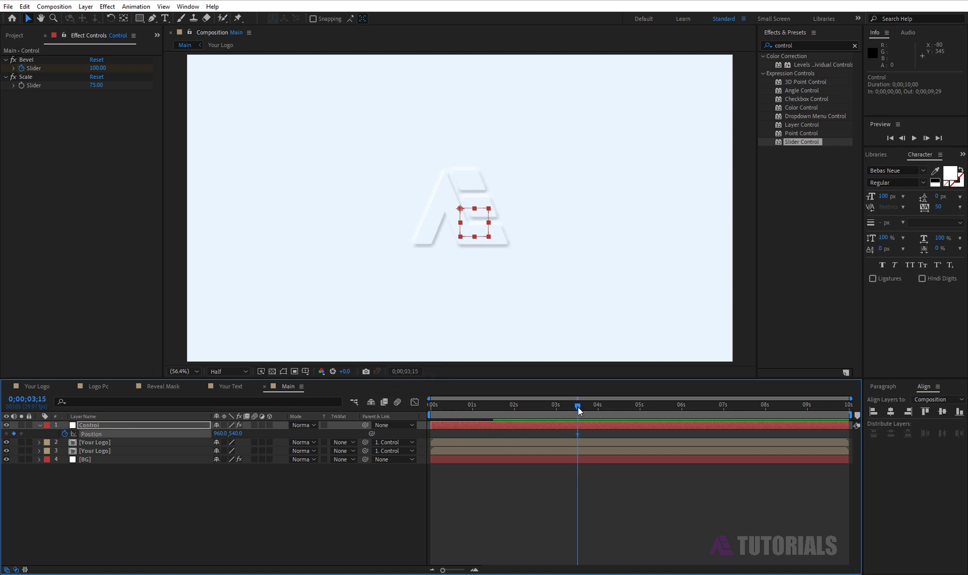
pyautogui.moveTo(578, 406); pyautogui.dragTo(599, 414)
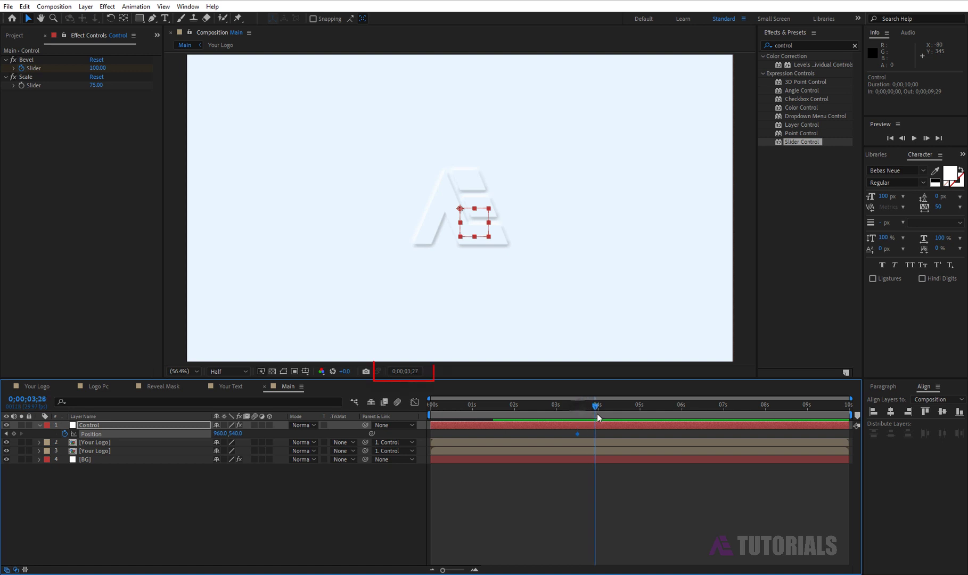
pyautogui.click(236, 434)
pyautogui.write('5')
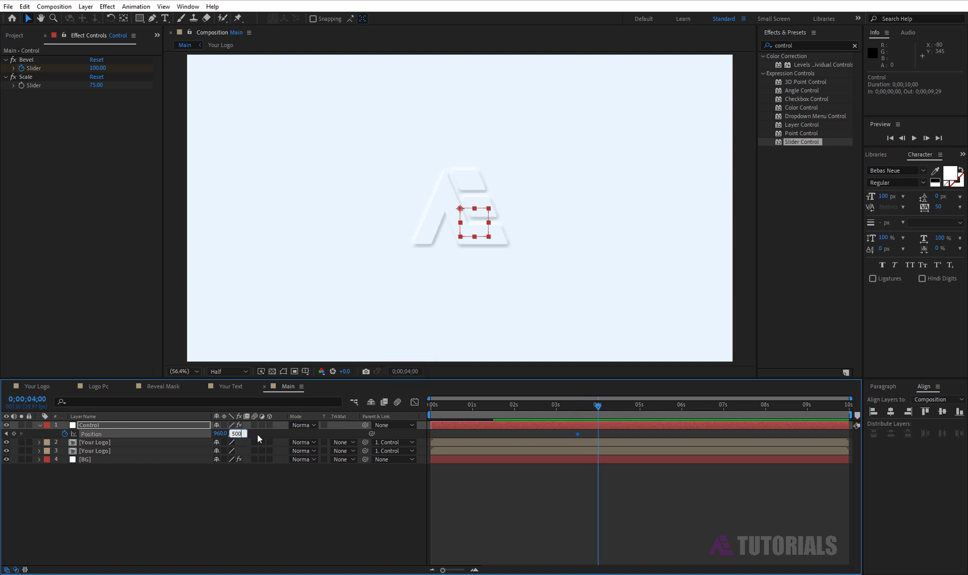
pyautogui.press('Return')
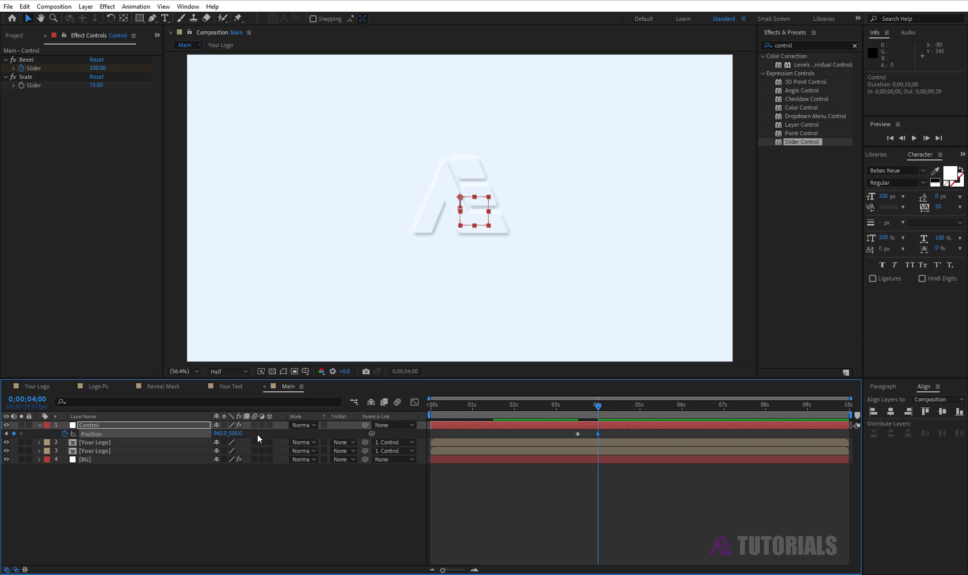
# Apply Easy Ease to all of Control's Bevel slider and Position keyframes
pyautogui.click(163, 426)
pyautogui.press('u')
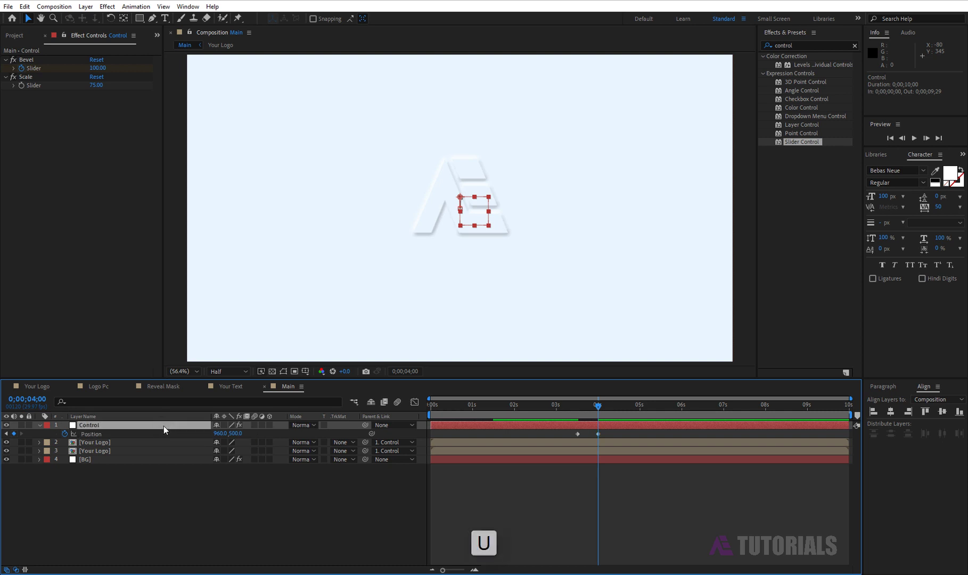
pyautogui.press('u')
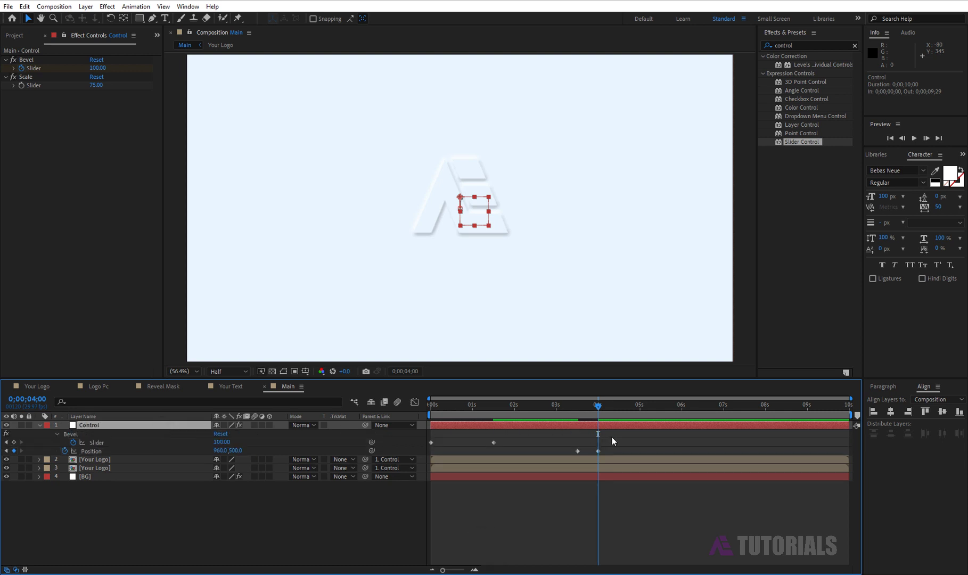
pyautogui.moveTo(614, 434); pyautogui.dragTo(429, 454)
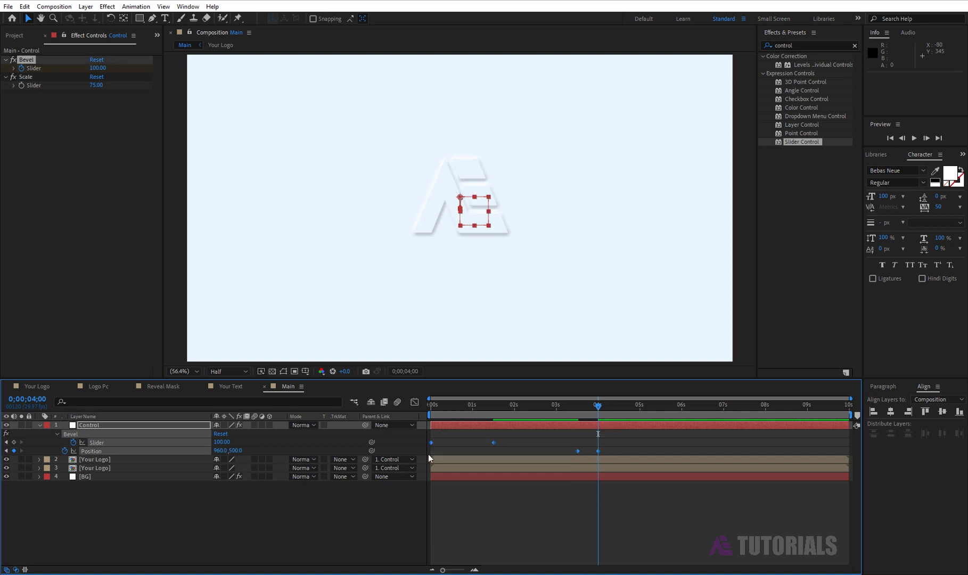
pyautogui.press('F9')
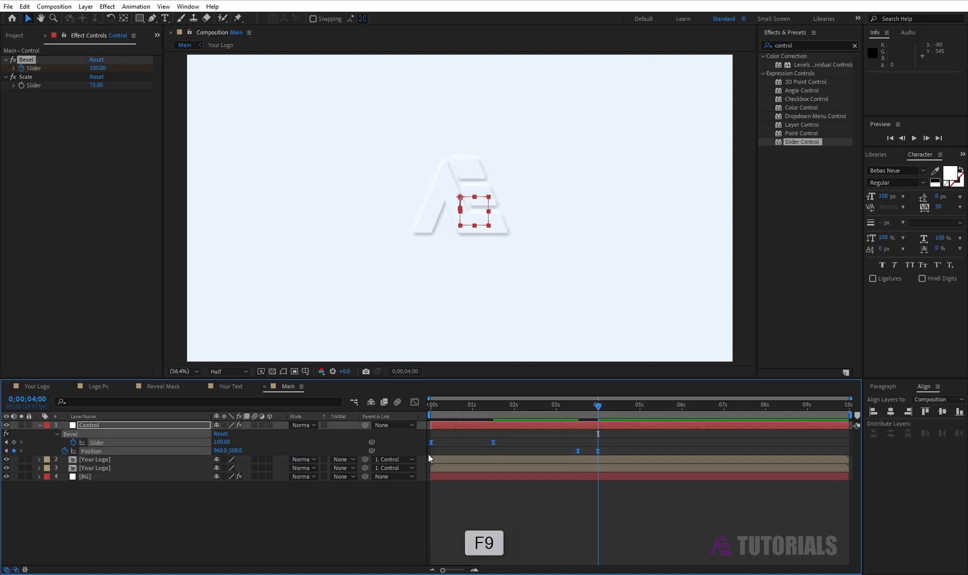
pyautogui.click(41, 426)
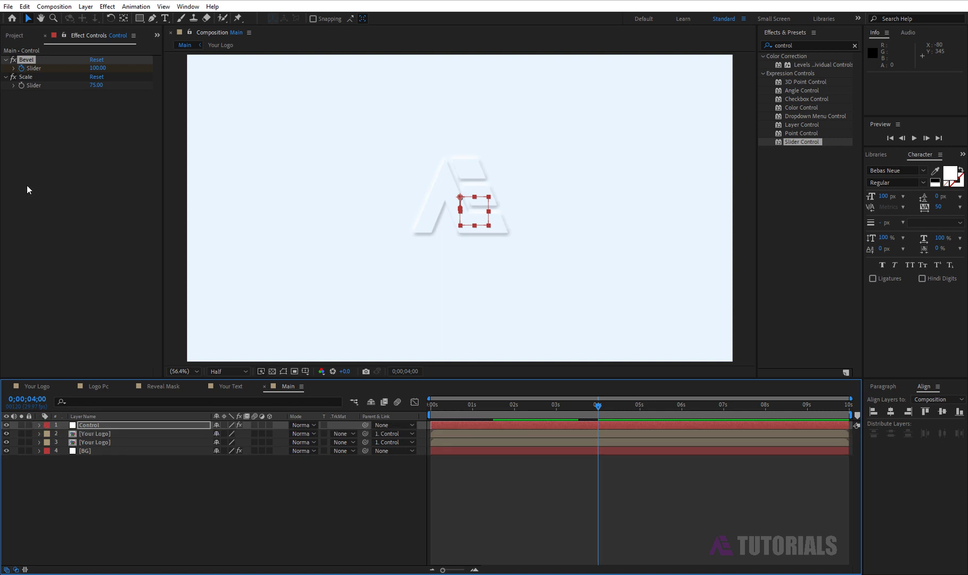
# Add the Logo Pc and Reveal Mask comps to the Main timeline above Control
pyautogui.click(15, 35)
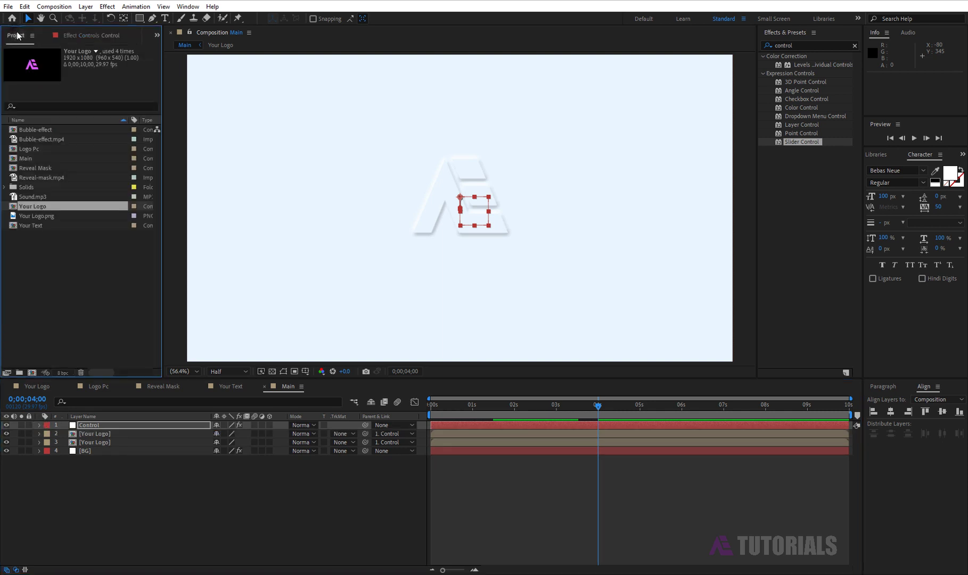
pyautogui.click(31, 151)
pyautogui.moveTo(33, 149); pyautogui.dragTo(100, 428)
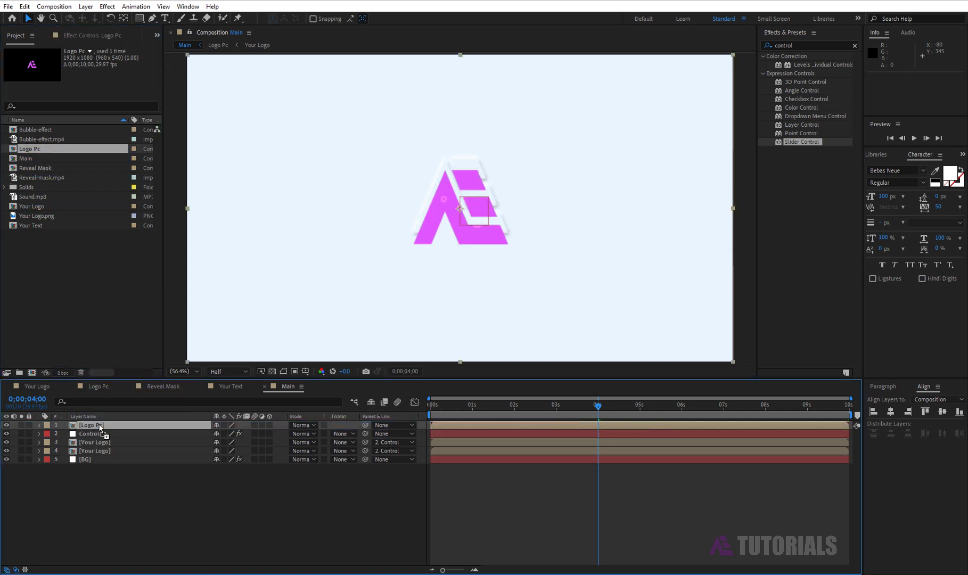
pyautogui.moveTo(602, 413); pyautogui.dragTo(473, 426)
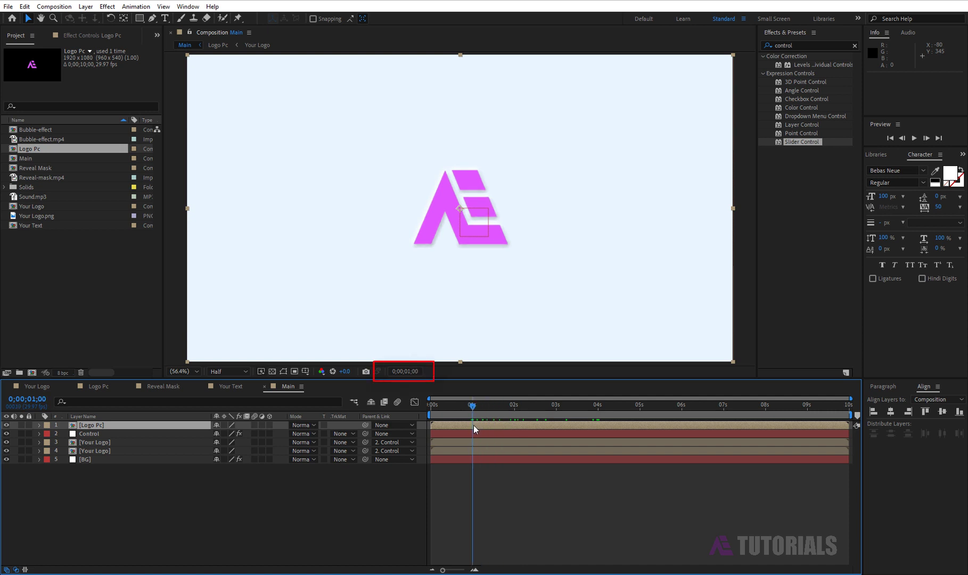
pyautogui.click(44, 168)
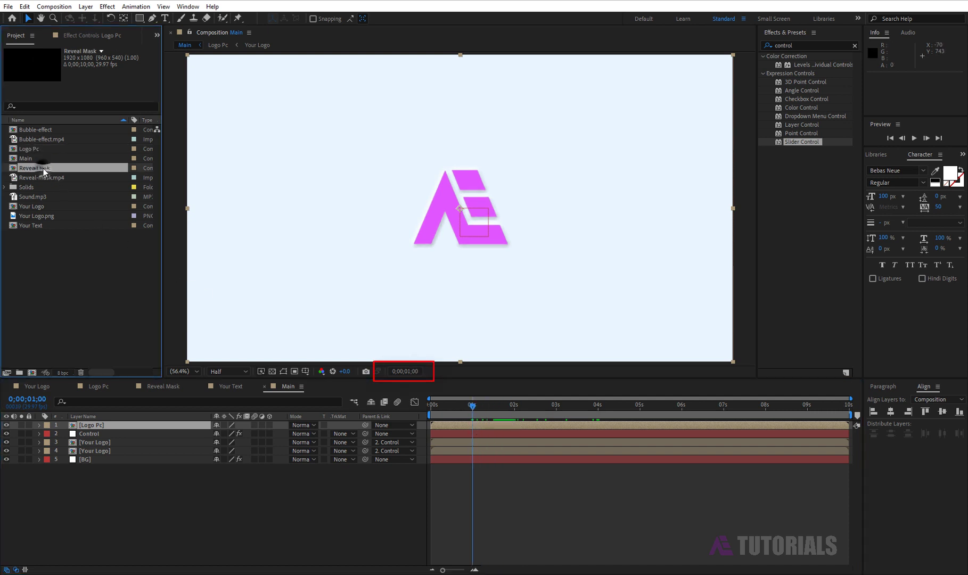
pyautogui.moveTo(45, 171); pyautogui.dragTo(99, 426)
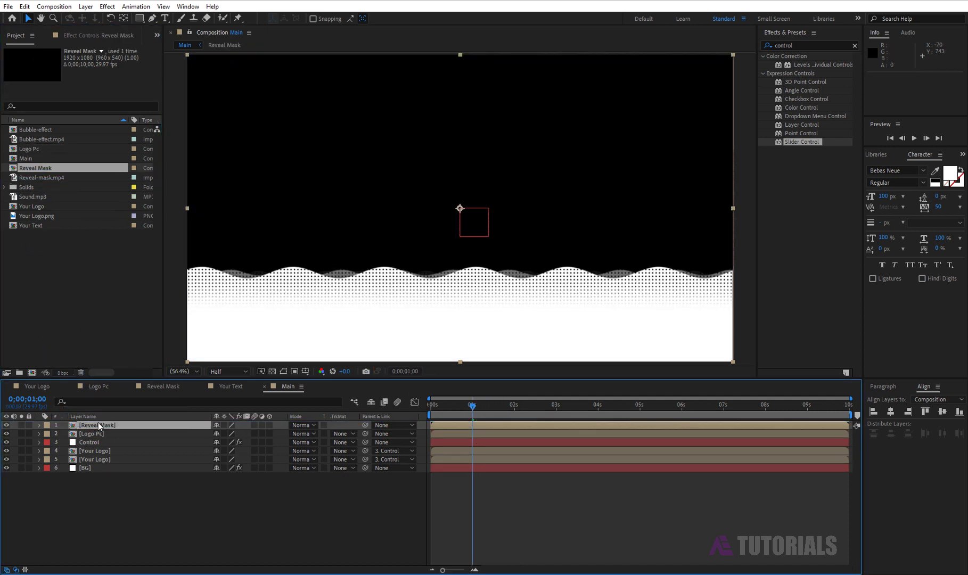
# Parent Logo Pc and Reveal Mask to Control and set Logo Pc's track matte to Luma Matte
pyautogui.click(401, 434)
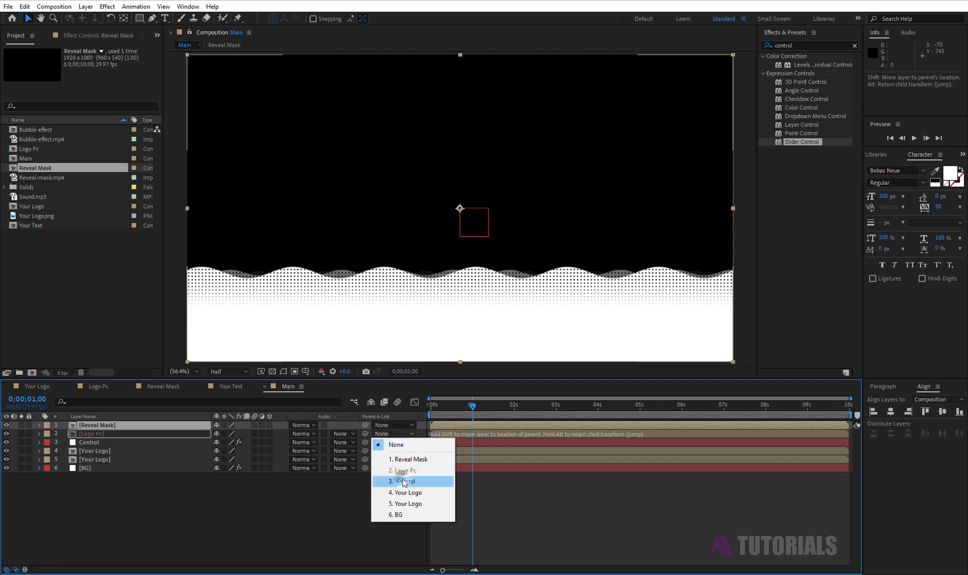
pyautogui.click(403, 481)
pyautogui.click(402, 425)
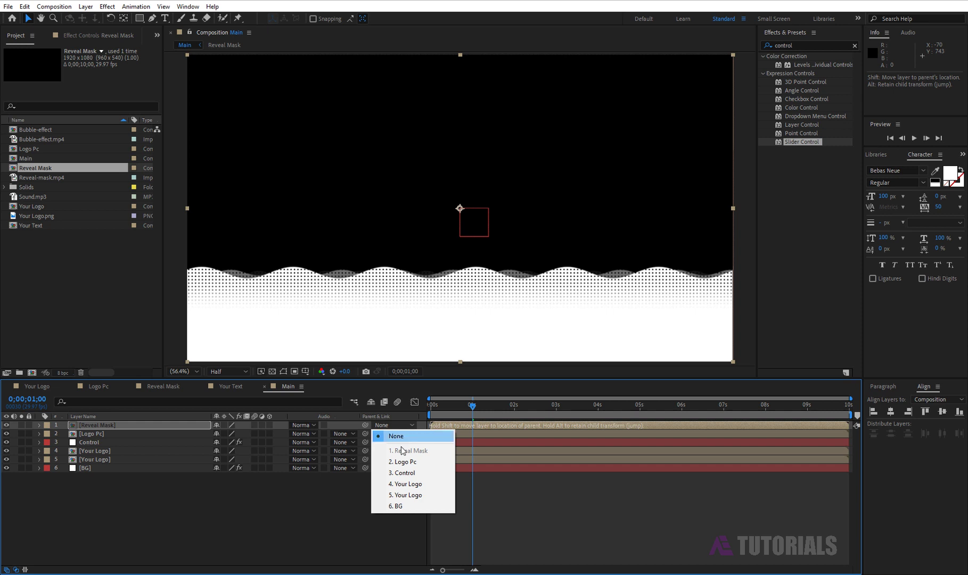
pyautogui.click(403, 473)
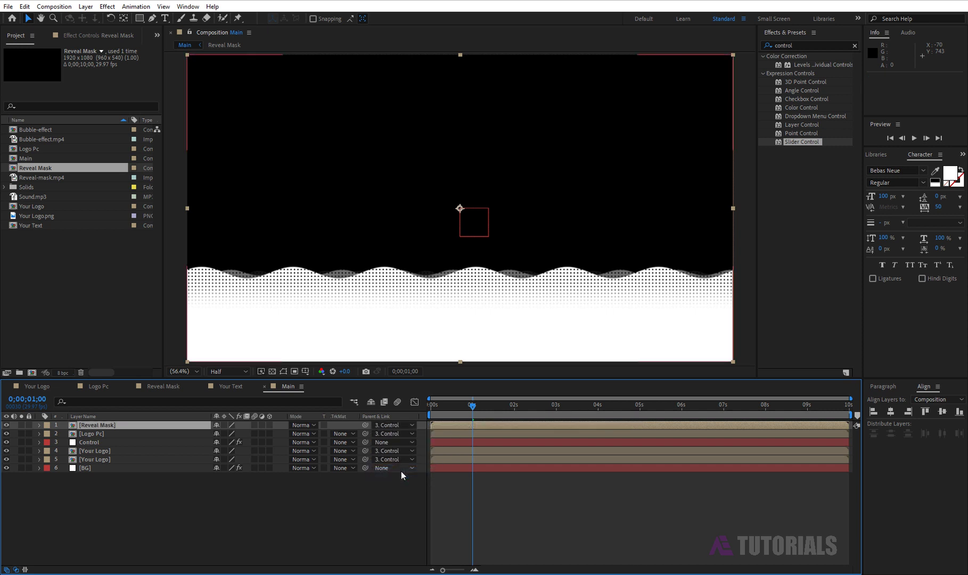
pyautogui.click(341, 433)
pyautogui.click(362, 481)
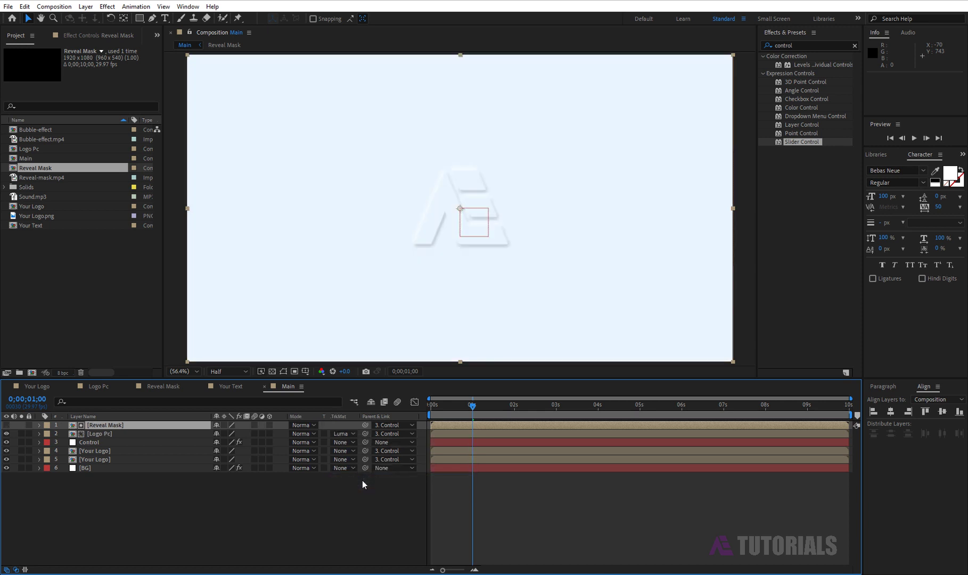
pyautogui.moveTo(469, 409); pyautogui.dragTo(600, 407)
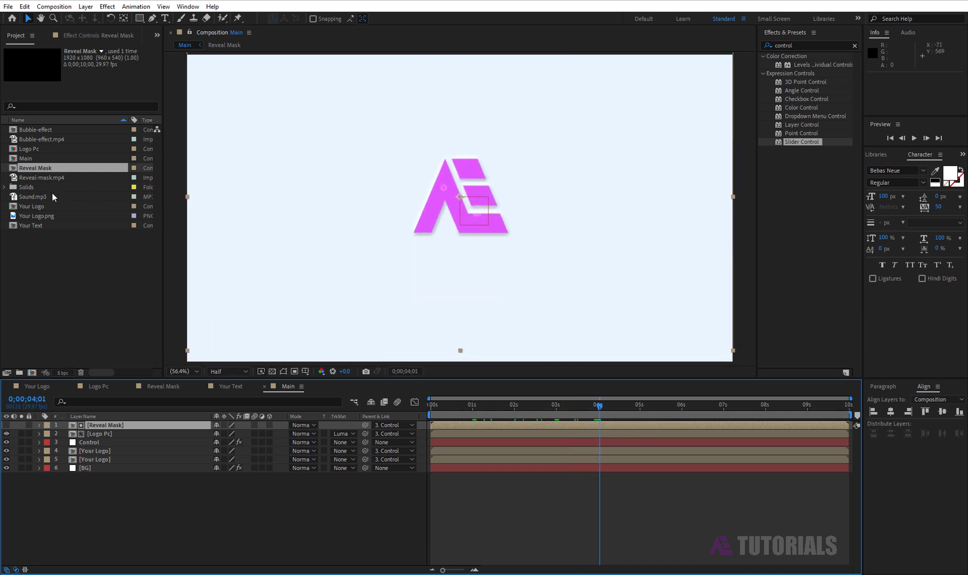
# Add the Your Text comp to Main and apply a Fill effect to it
pyautogui.click(45, 226)
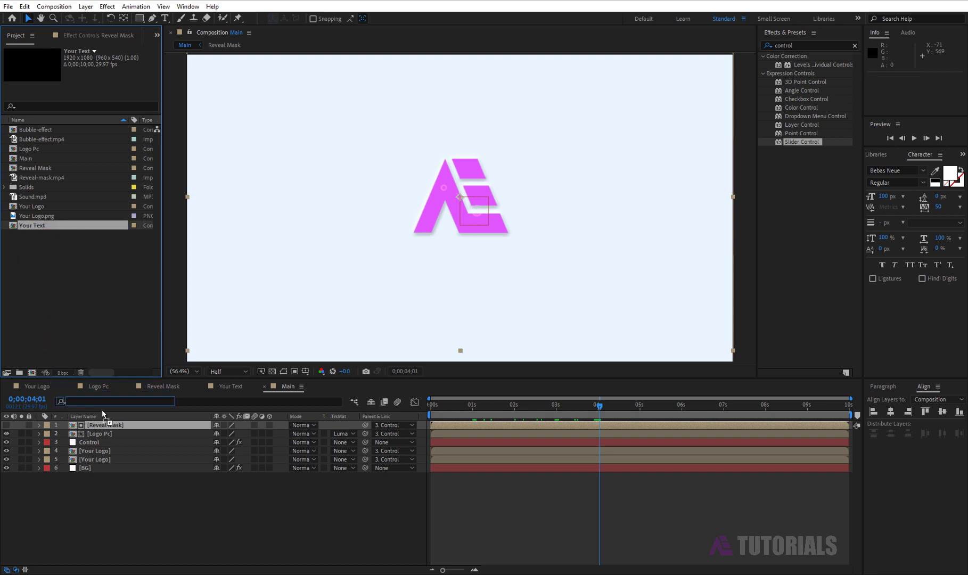
pyautogui.moveTo(53, 229); pyautogui.dragTo(109, 425)
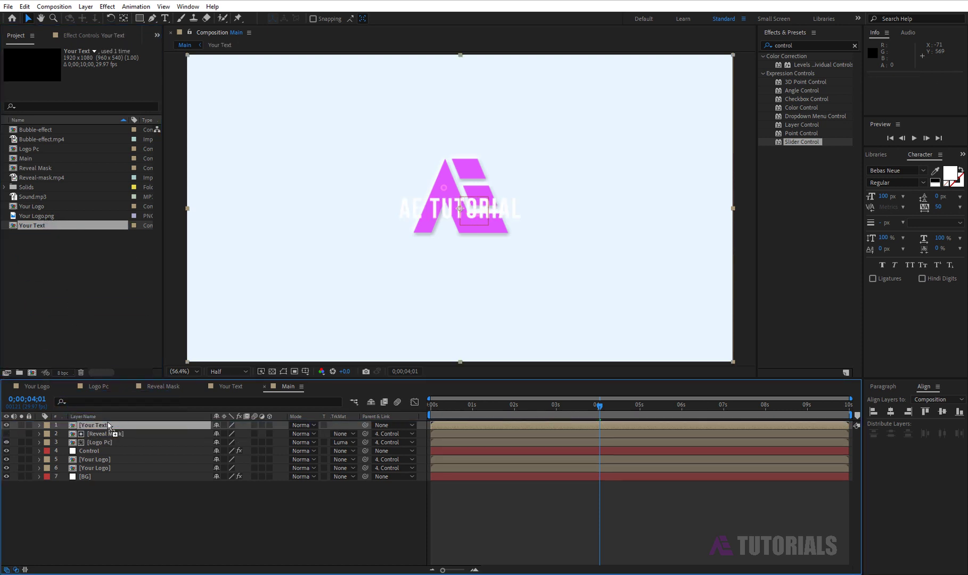
pyautogui.click(801, 48)
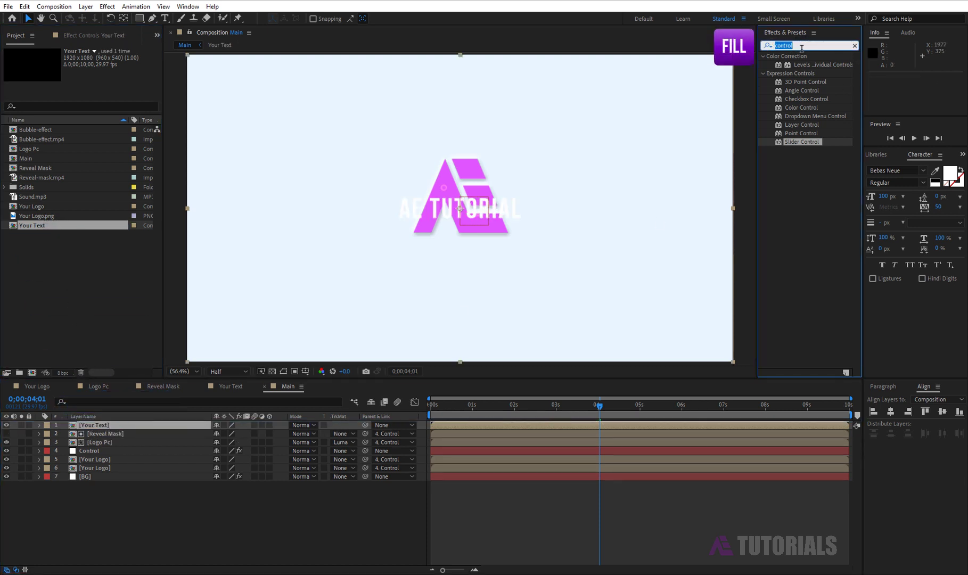
pyautogui.write('fil')
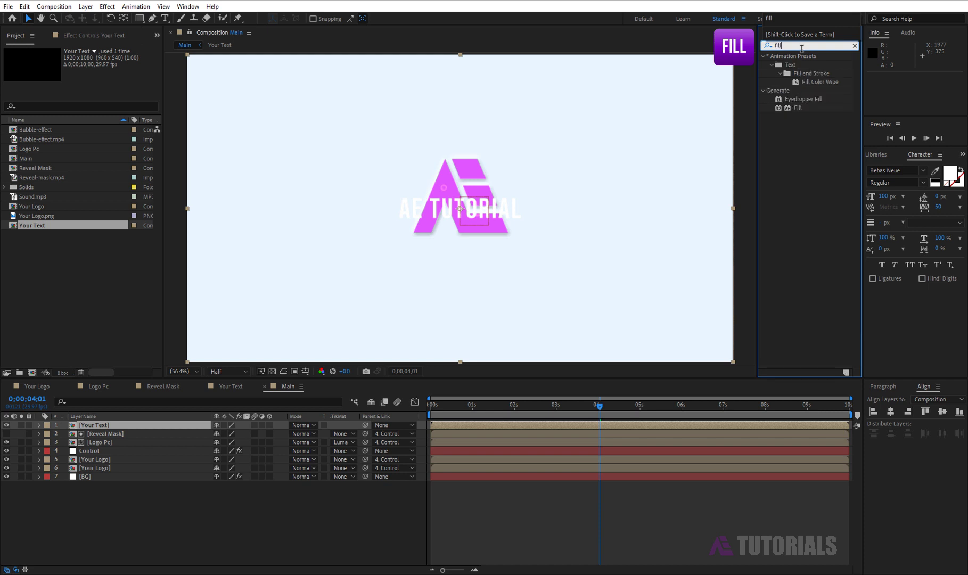
pyautogui.write('l')
pyautogui.moveTo(797, 108); pyautogui.dragTo(138, 431)
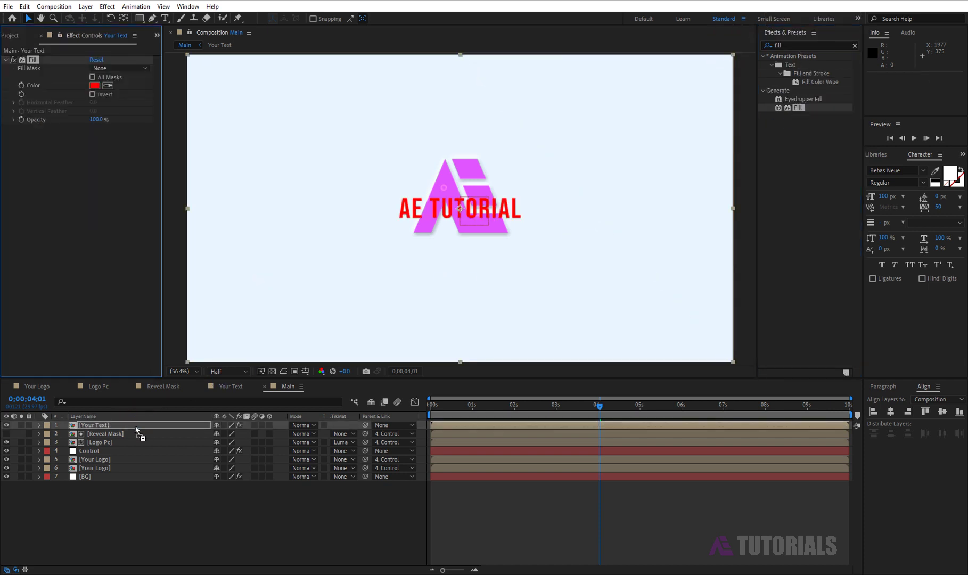
# Set the Fill colour to dark slate grey 4B5E69
pyautogui.click(94, 86)
pyautogui.moveTo(558, 152); pyautogui.dragTo(584, 234)
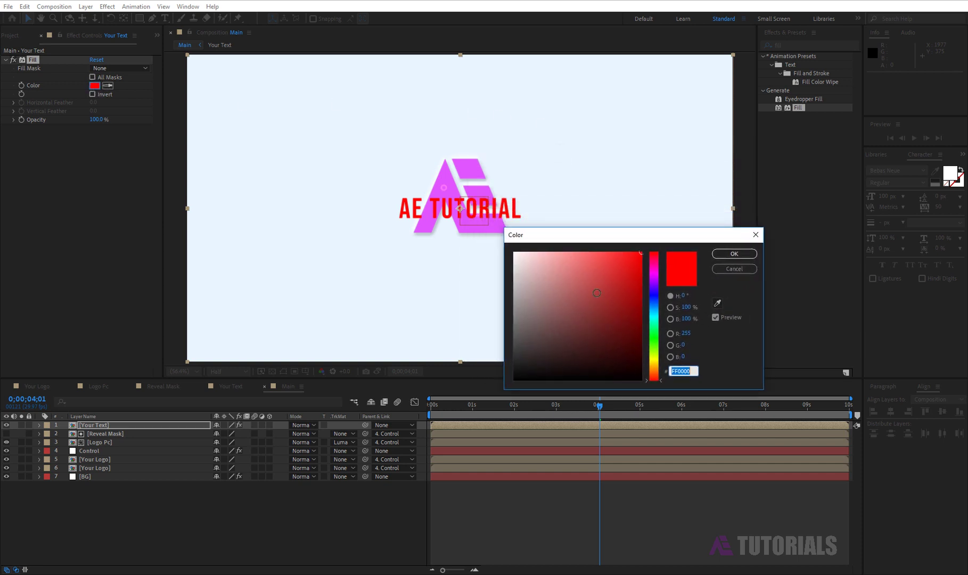
pyautogui.click(652, 308)
pyautogui.click(550, 334)
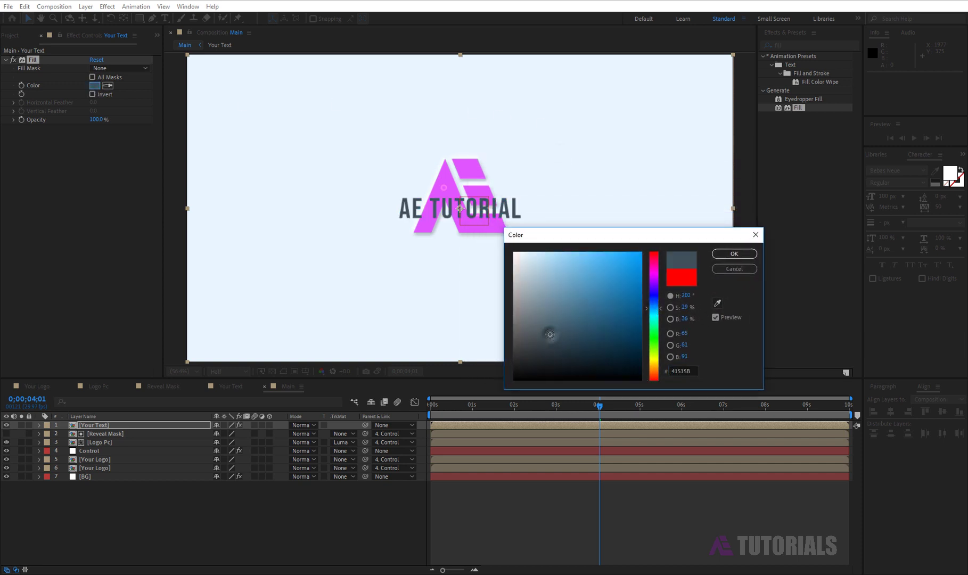
pyautogui.moveTo(550, 334); pyautogui.dragTo(550, 328)
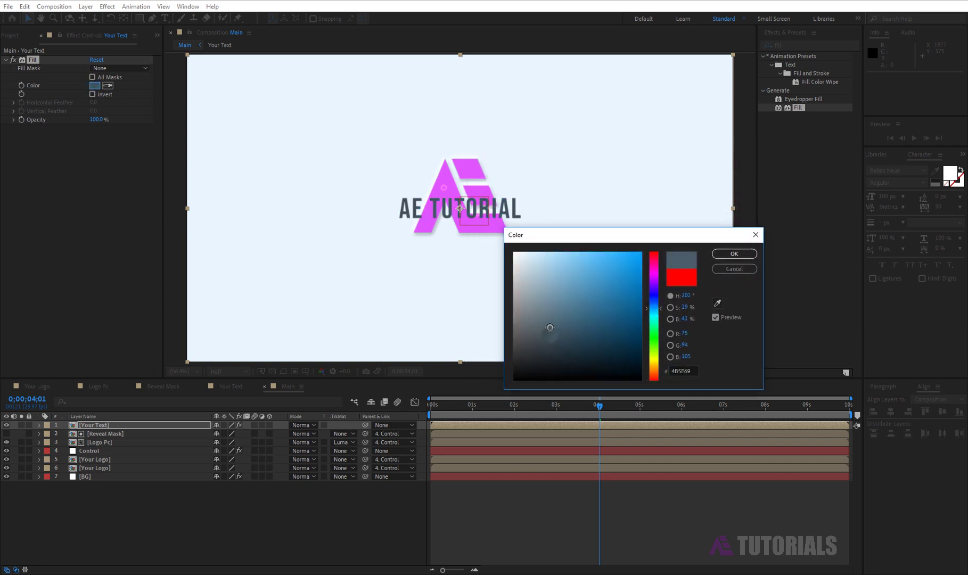
pyautogui.click(722, 257)
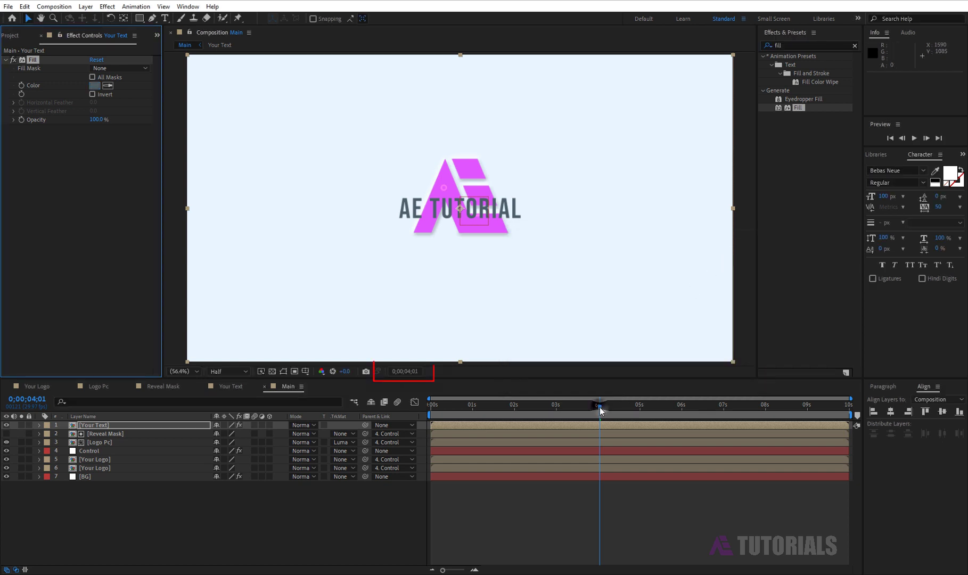
pyautogui.click(598, 407)
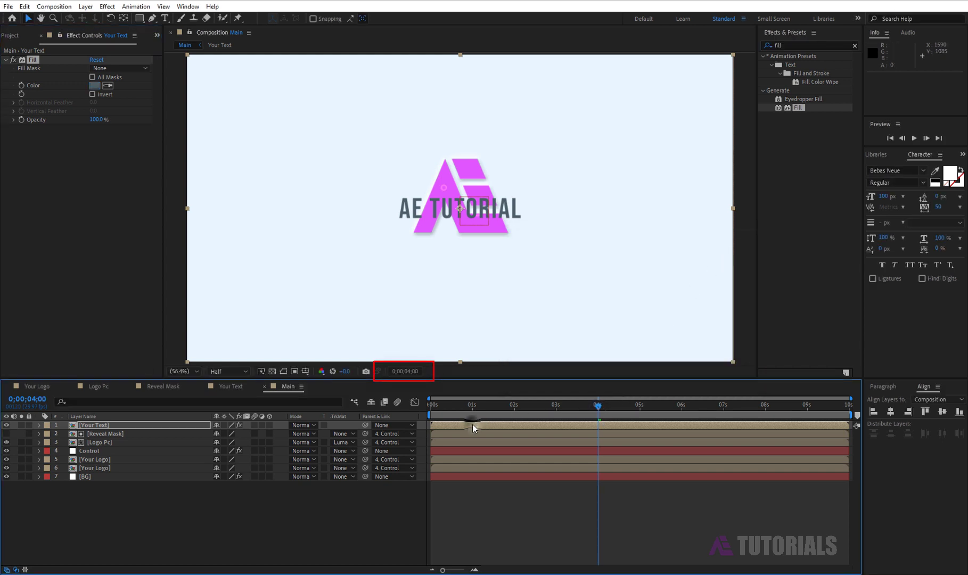
# Make the Your Text layer start at 4 seconds and scale it to 70%
pyautogui.moveTo(472, 423); pyautogui.dragTo(633, 424)
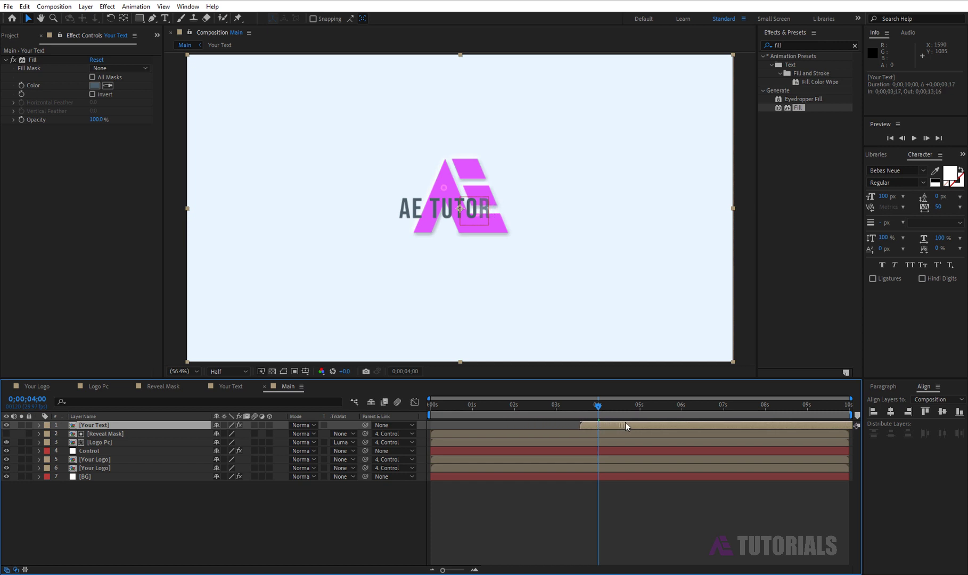
pyautogui.press('s')
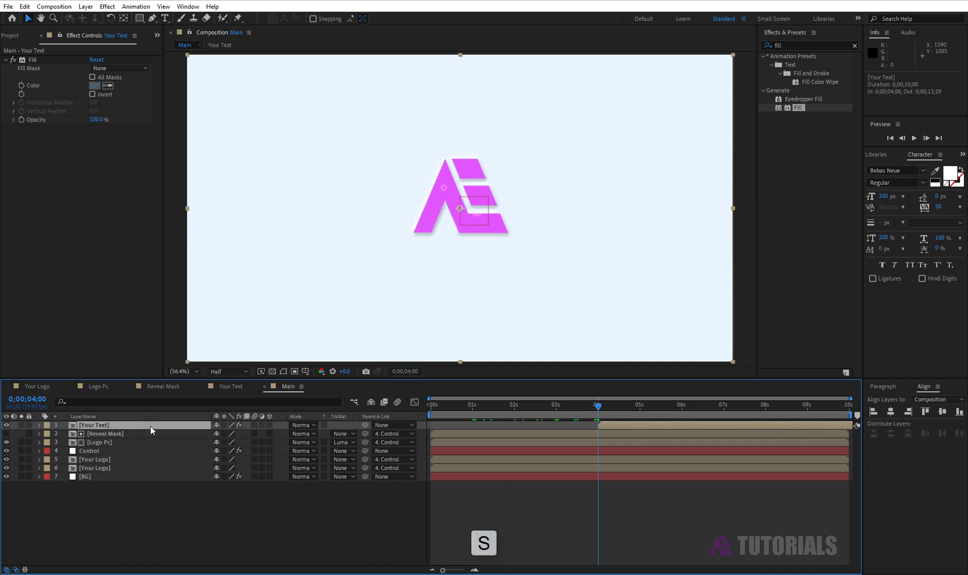
pyautogui.click(245, 433)
pyautogui.write('70')
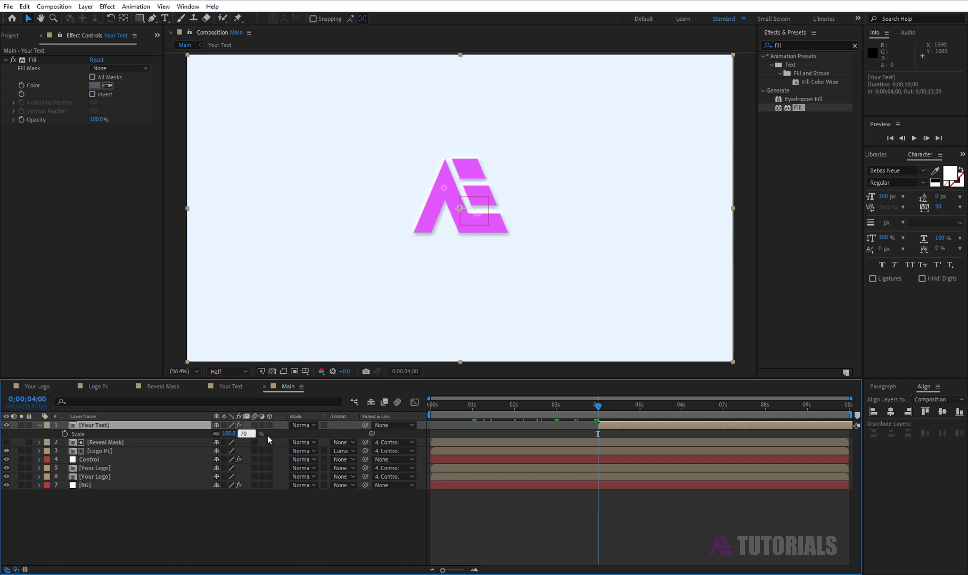
pyautogui.press('Return')
# Move the text down to Position Y 700, below the logo
pyautogui.click(196, 425)
pyautogui.press('p')
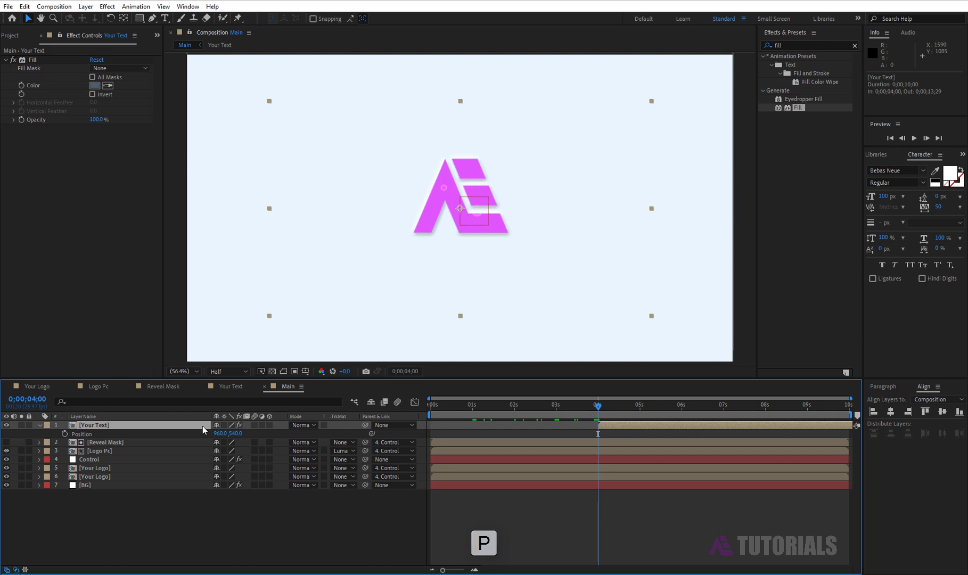
pyautogui.click(237, 433)
pyautogui.write('700')
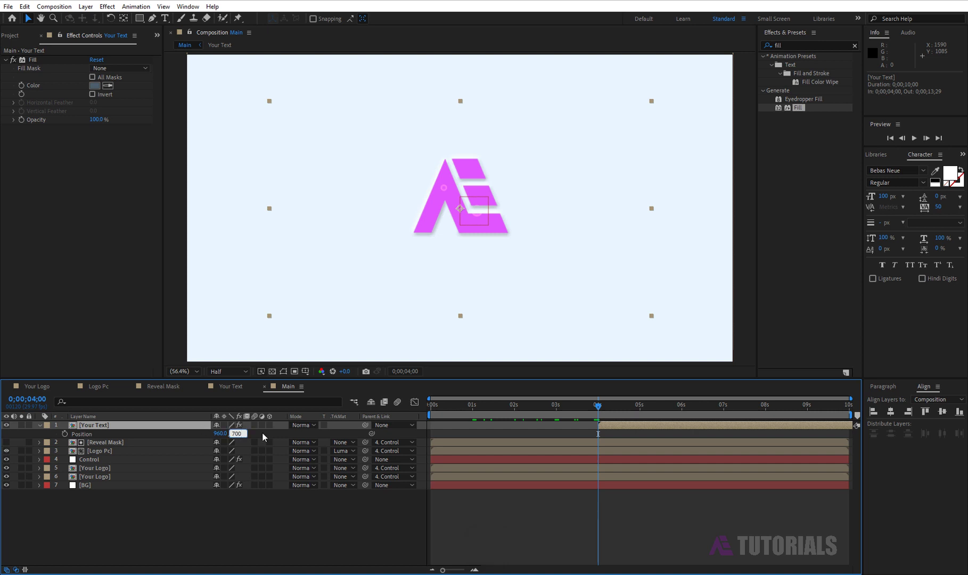
pyautogui.press('Return')
pyautogui.moveTo(603, 407); pyautogui.dragTo(642, 412)
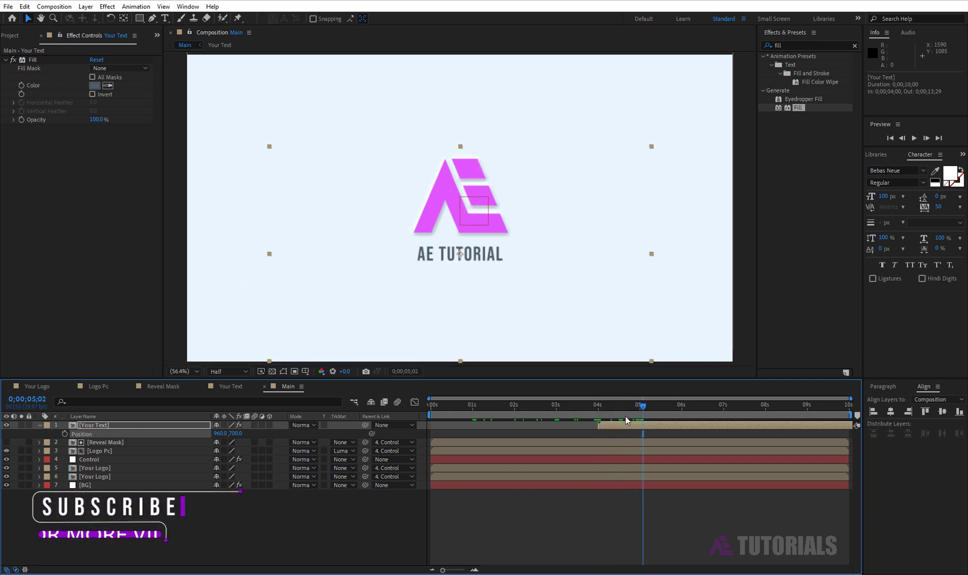
pyautogui.click(40, 426)
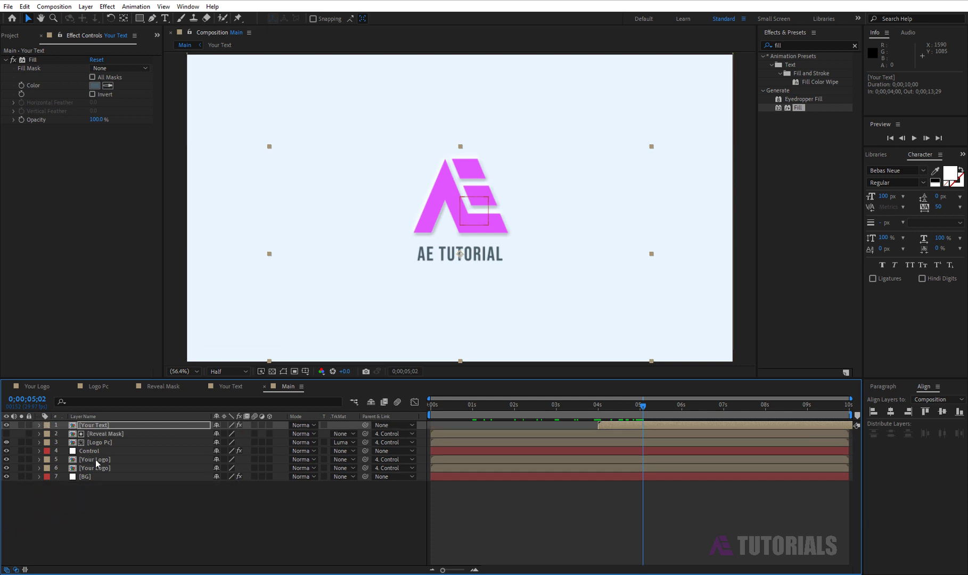
pyautogui.click(166, 514)
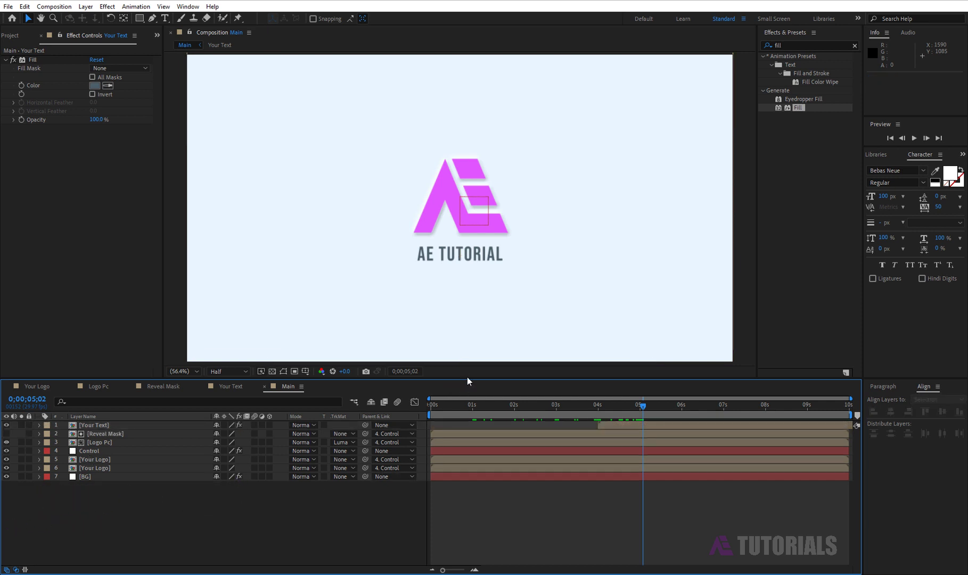
pyautogui.moveTo(468, 379); pyautogui.dragTo(469, 391)
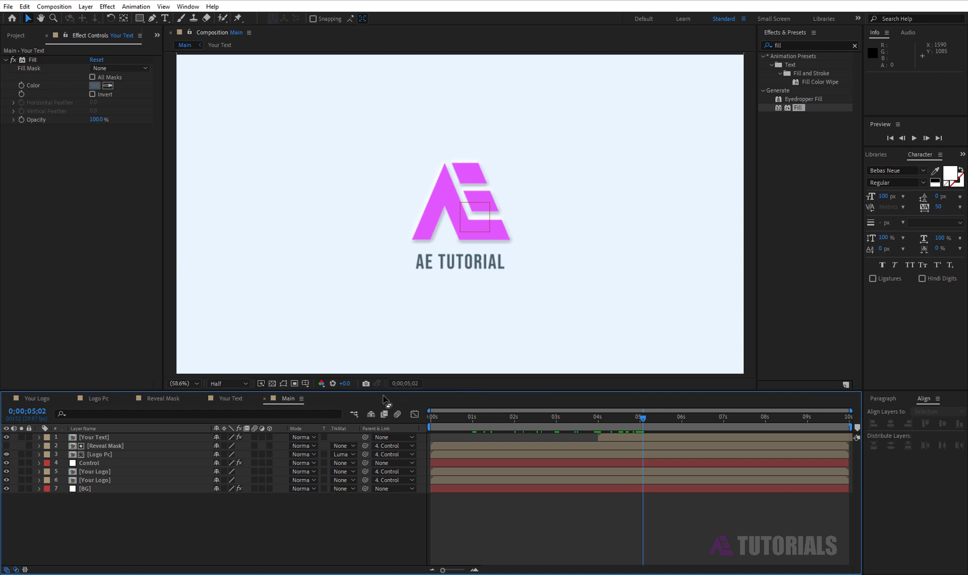
# Create a new composition named Render
pyautogui.click(16, 35)
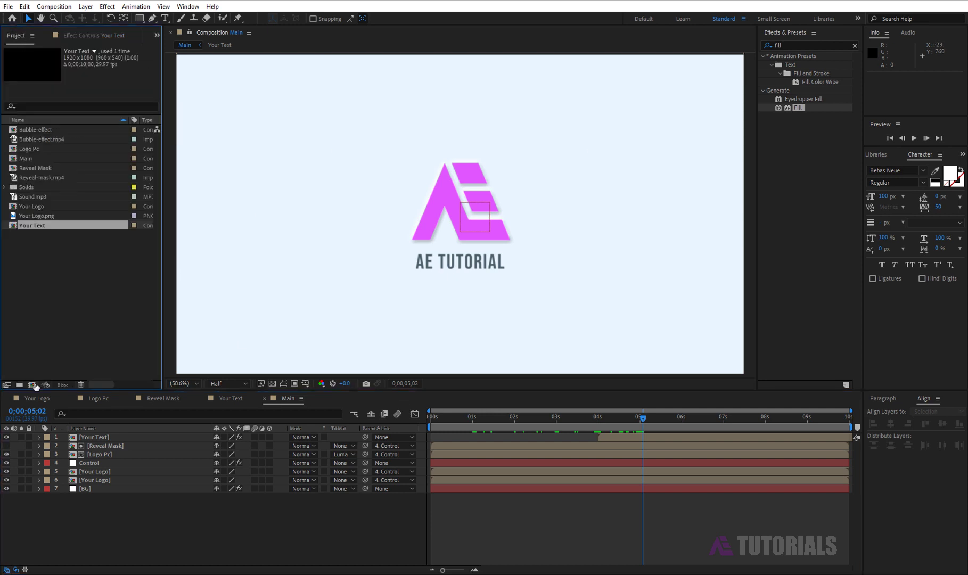
pyautogui.click(33, 384)
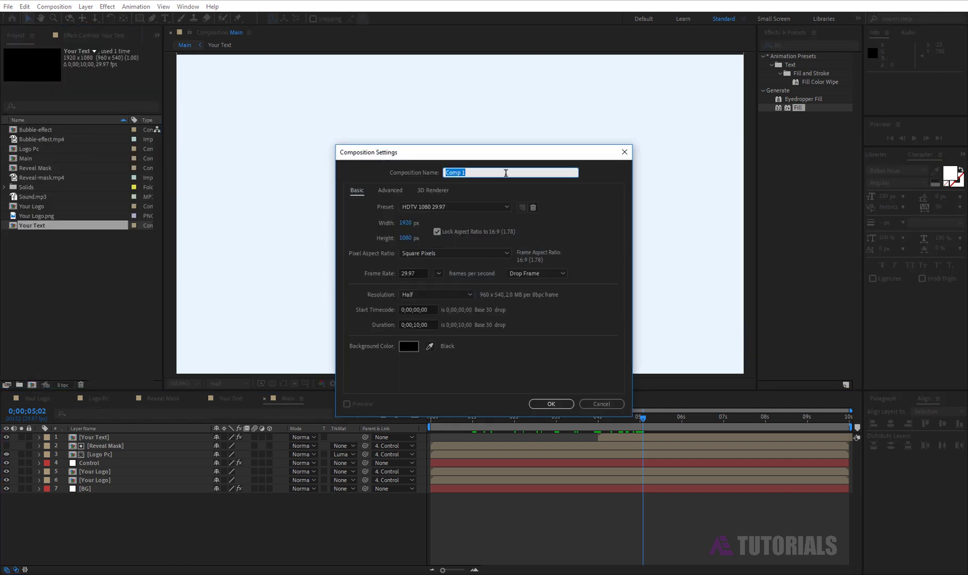
pyautogui.write('Render')
pyautogui.click(554, 404)
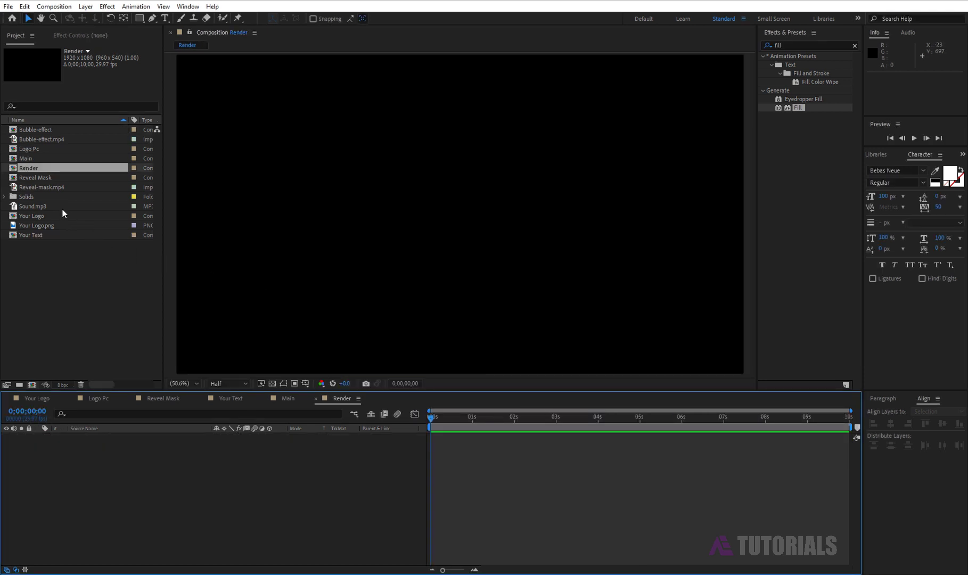
# Put Main over Sound.mp3 in Render, end the work area at about 7 s, and play it
pyautogui.moveTo(26, 158)
pyautogui.mouseDown()
pyautogui.moveTo(46, 167)
pyautogui.moveTo(107, 455)
pyautogui.mouseUp()
pyautogui.click(38, 206)
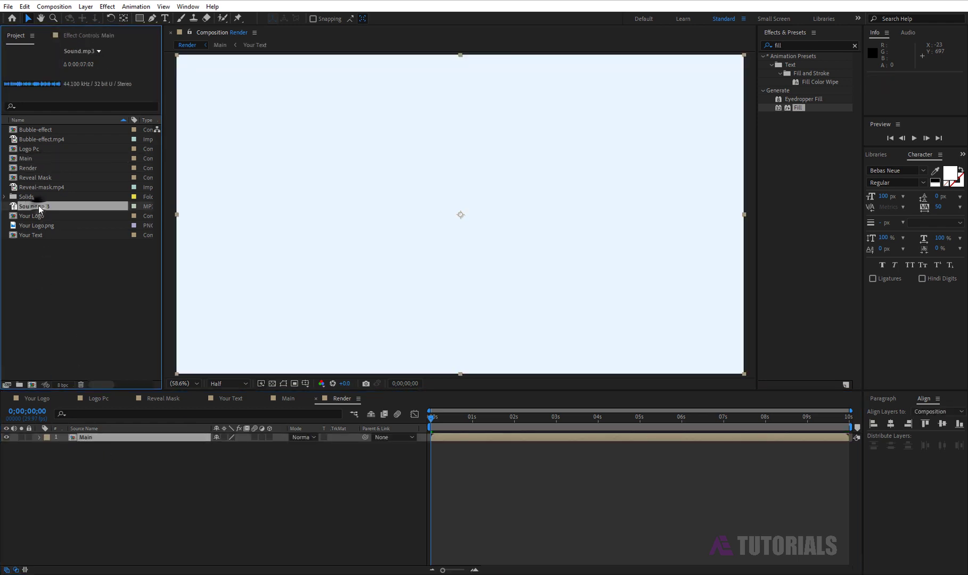
pyautogui.moveTo(61, 228); pyautogui.dragTo(101, 476)
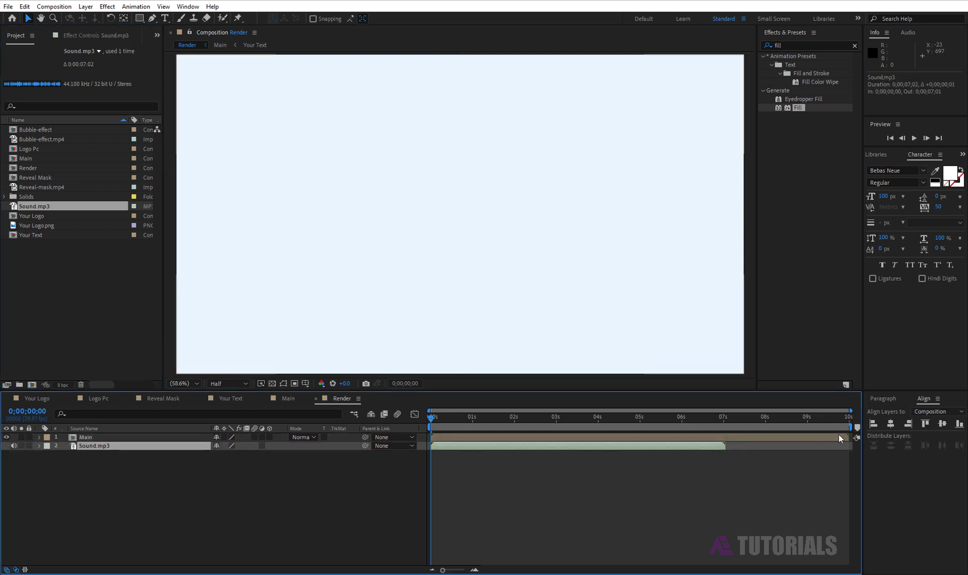
pyautogui.moveTo(851, 427); pyautogui.dragTo(727, 436)
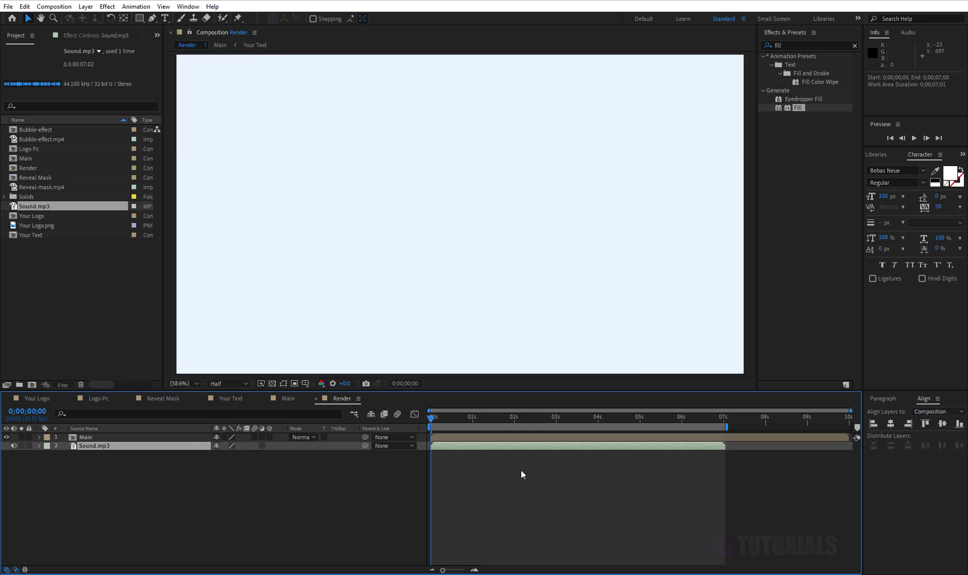
pyautogui.press('space')
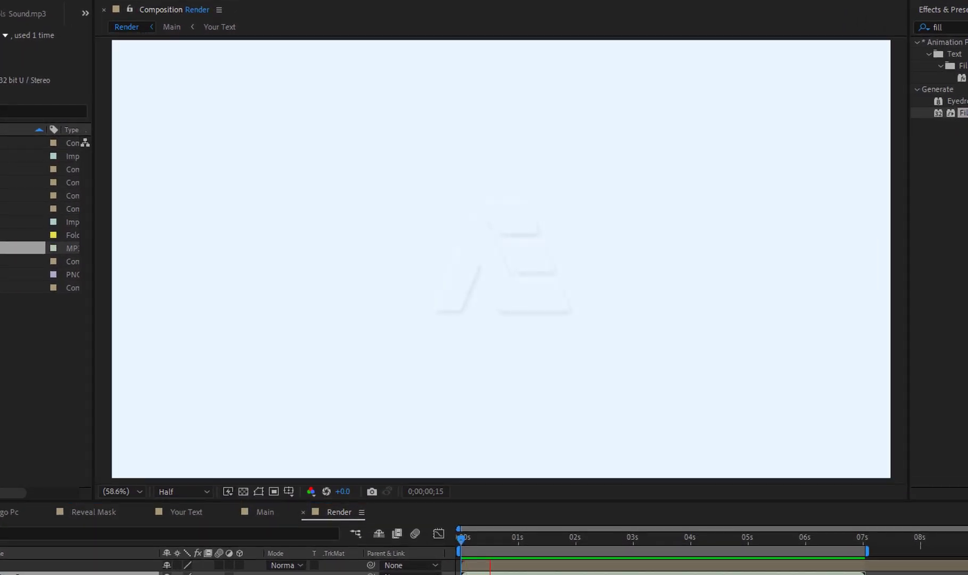